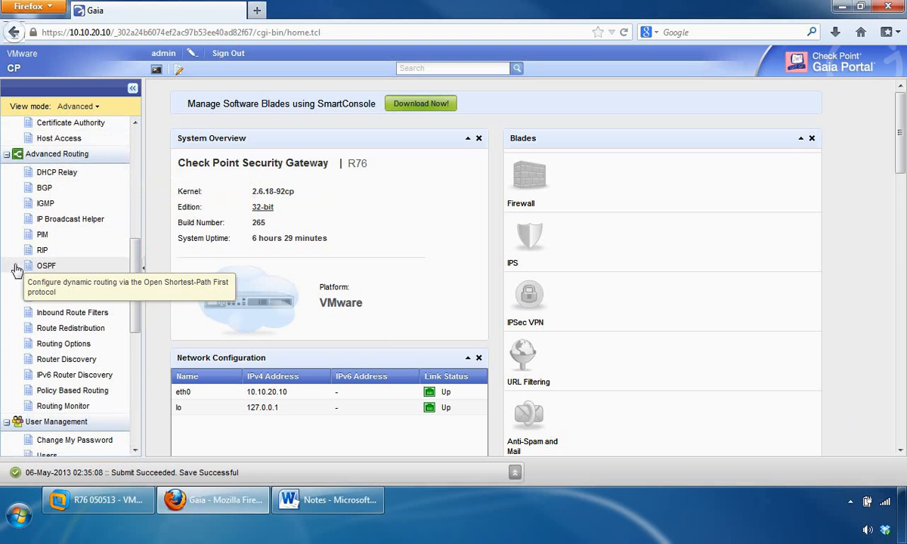
Look through the navigation tree's configuration sections and open the DHCP Relay page under Advanced Routing.
left_click_drag(135, 275, 139, 208)
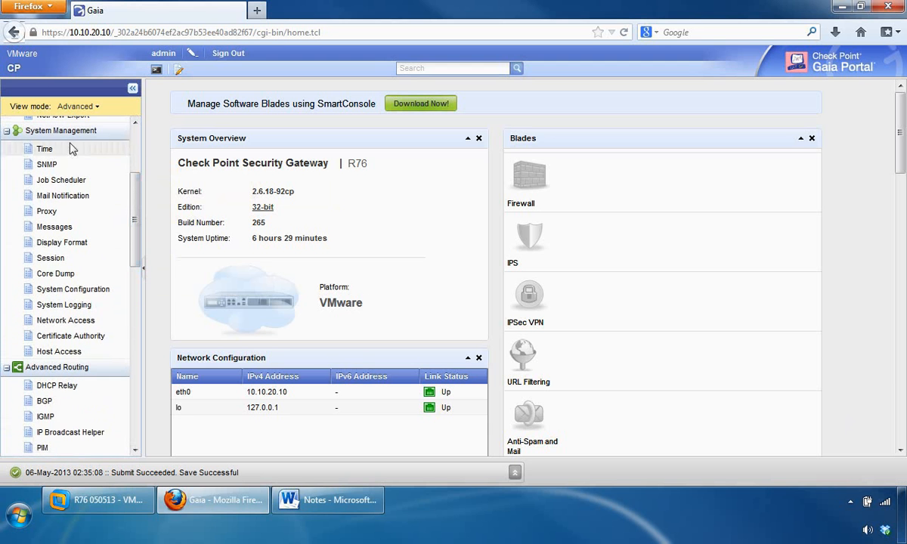
left_click_drag(137, 195, 137, 354)
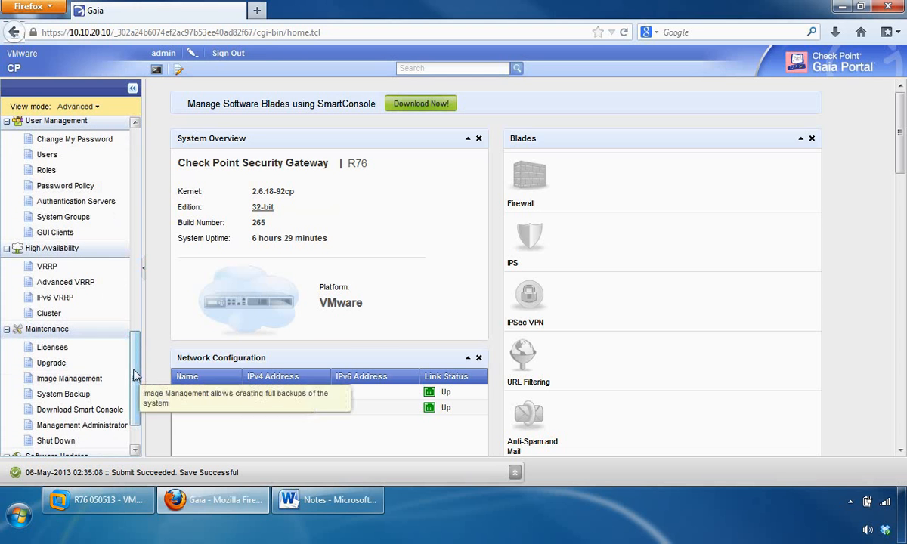
scroll(132, 416, "down", 1)
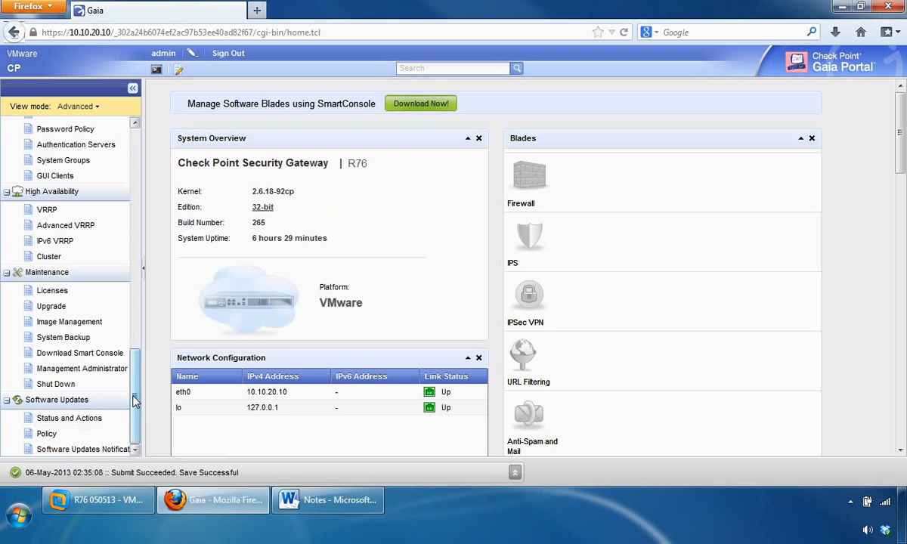
left_click_drag(133, 401, 133, 281)
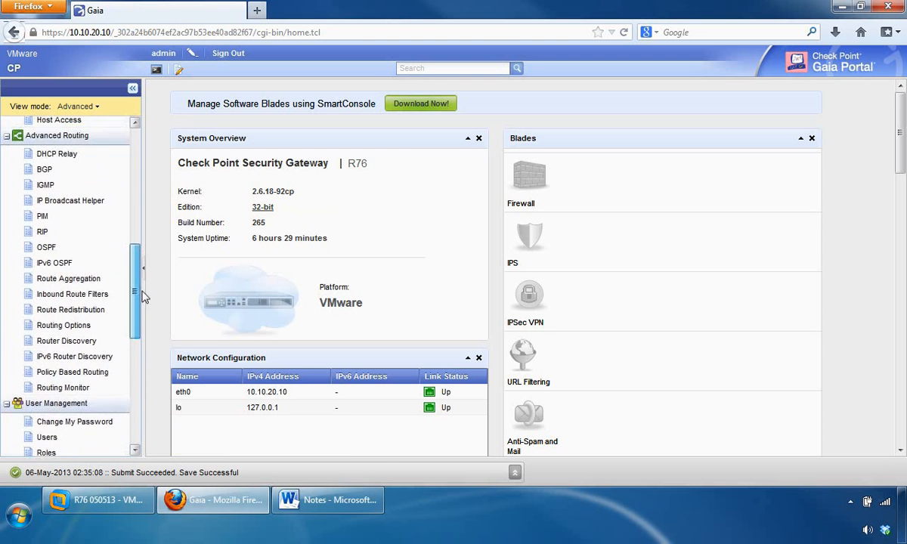
left_click(53, 159)
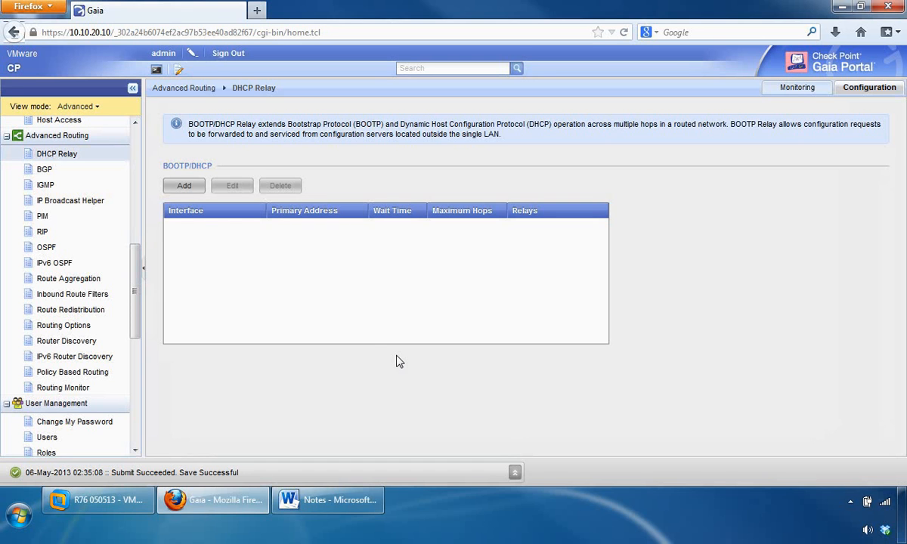
Fill in a new BOOTP/DHCP relay on interface eth0 with maximum hops 5 and a wait time of 60 seconds.
left_click(183, 186)
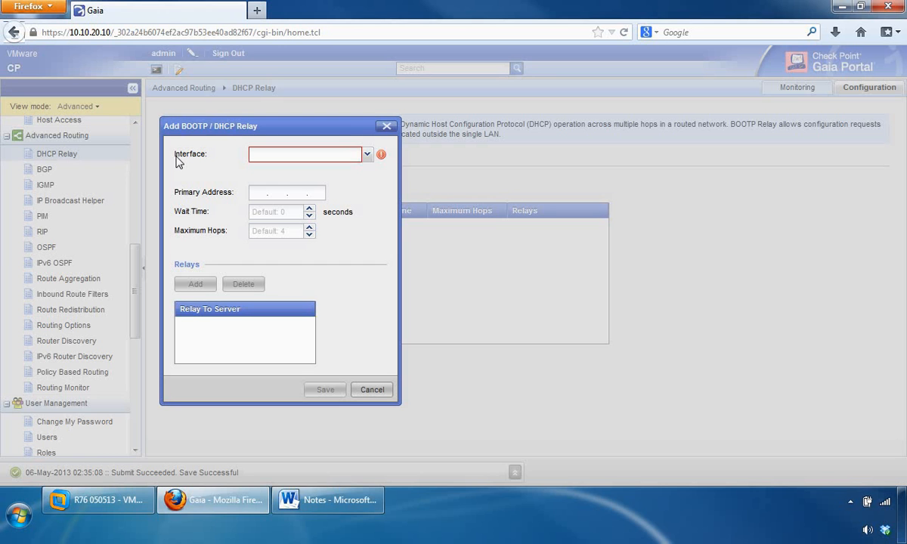
left_click(367, 156)
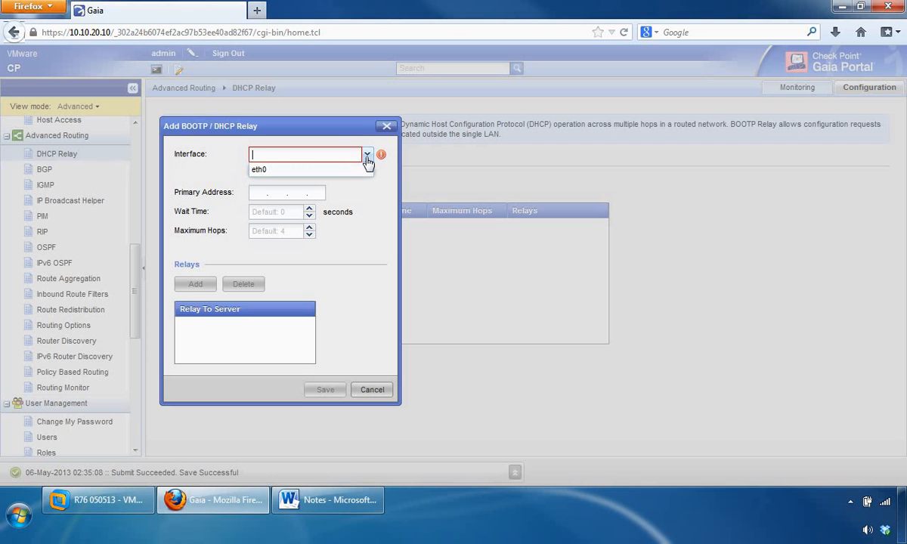
left_click(289, 171)
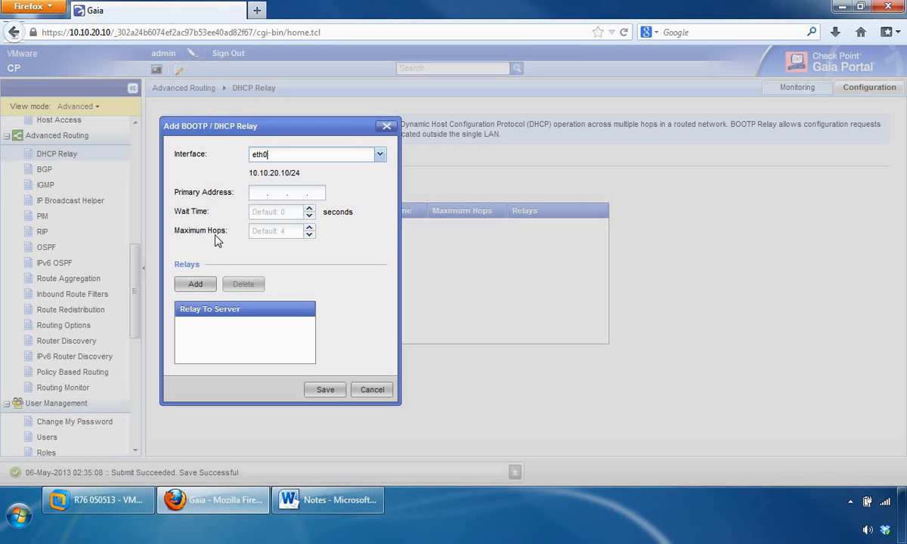
left_click(288, 233)
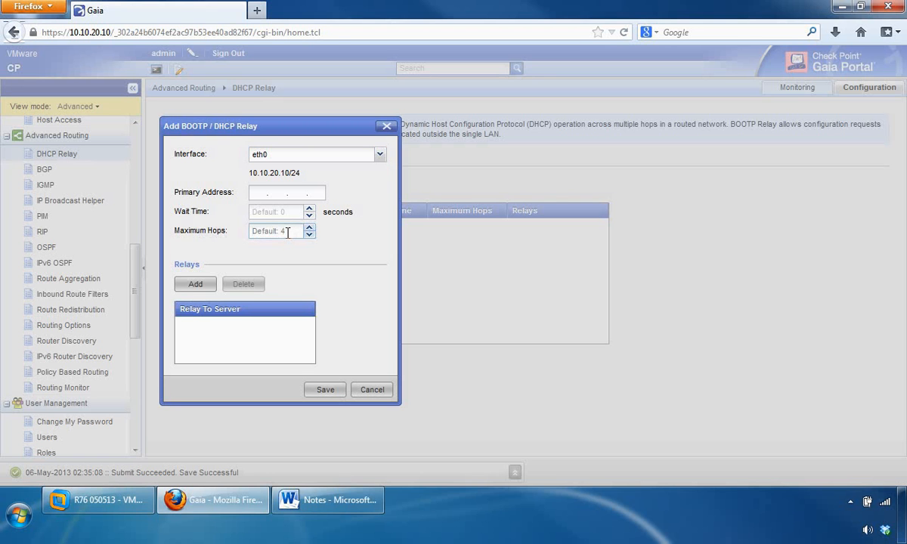
type("5")
left_click(289, 213)
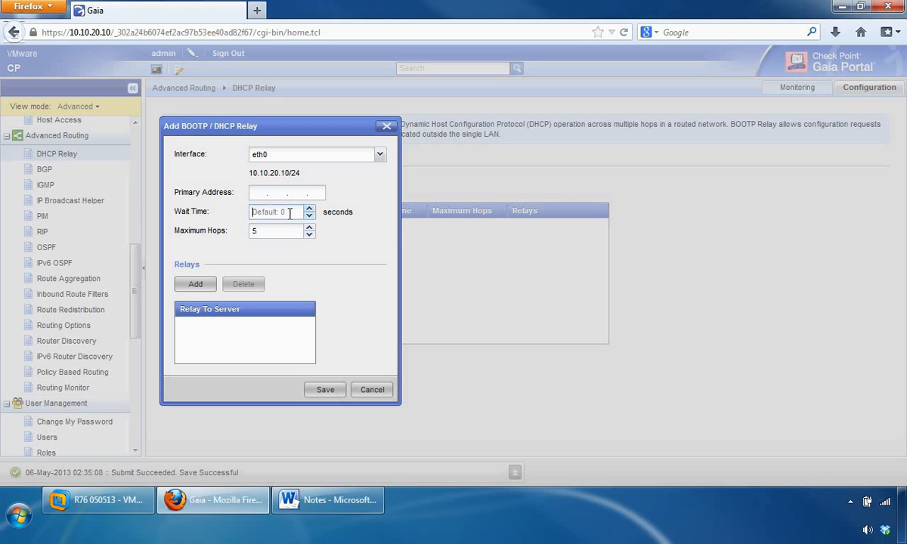
type("60")
View the relay server's IPv4 address form, and discard the new DHCP relay without saving.
left_click(194, 286)
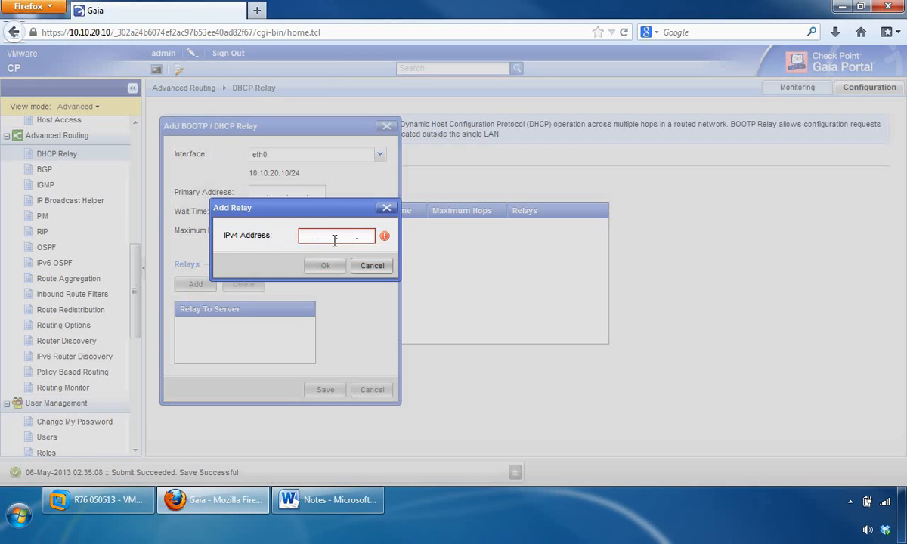
left_click(364, 269)
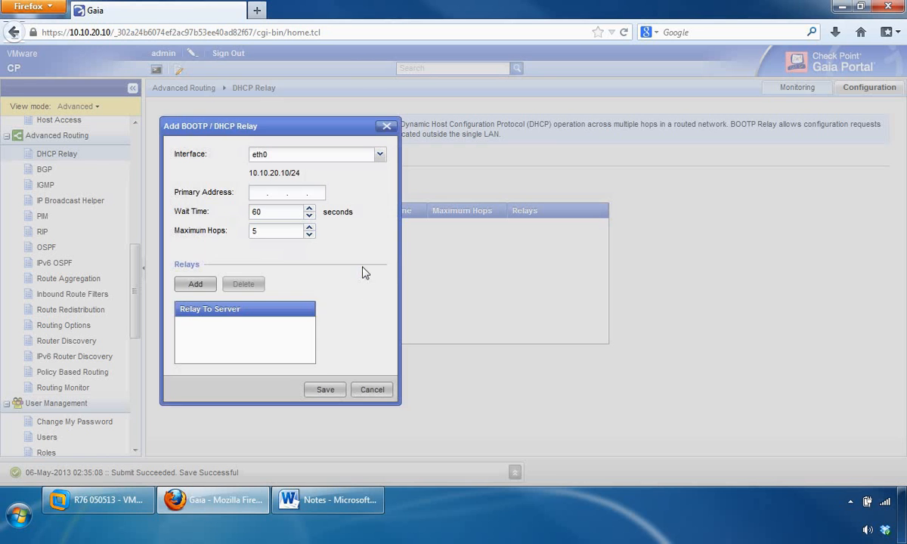
left_click(371, 390)
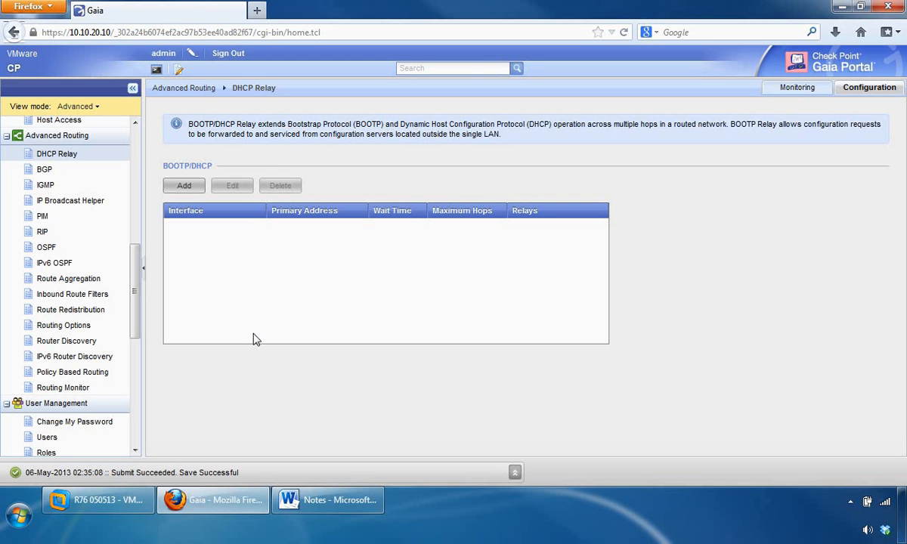
Open the BGP page and view the local system identification options, leaving them without saving.
left_click(45, 171)
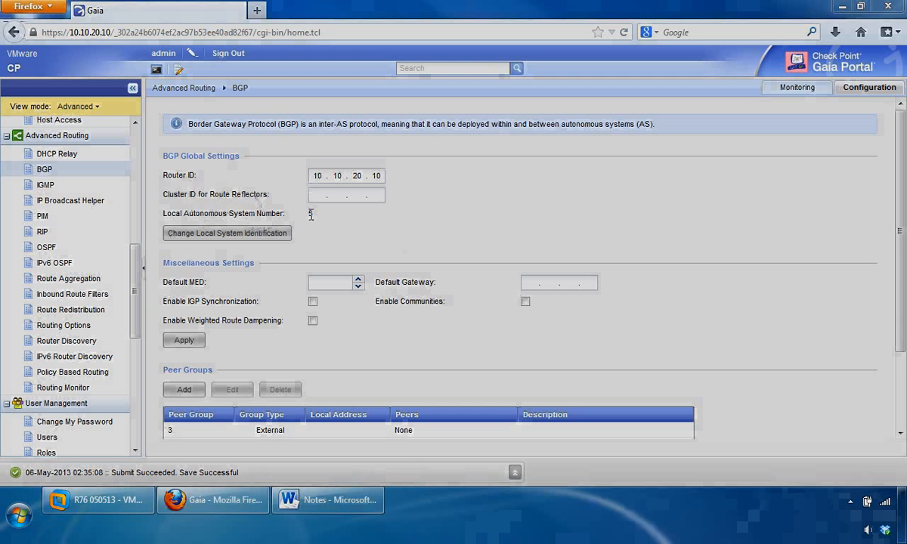
left_click(228, 234)
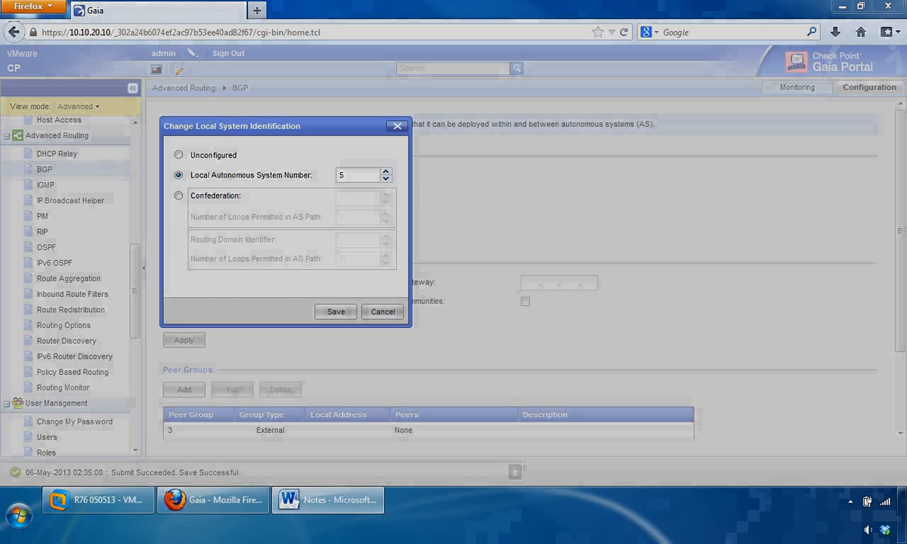
left_click(382, 313)
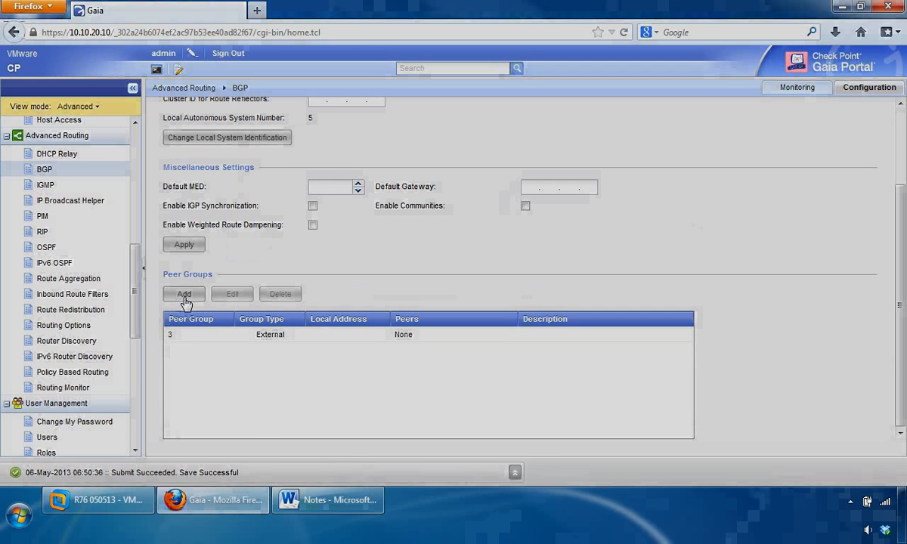
Add a BGP peer group with Peer AS Number 8 and start an IPv4 peer in it, accepting the lock on the AS number.
left_click(184, 295)
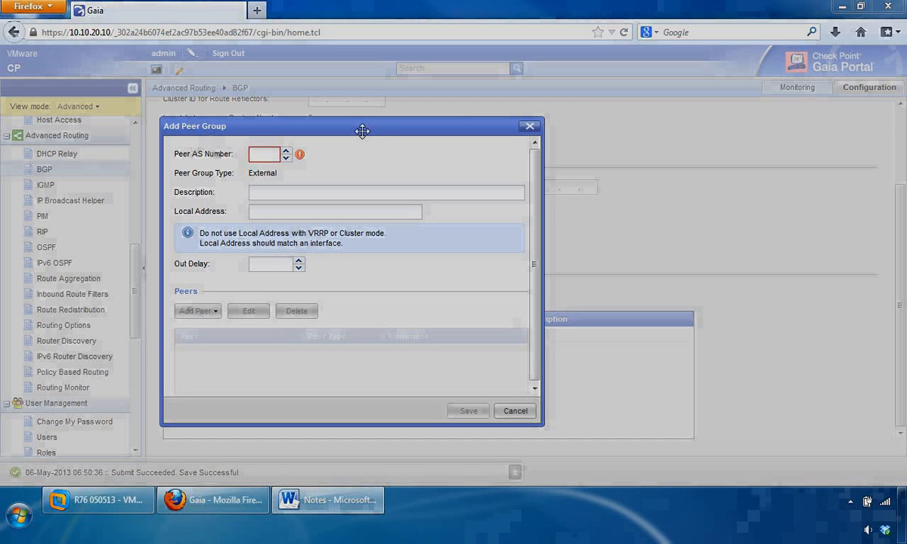
left_click_drag(363, 132, 367, 158)
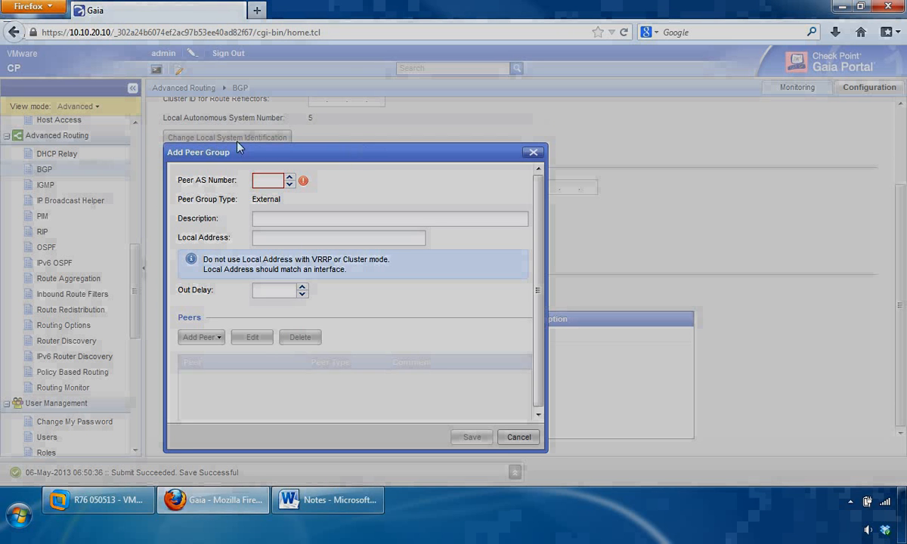
left_click(272, 179)
type("5")
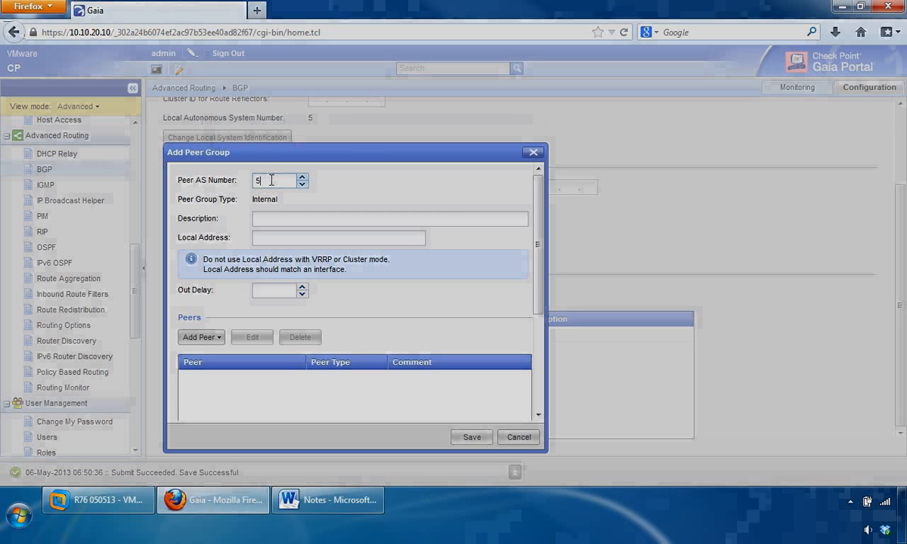
key("BackSpace")
type("8")
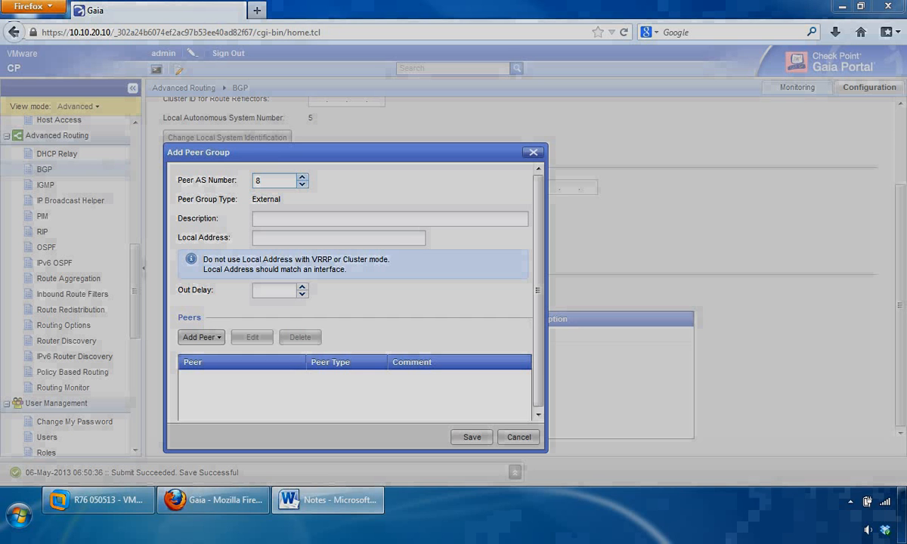
left_click(214, 340)
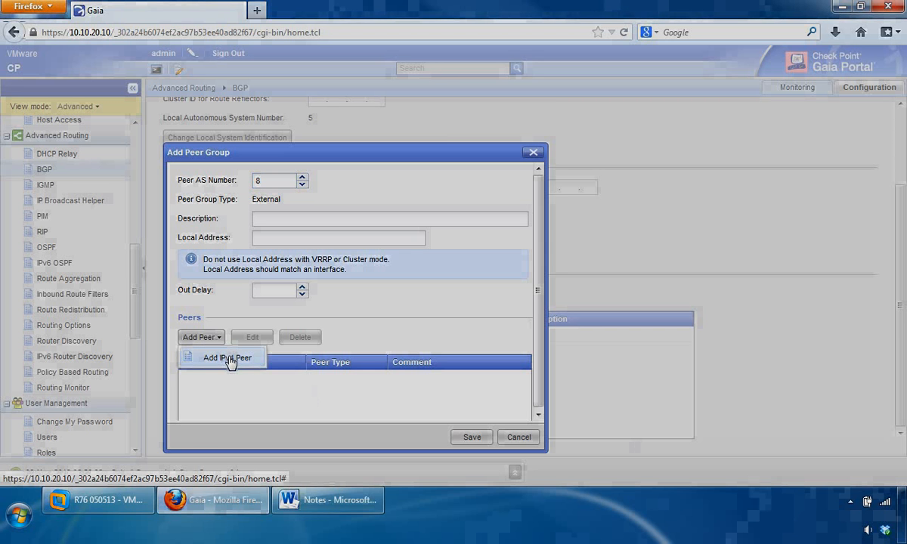
left_click(230, 359)
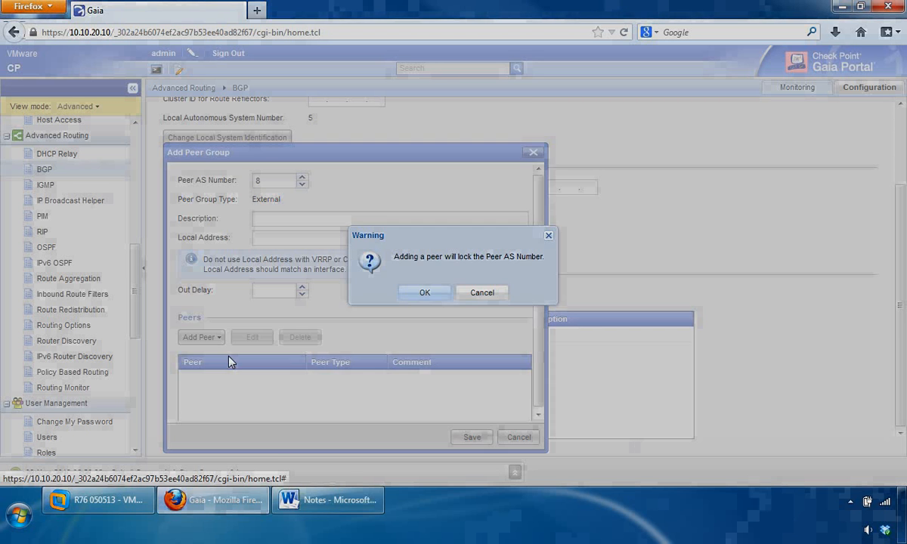
left_click(420, 293)
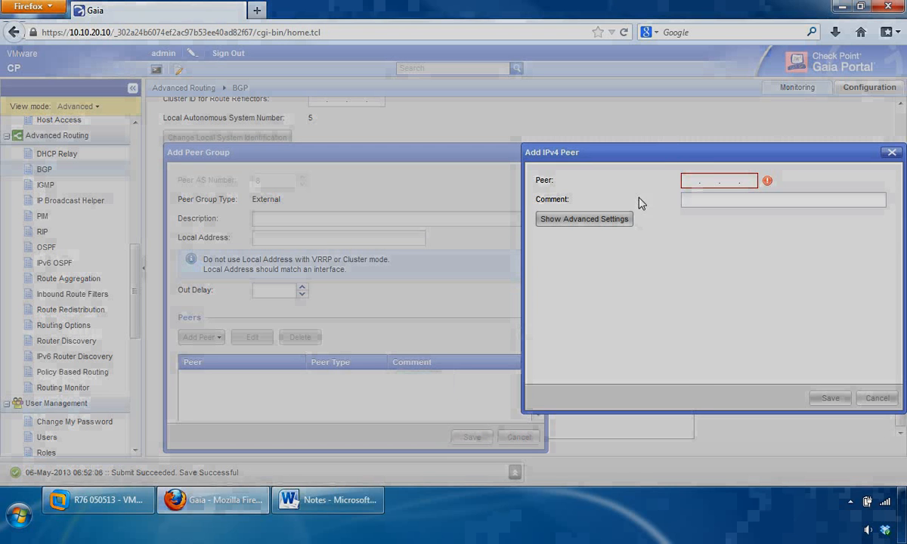
Show the new IPv4 peer's advanced settings, and close the peer and peer group forms without saving a peer.
left_click_drag(682, 152, 497, 135)
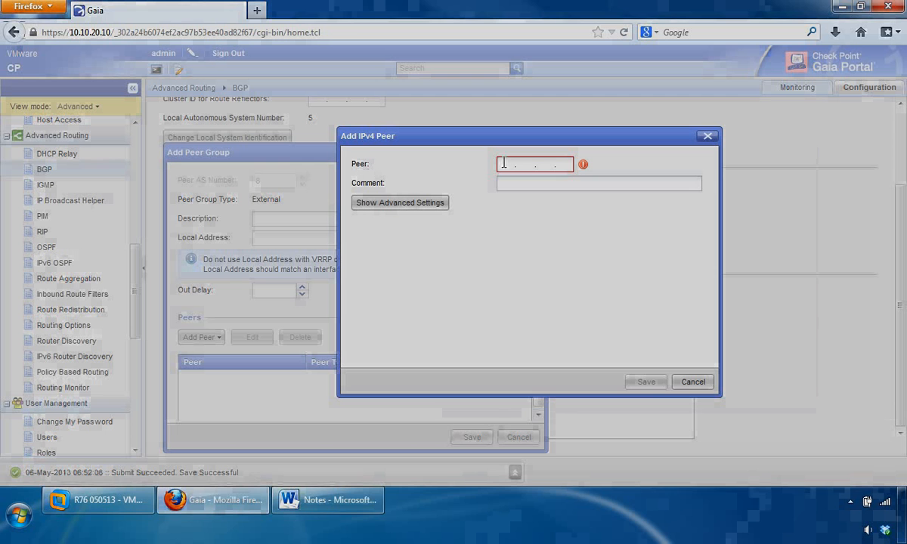
left_click(398, 217)
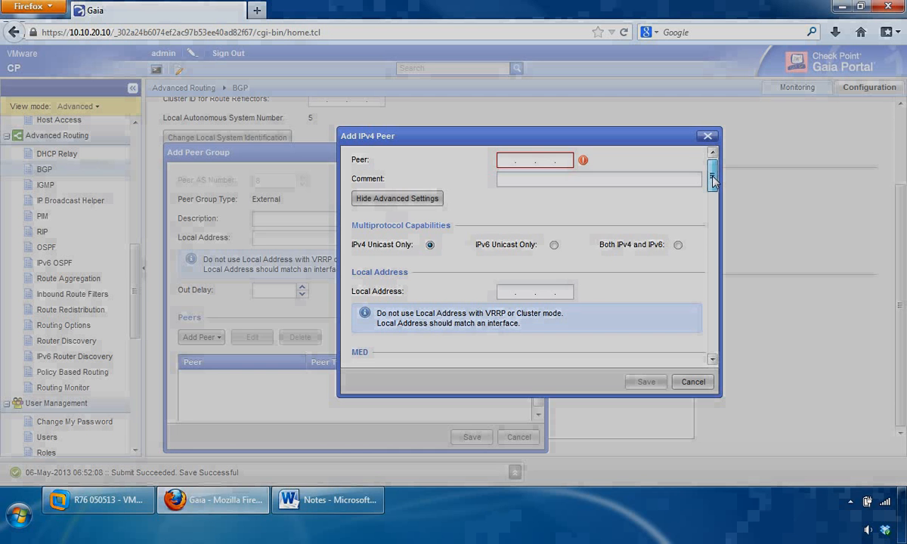
mouse_move(714, 179)
left_mouse_down()
mouse_move(723, 359)
mouse_move(701, 179)
left_mouse_up()
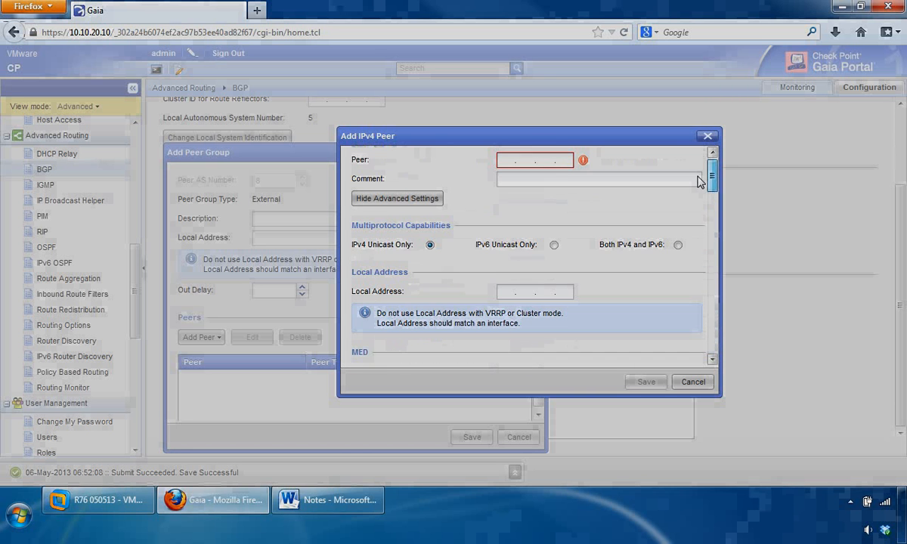
left_click(705, 137)
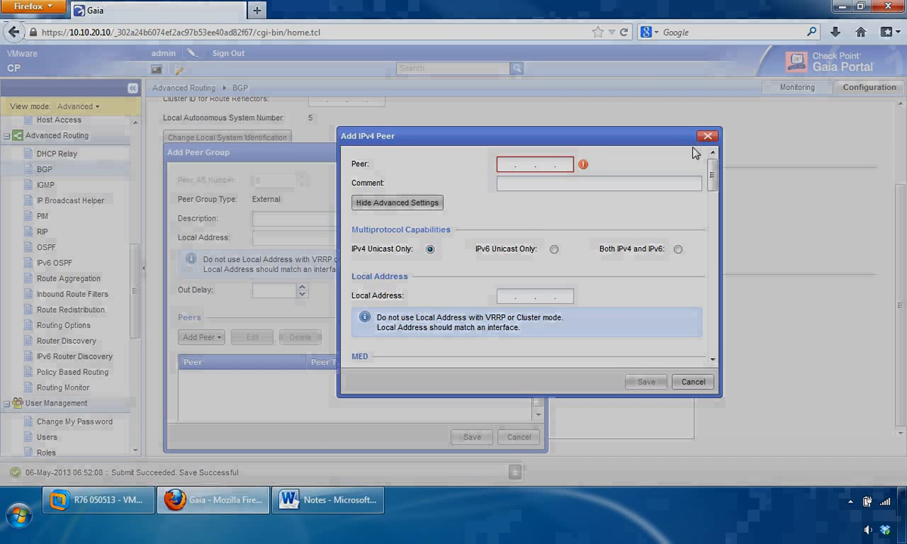
left_click(708, 137)
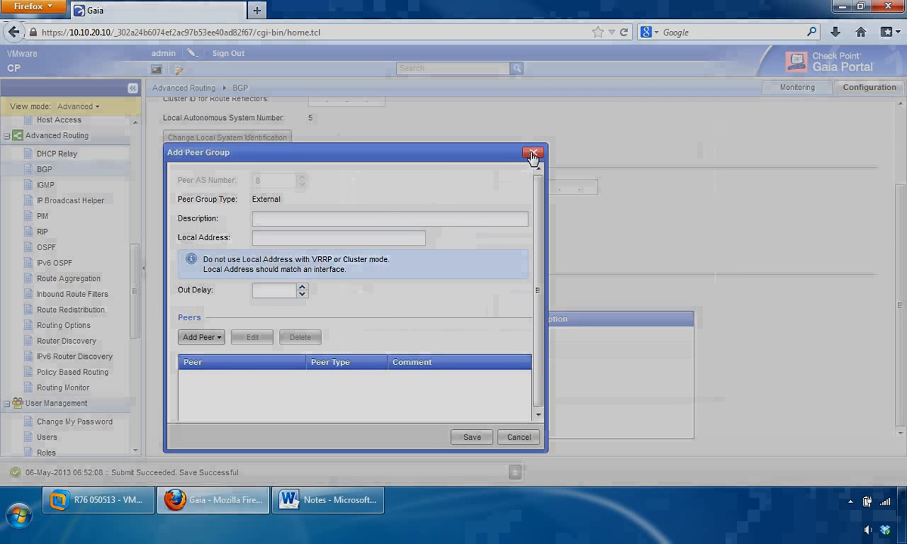
left_click(532, 155)
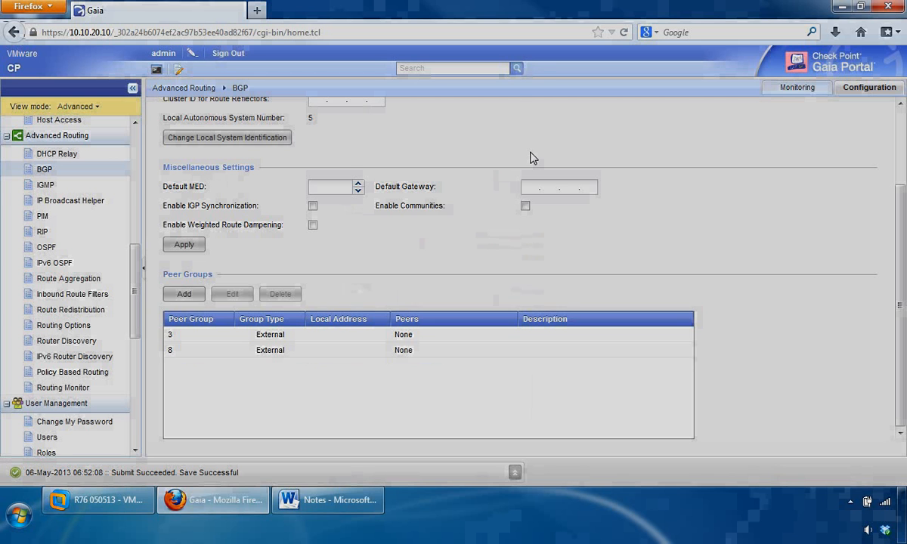
Open the IGMP page's new interface configuration and examine its interface, version and local multicast group options.
left_click(46, 185)
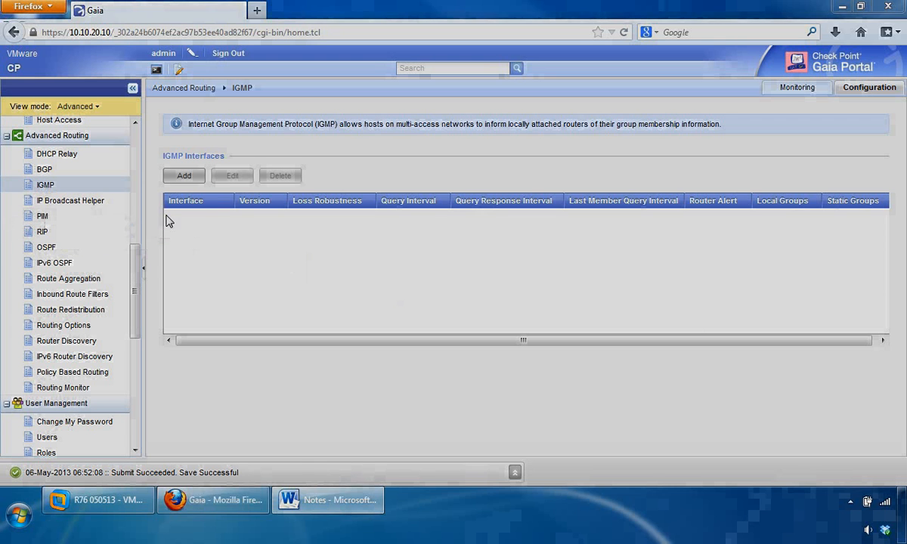
left_click(183, 177)
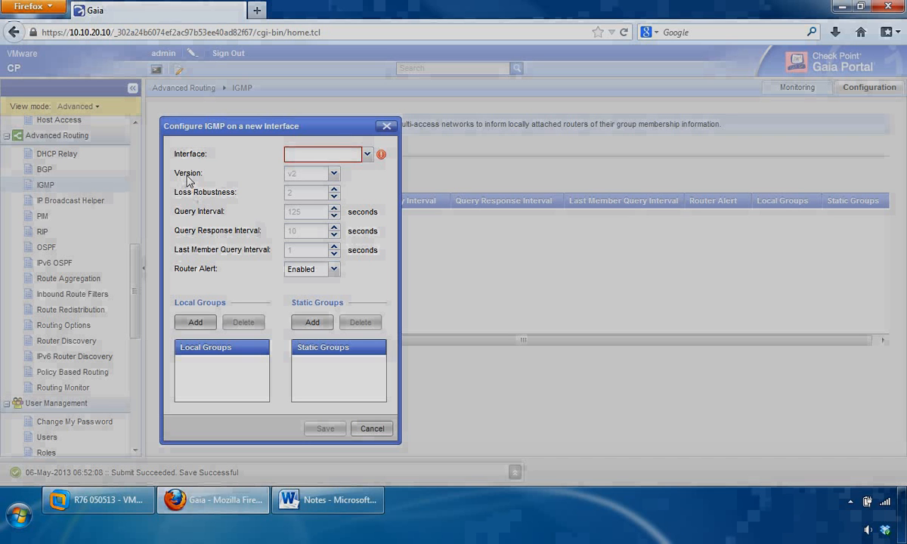
left_click(368, 154)
left_click(370, 155)
left_click(334, 174)
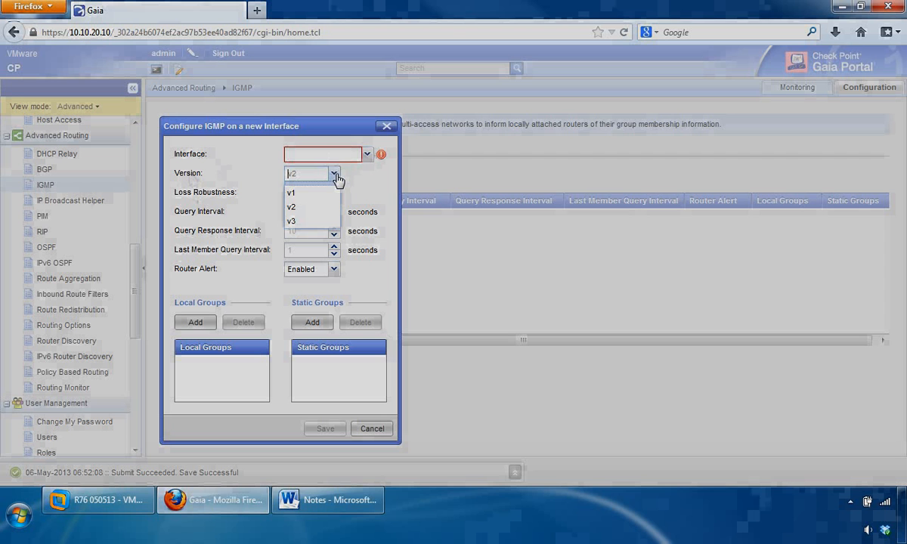
left_click(335, 176)
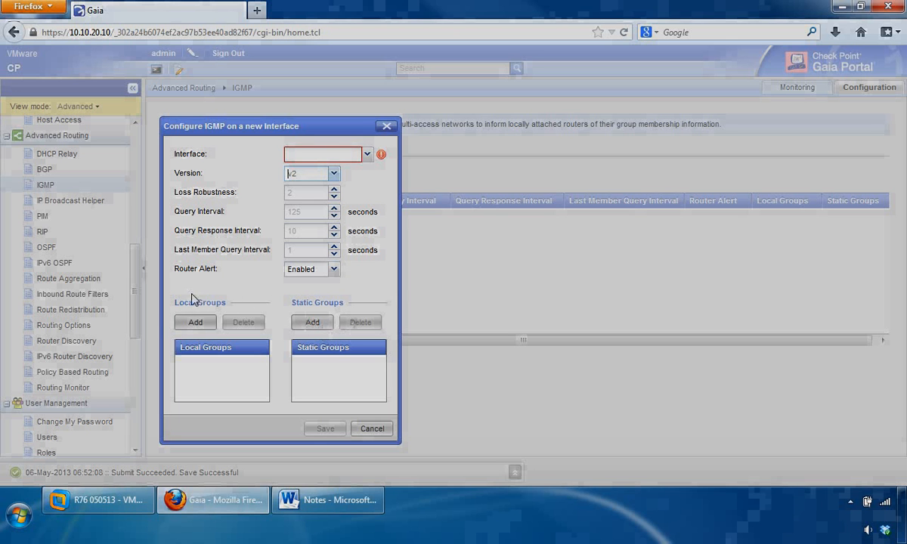
left_click(194, 323)
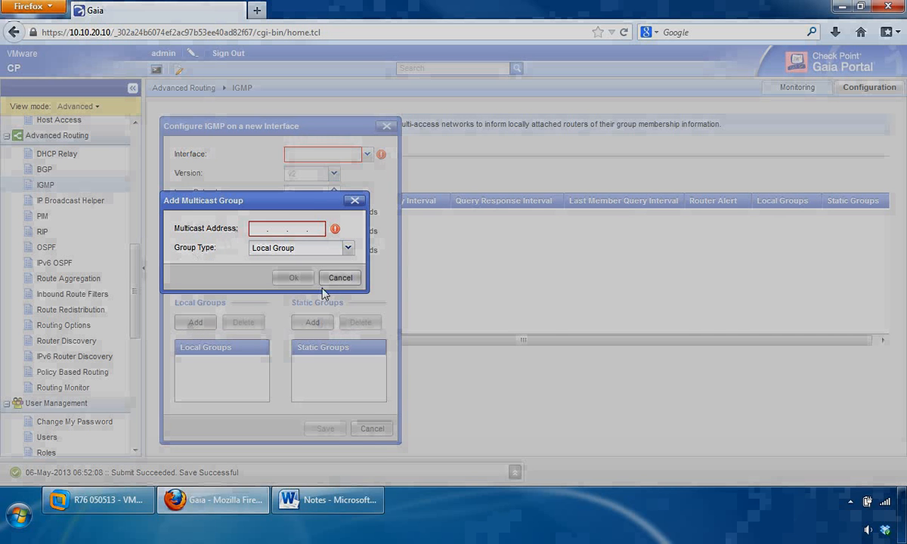
left_click(340, 278)
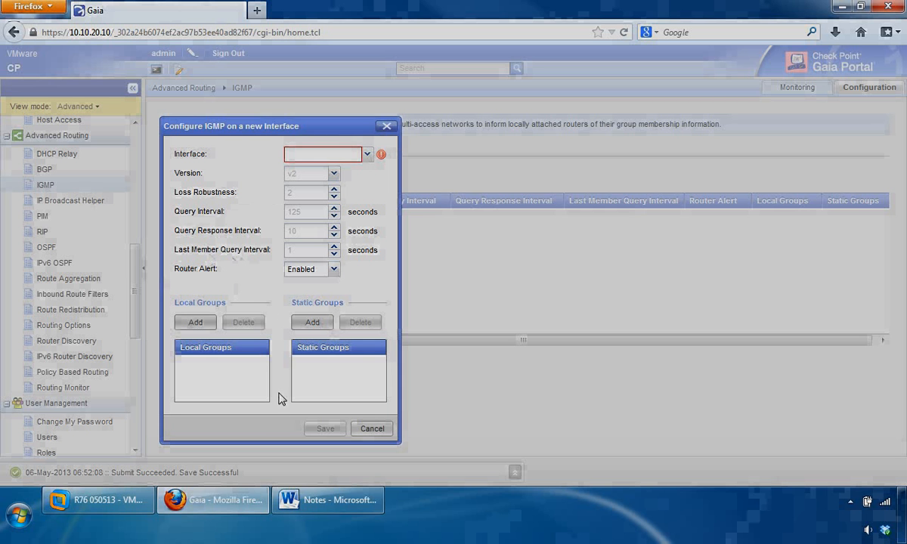
Close the IGMP interface form without saving, open the IP Broadcast Helper page and view its new relay form, cancelling it.
left_click(365, 431)
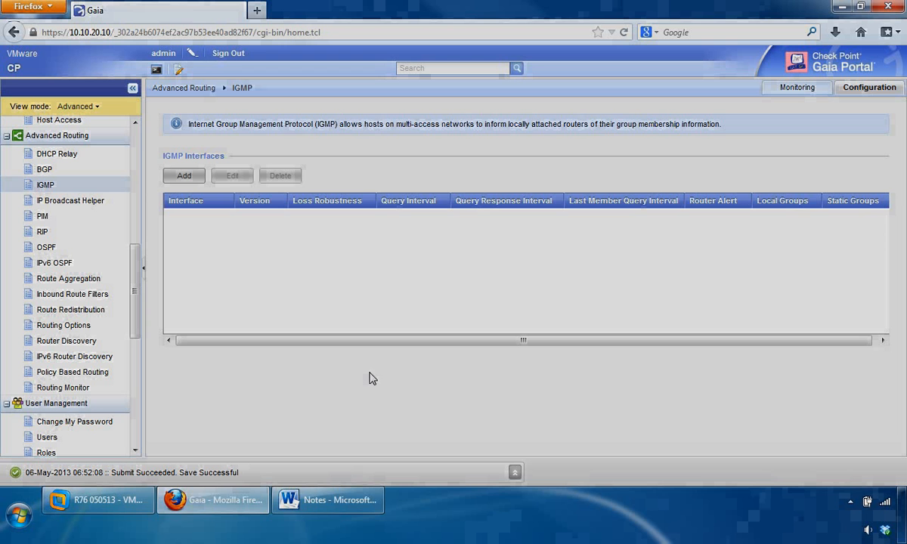
left_click(57, 204)
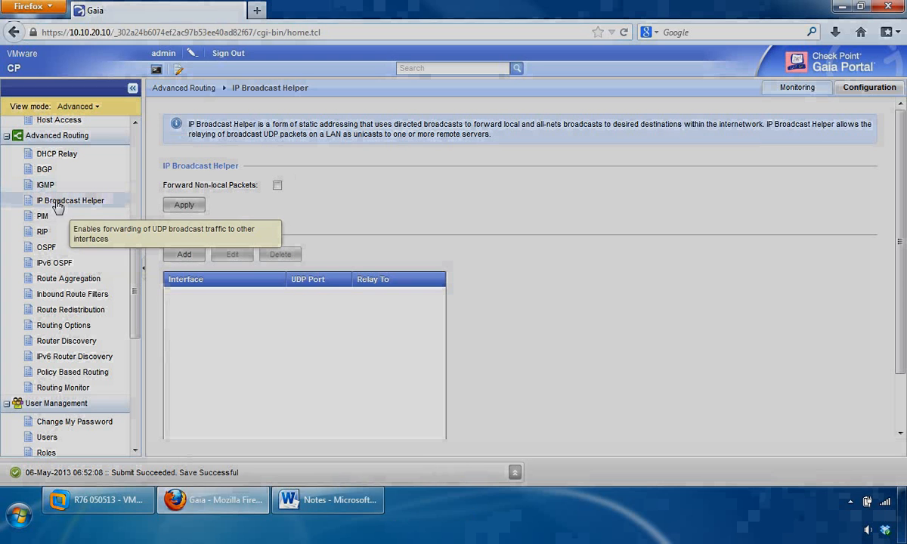
key("ctrl+l")
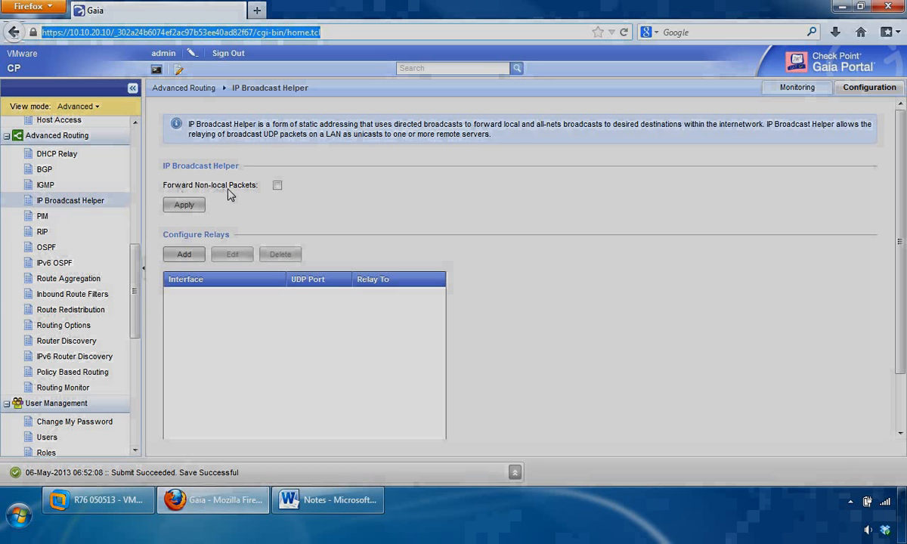
left_click(189, 256)
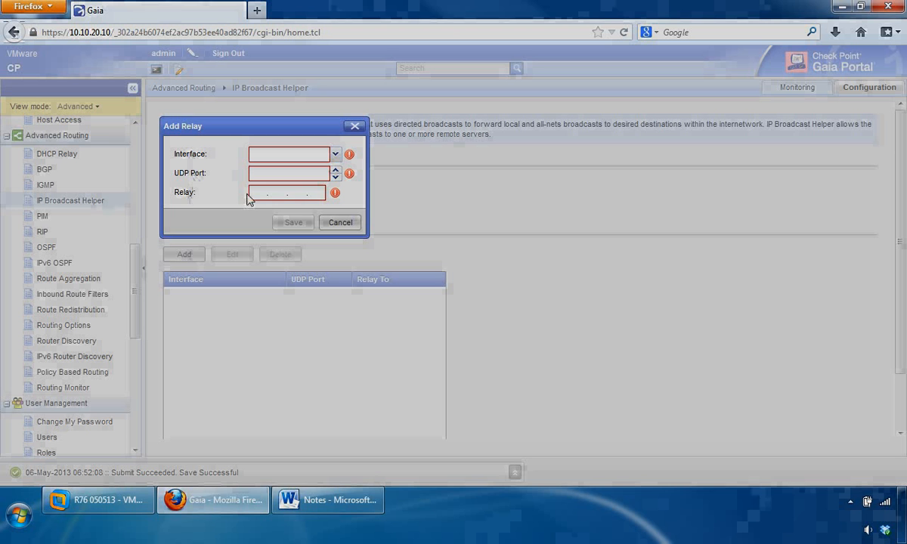
left_click(341, 223)
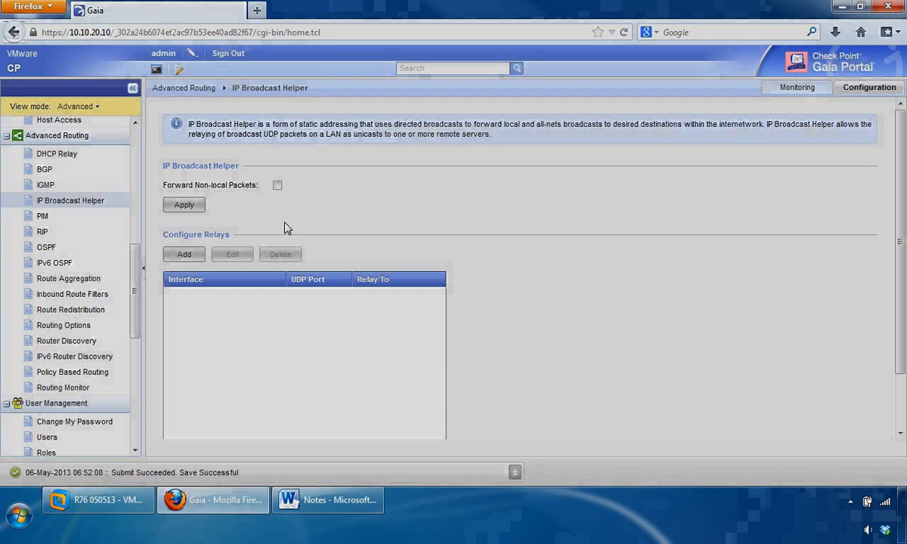
Open the PIM page and view the available PIM protocol modes without changing the selection.
left_click(42, 217)
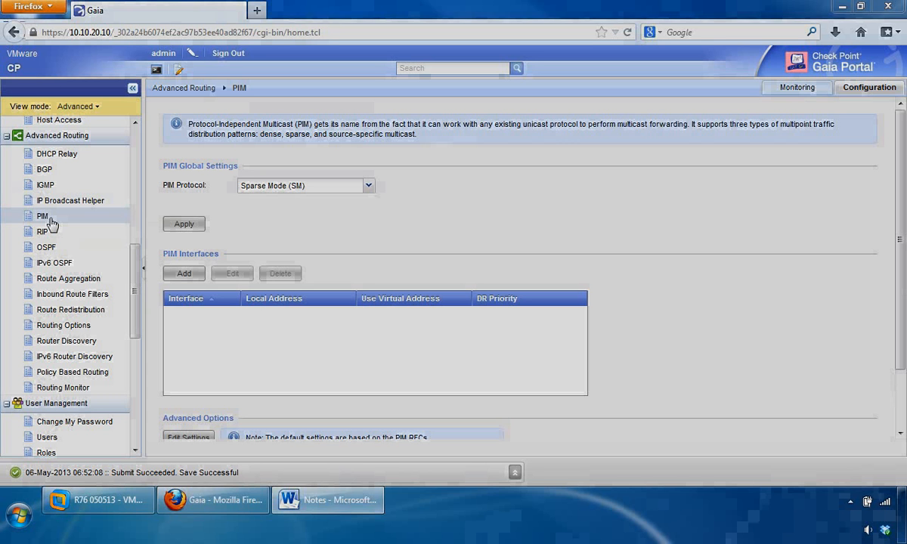
left_click(369, 186)
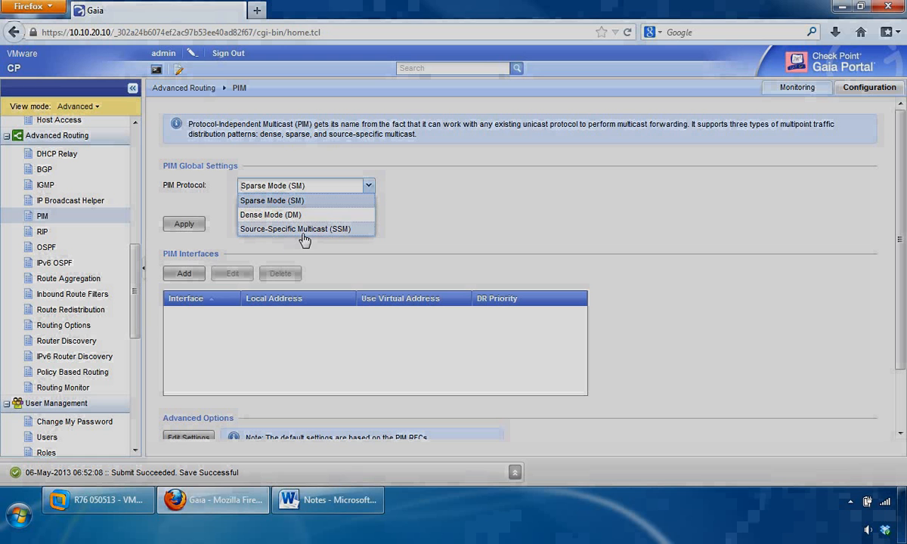
left_click(325, 259)
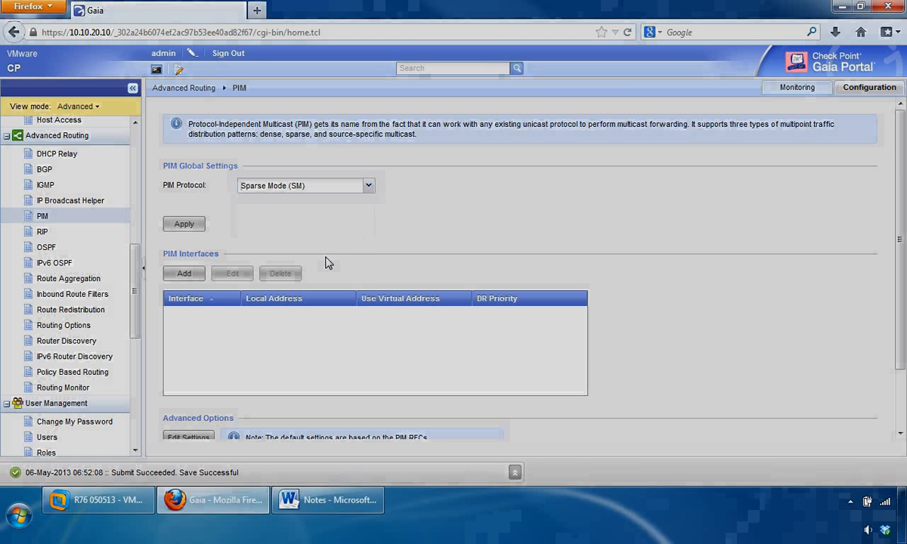
View the form for adding a PIM interface and its interface choices, and cancel it without adding one.
left_click(183, 272)
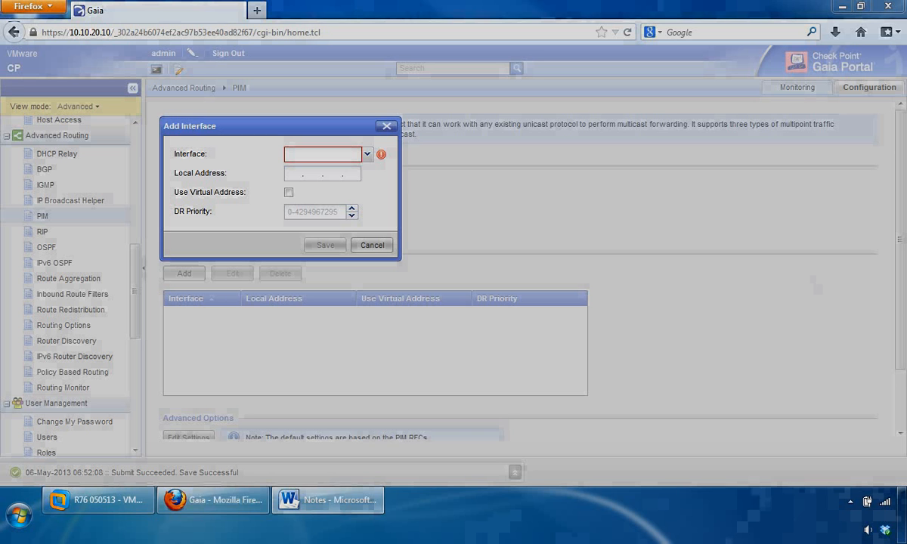
left_click(366, 156)
left_click(366, 156)
left_click(366, 156)
left_click(366, 156)
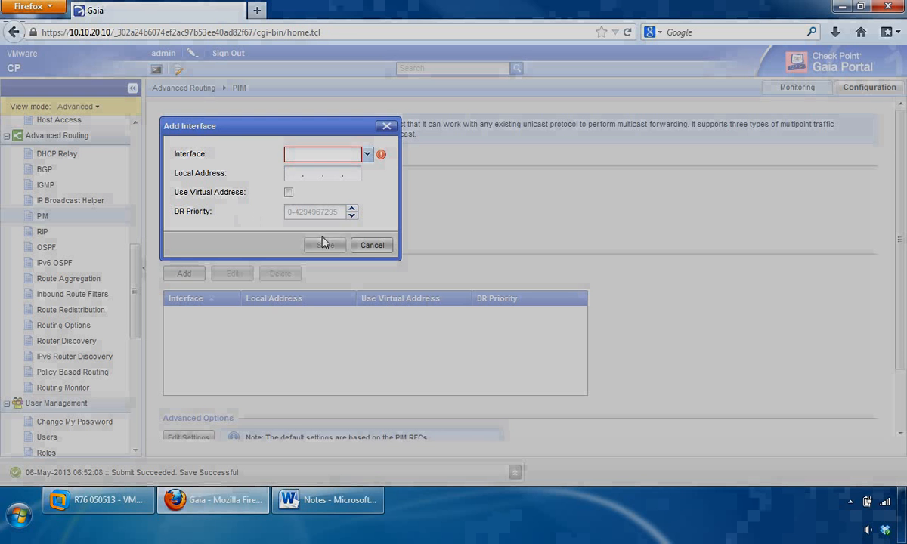
left_click(372, 246)
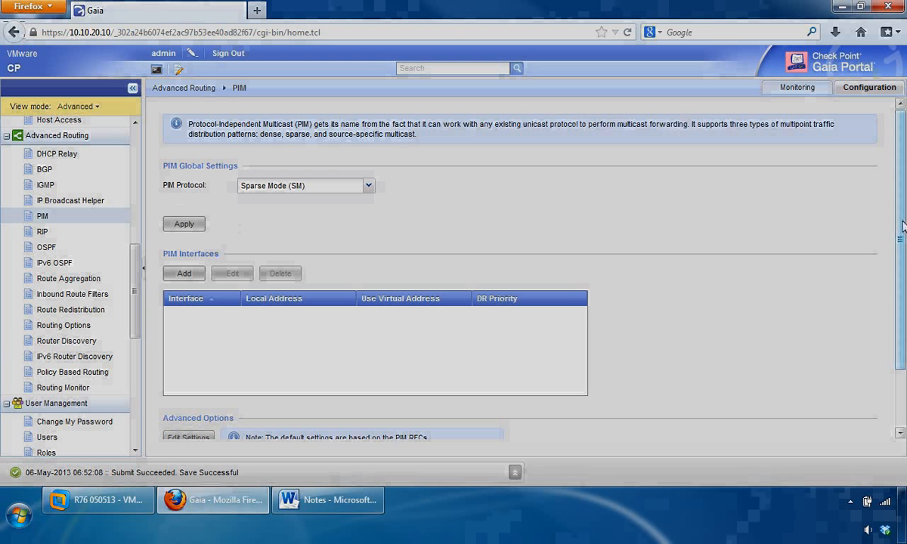
Review PIM's advanced options, including the shortest path threshold's multicast group form, and the bootstrap and rendezvous point settings, saving nothing.
scroll(847, 220, "down", 3)
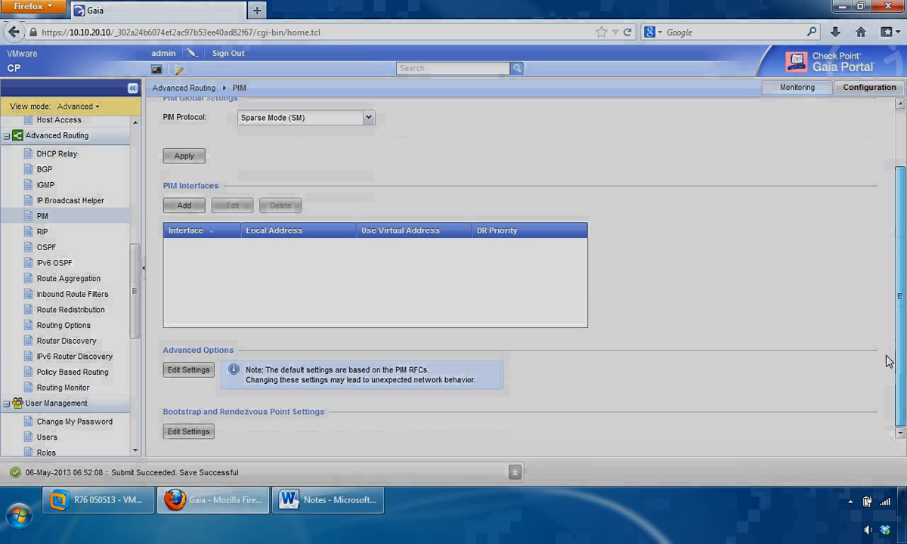
left_click(189, 371)
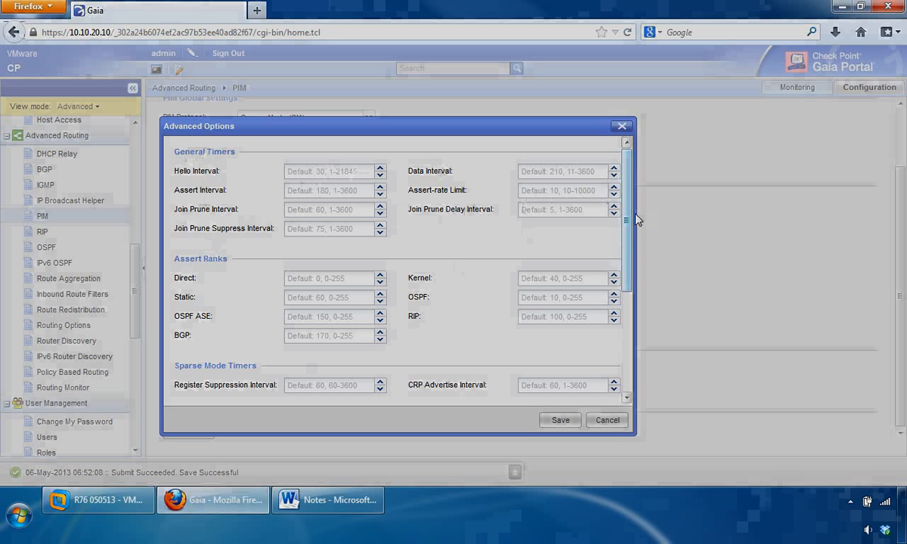
left_click_drag(629, 222, 626, 286)
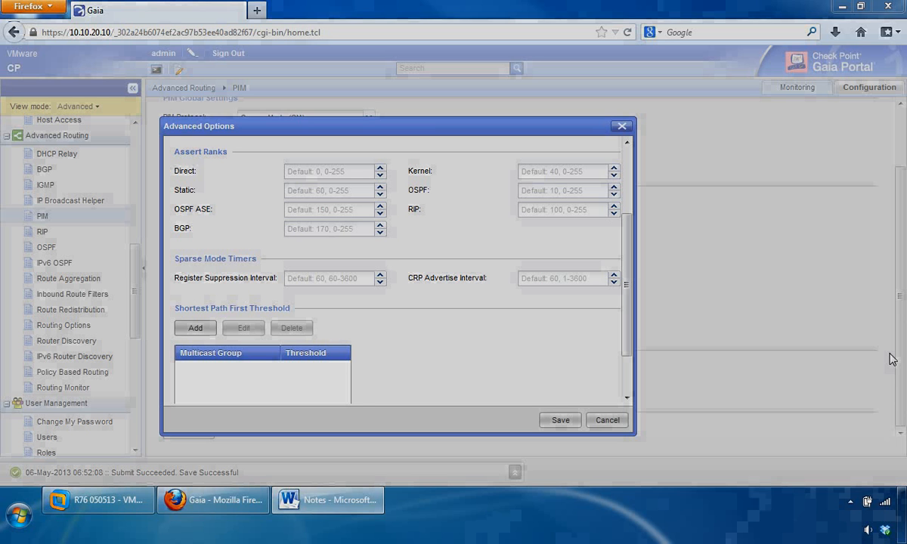
left_click(194, 332)
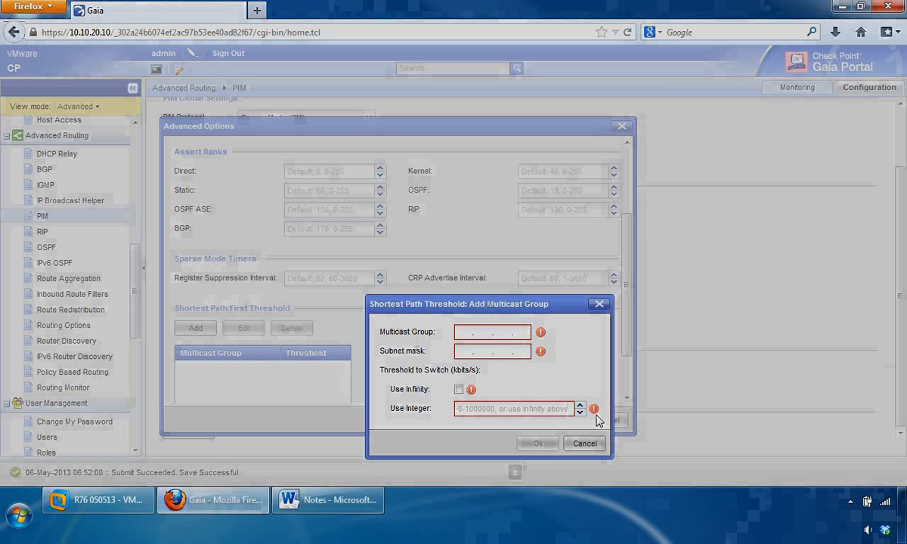
left_click(600, 306)
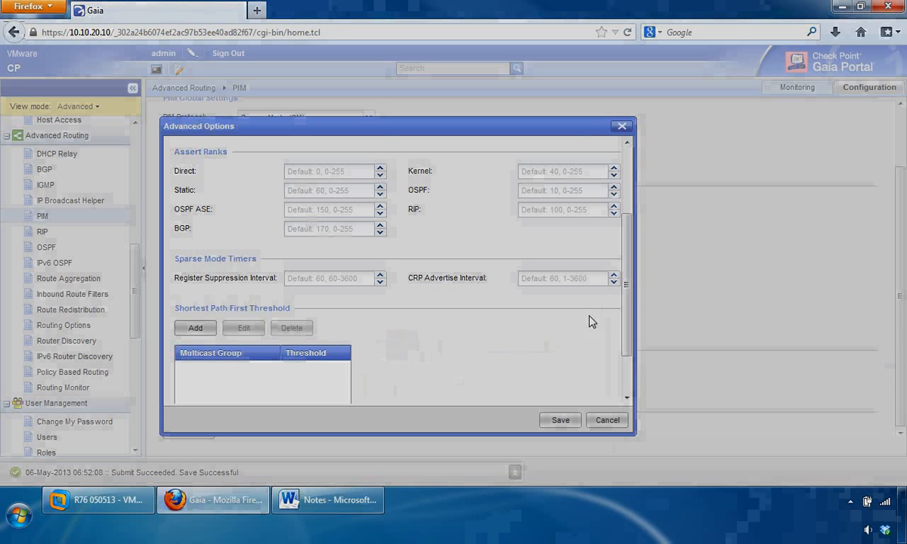
left_click_drag(626, 292, 626, 364)
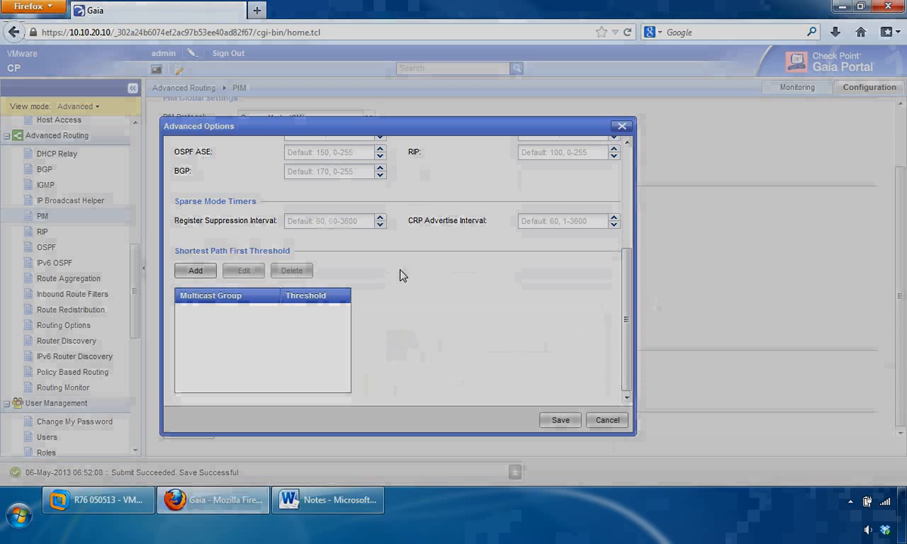
left_click(609, 422)
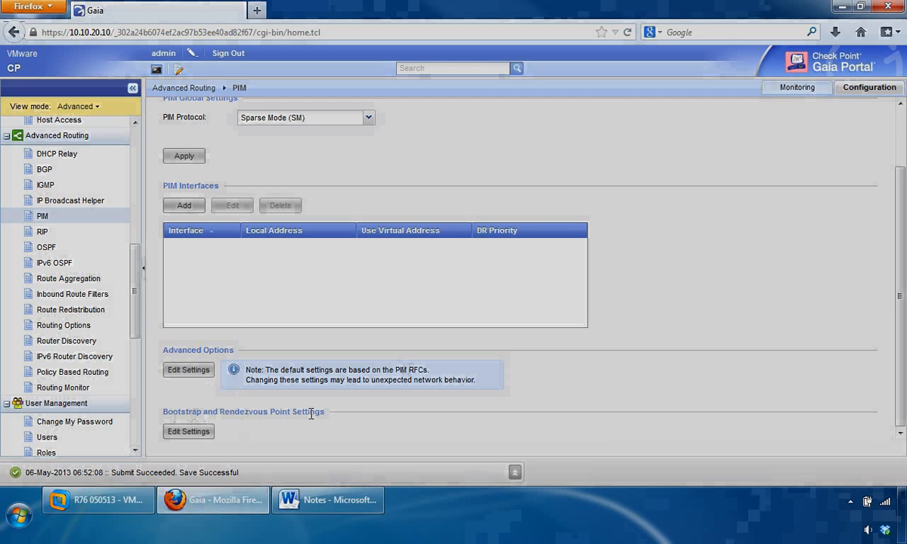
left_click(189, 432)
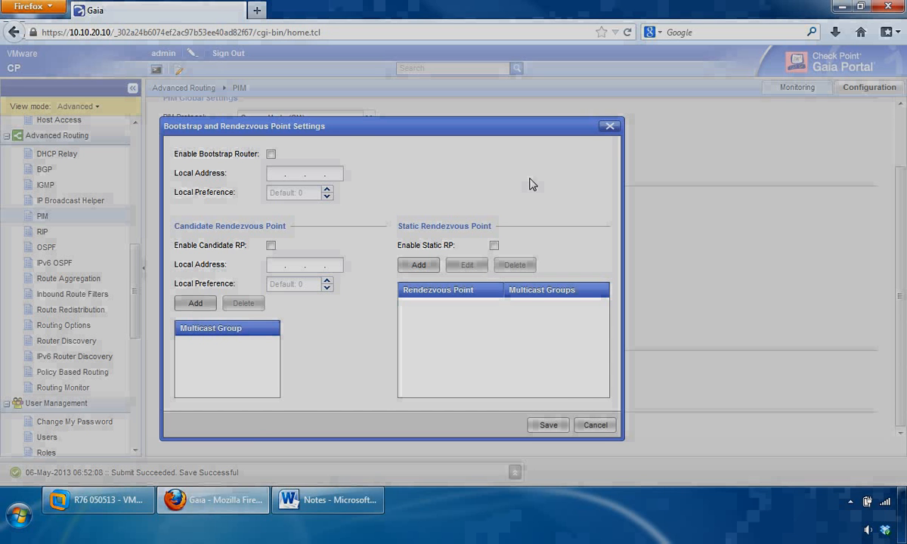
left_click(609, 127)
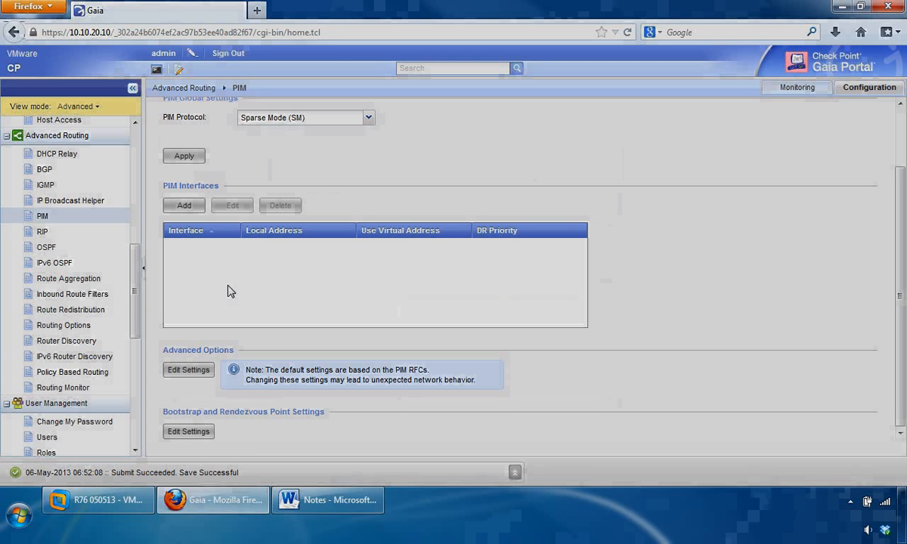
Open the RIP page, start adding an interface, and view its interface and version choices without selecting any.
left_click(43, 233)
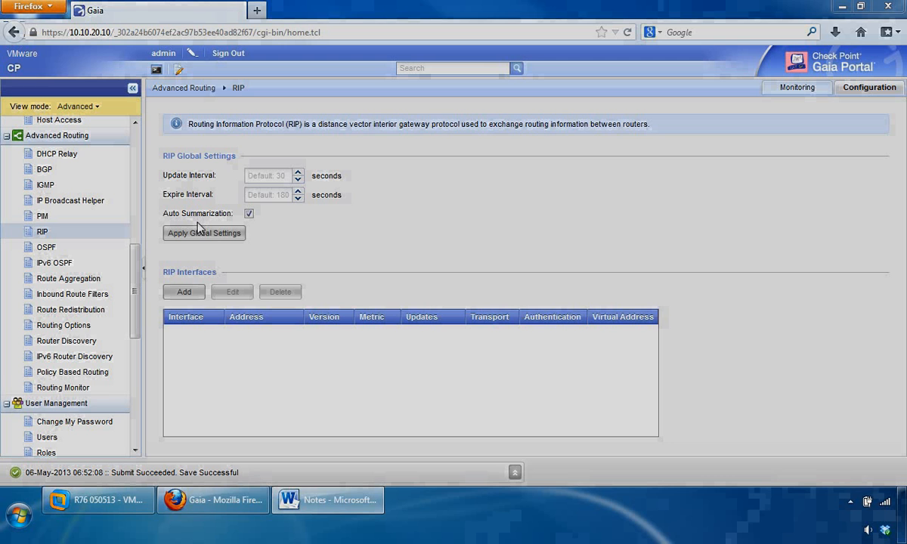
left_click(183, 295)
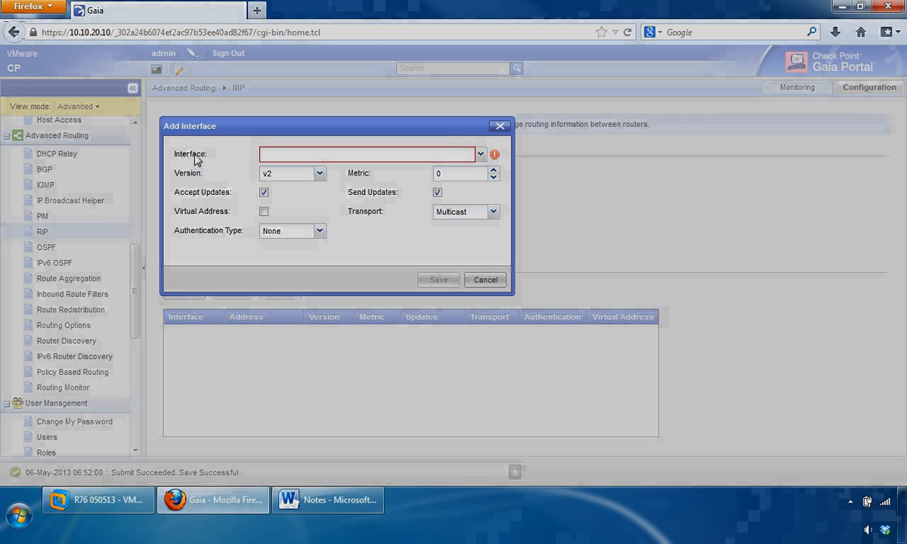
left_click(481, 154)
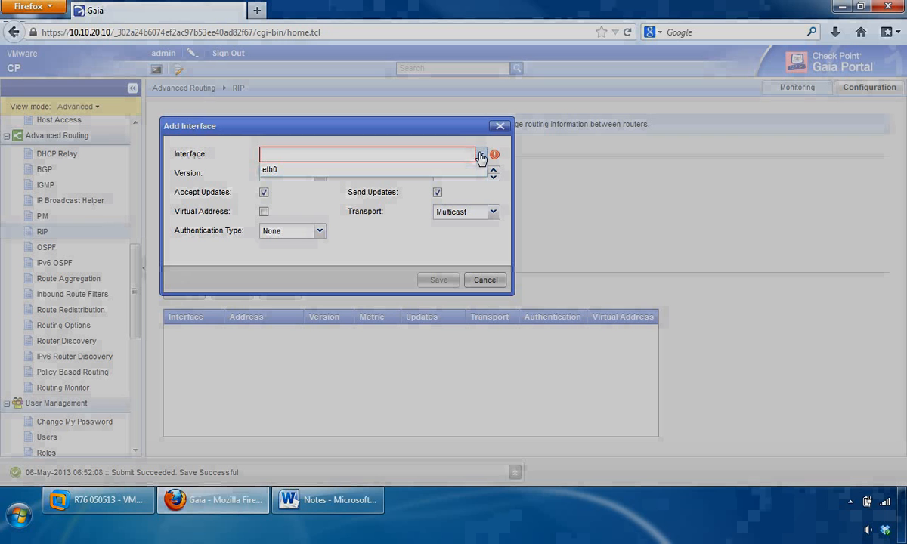
left_click(480, 154)
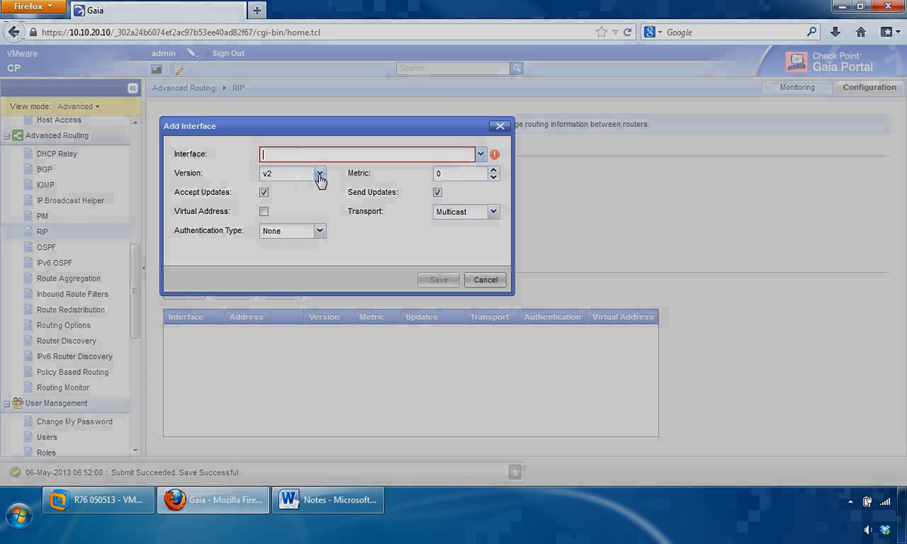
left_click(320, 175)
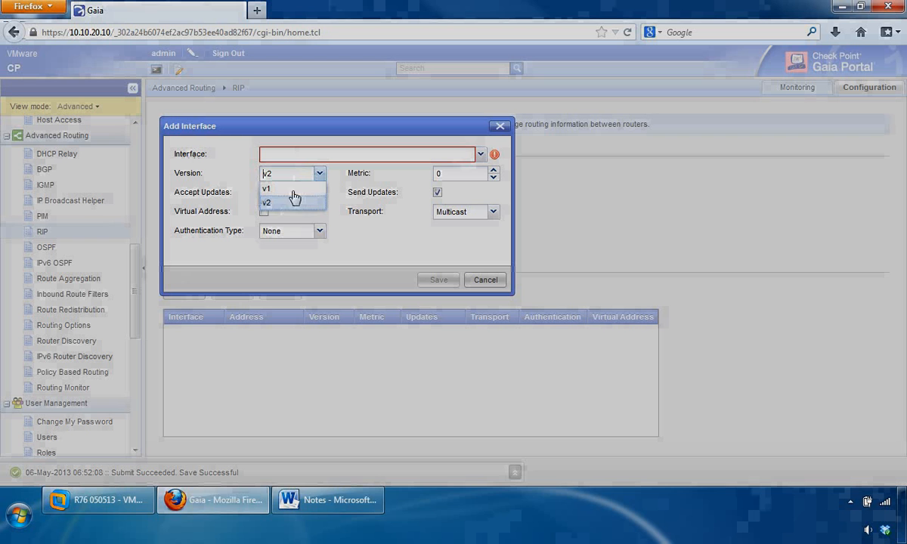
left_click(206, 174)
left_click(311, 173)
left_click(338, 190)
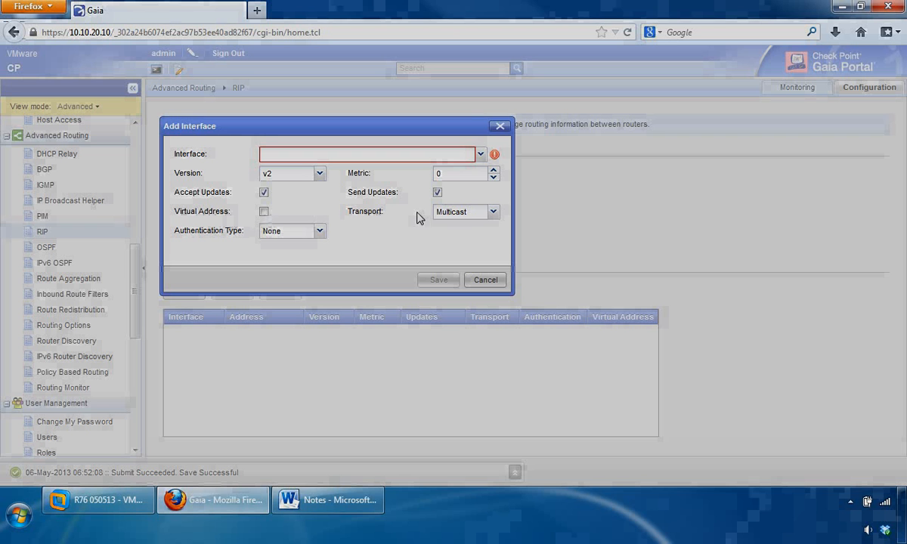
View the transport and authentication type choices for the new RIP interface, and cancel the form without saving.
left_click(492, 215)
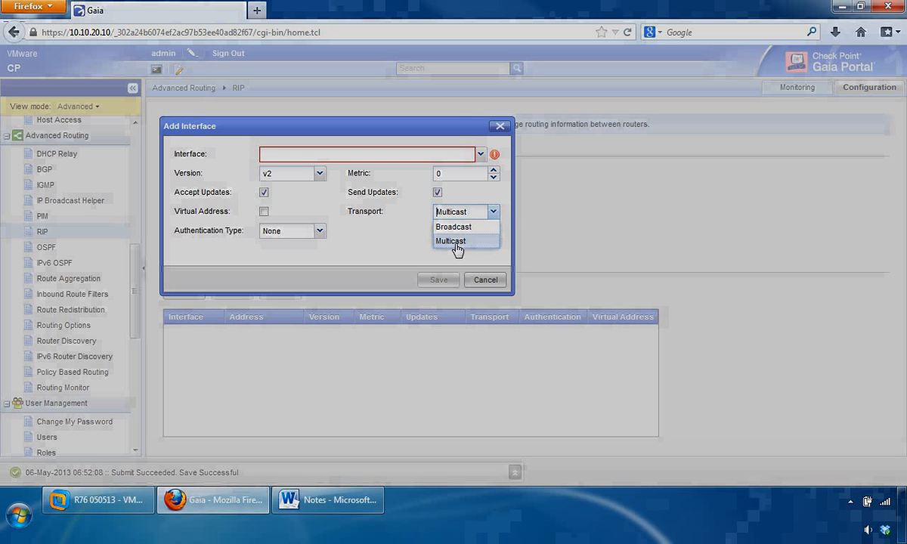
left_click(365, 234)
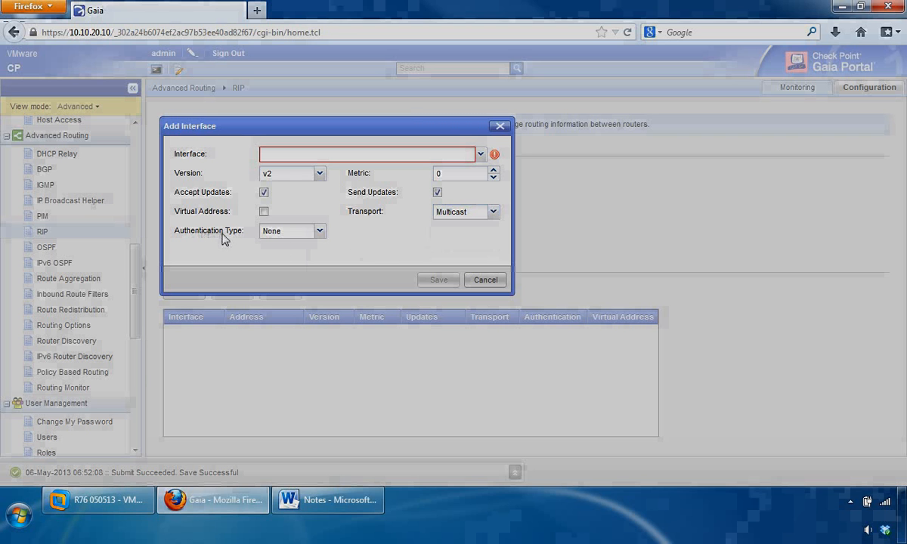
left_click(320, 236)
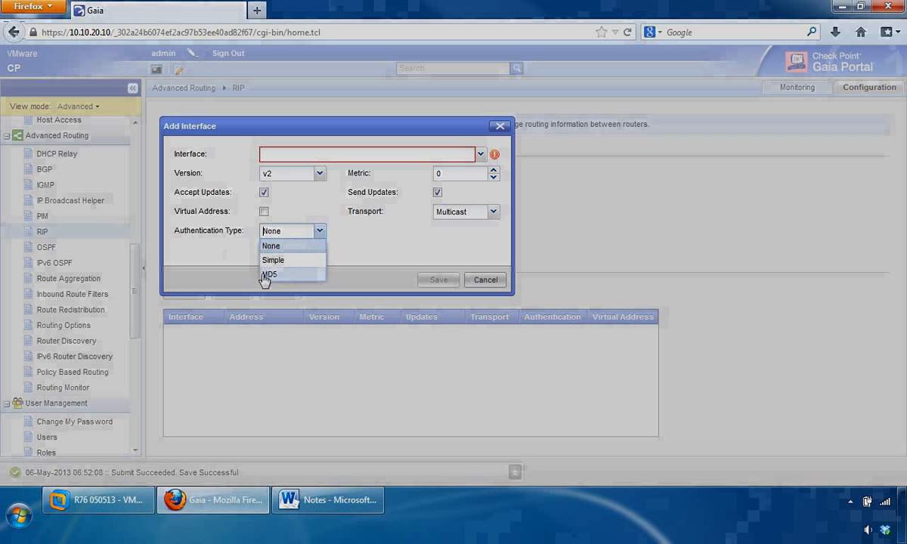
left_click(360, 244)
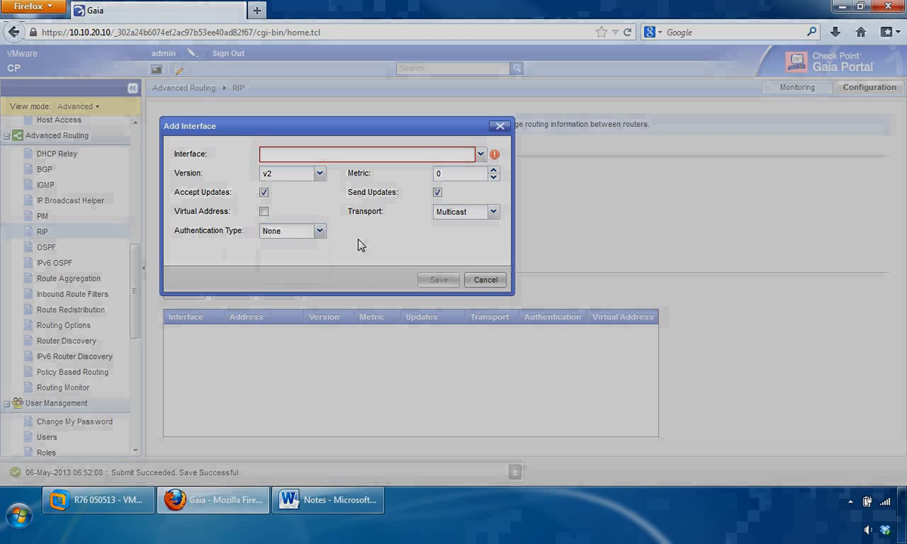
left_click(485, 281)
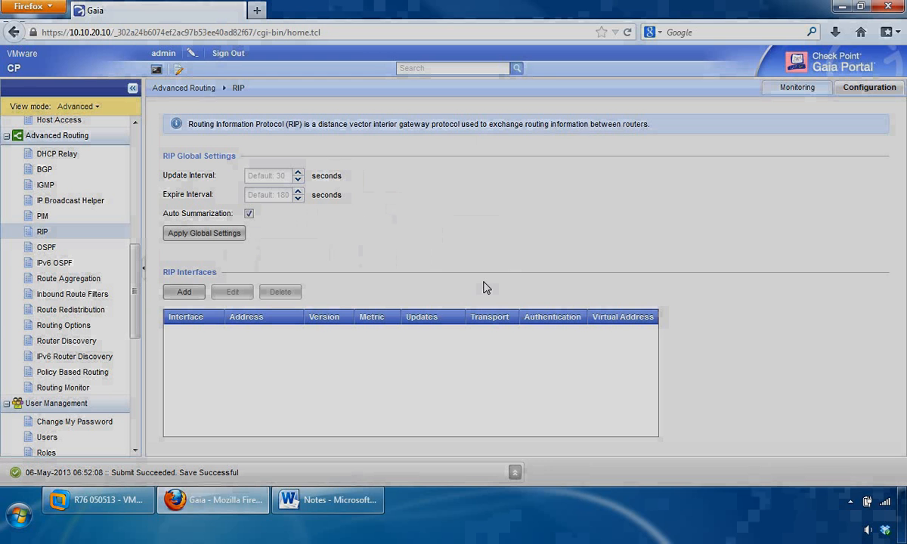
Open the OSPF page and view the Default ASE Route Type choices in the global settings, keeping Type 1.
left_click(47, 249)
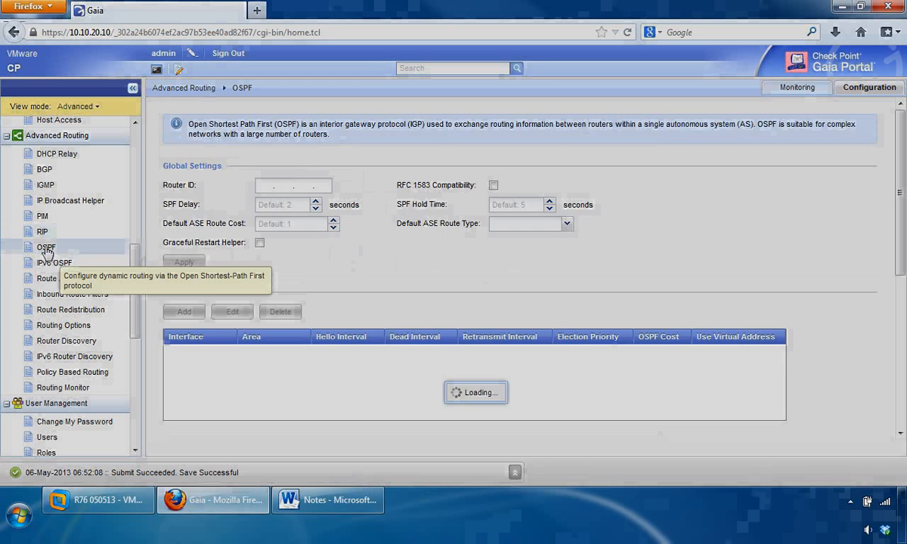
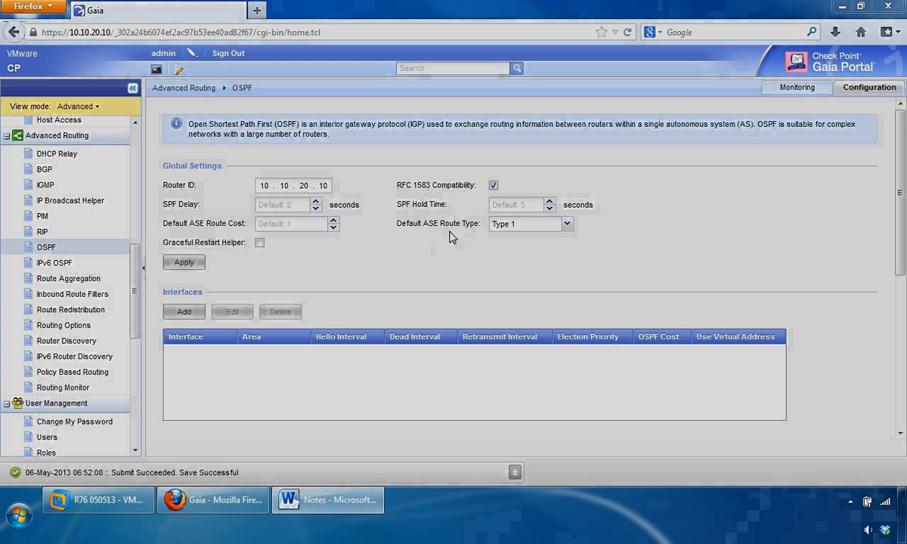
left_click(567, 226)
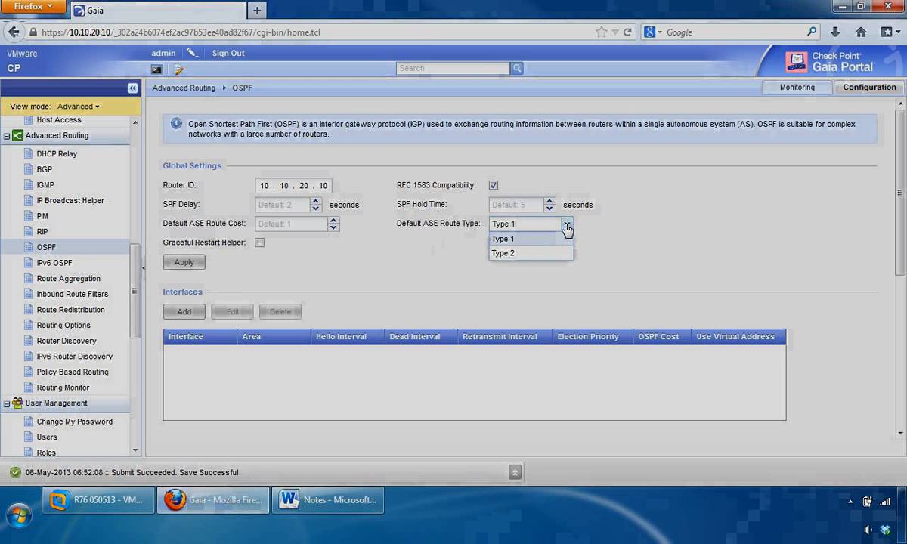
left_click(567, 226)
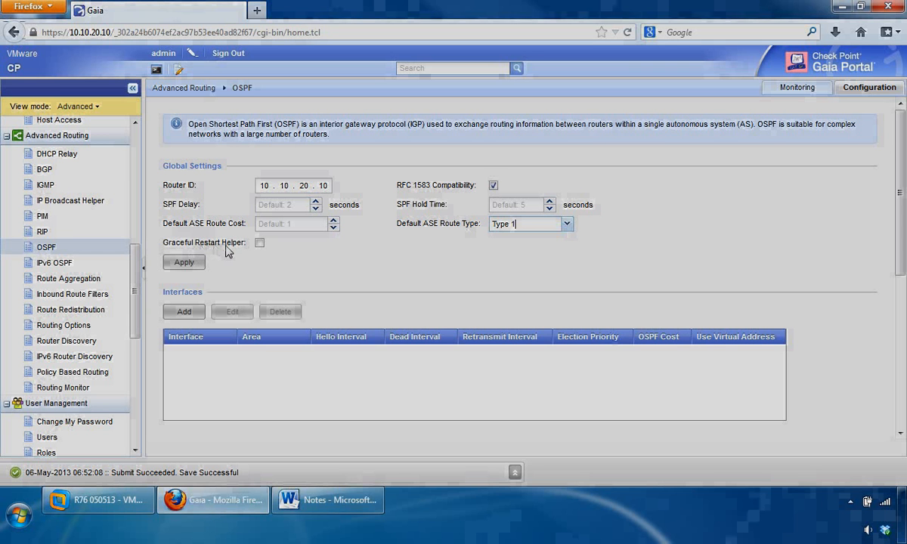
Start adding an OSPF interface, view its interface, authentication type and area choices, and close the form without saving.
left_click(182, 314)
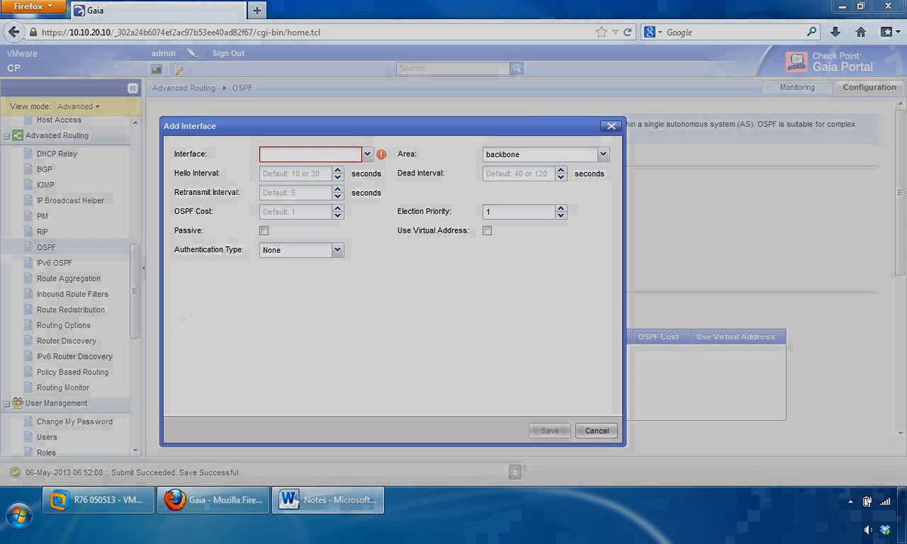
left_click(367, 155)
left_click(367, 157)
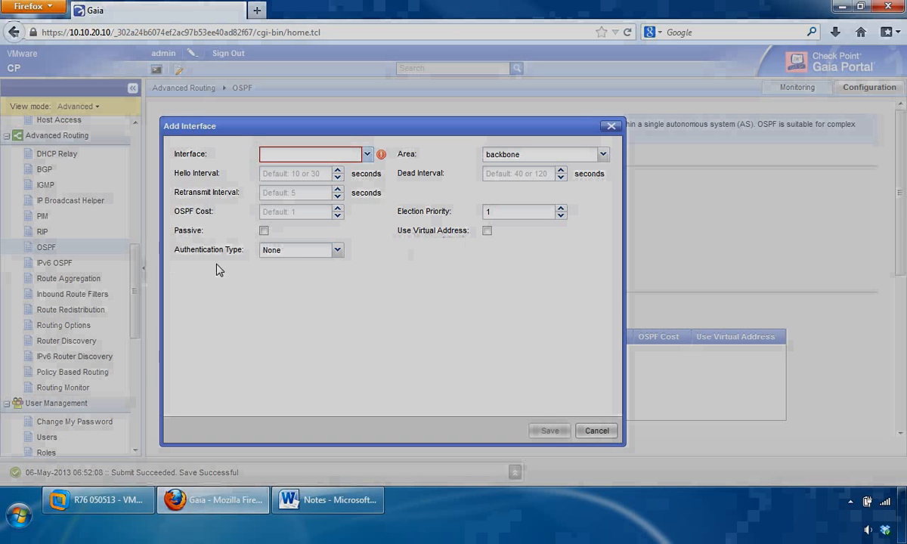
left_click(338, 251)
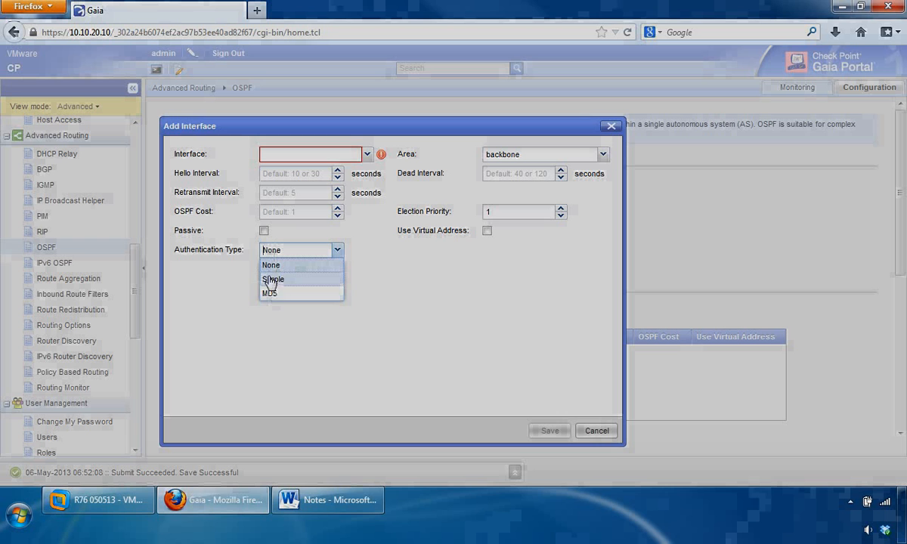
left_click(329, 373)
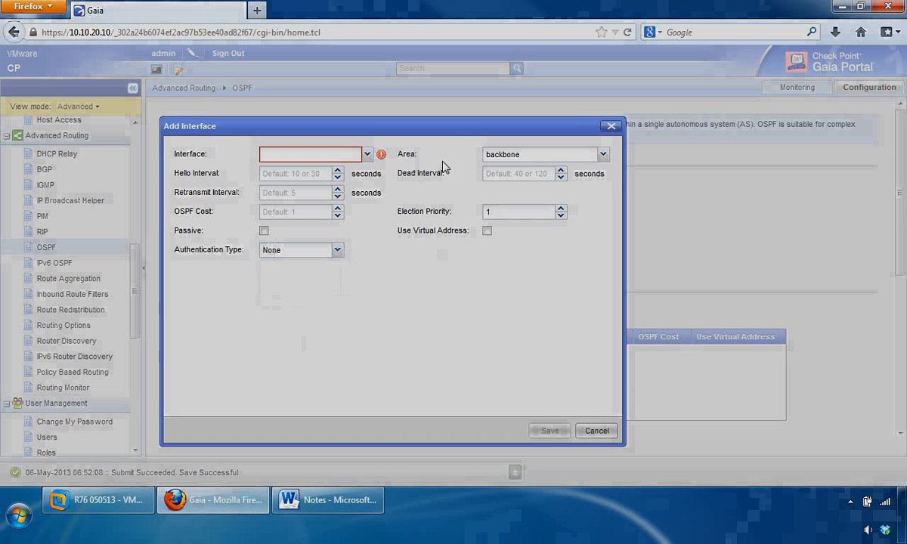
left_click(604, 156)
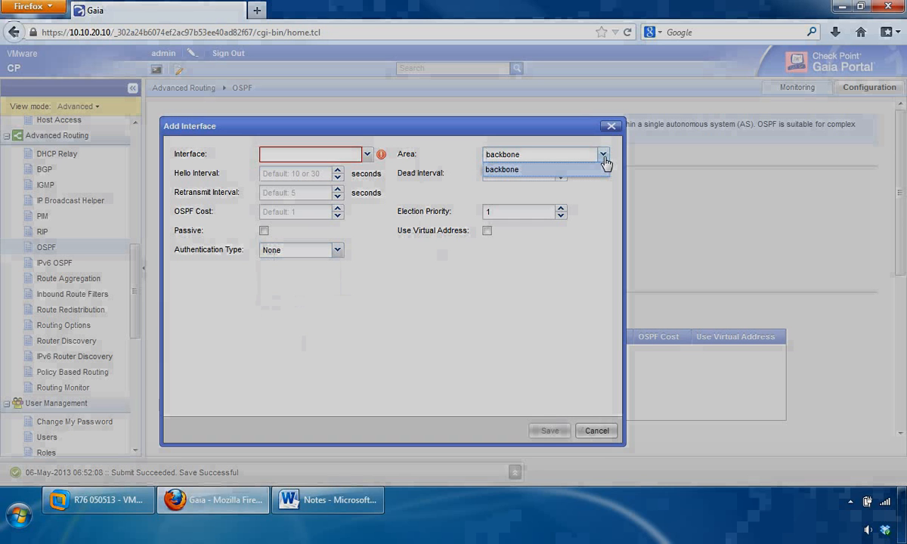
left_click(604, 156)
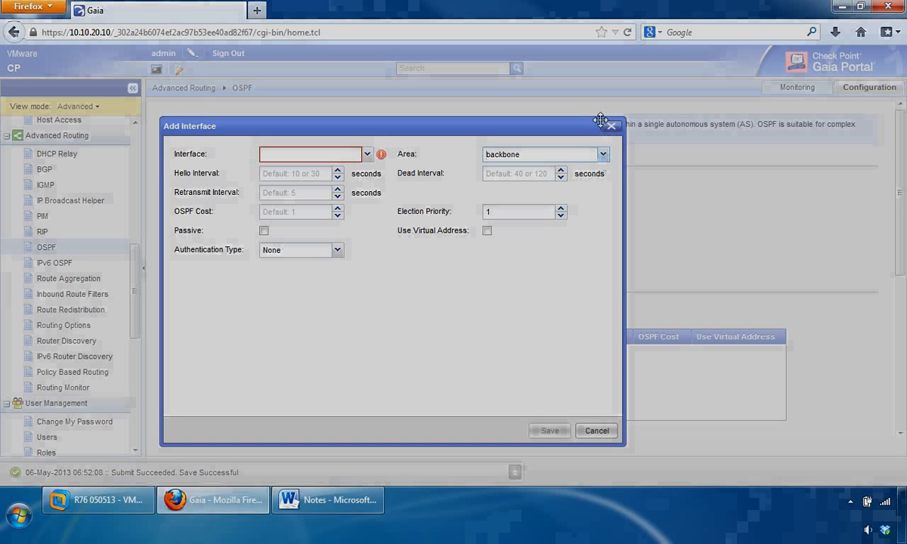
left_click(611, 127)
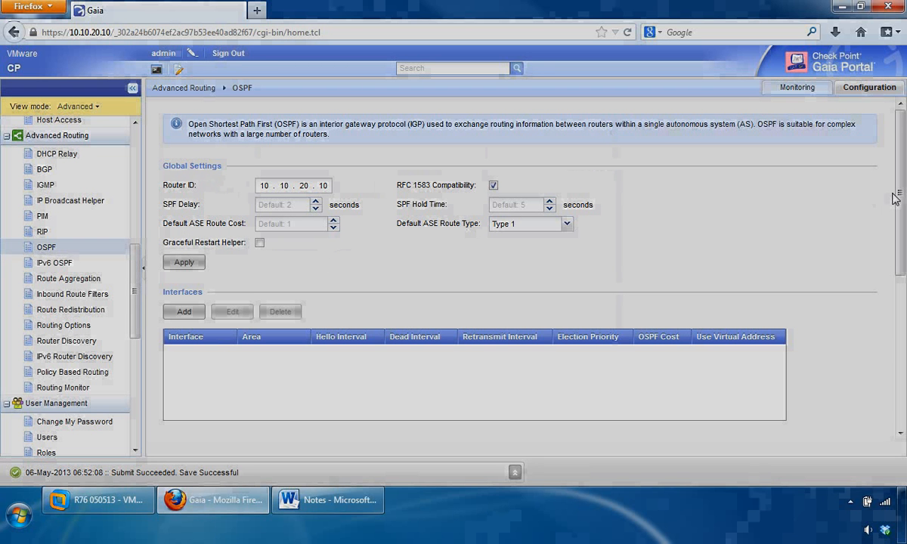
View the form for adding an OSPF virtual link, and cancel it without saving.
left_click_drag(899, 189, 879, 361)
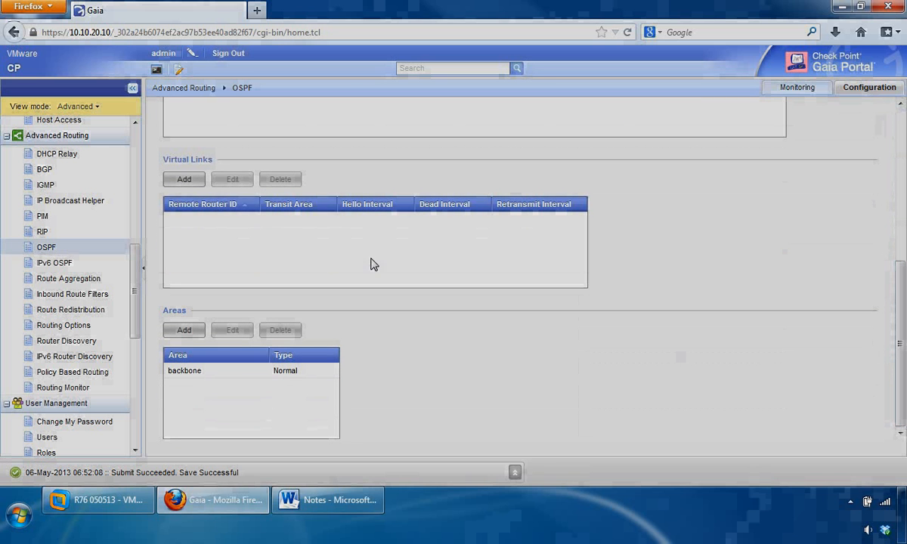
left_click(185, 182)
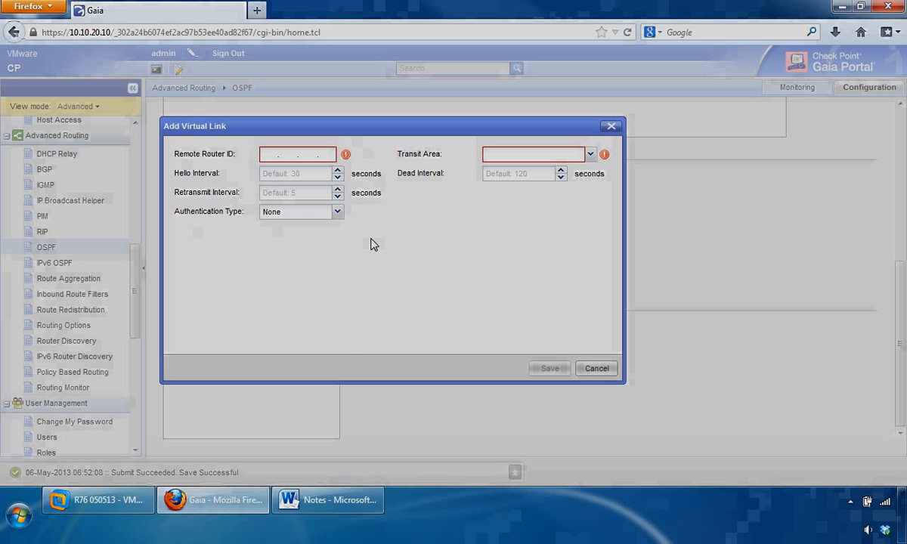
left_click(596, 369)
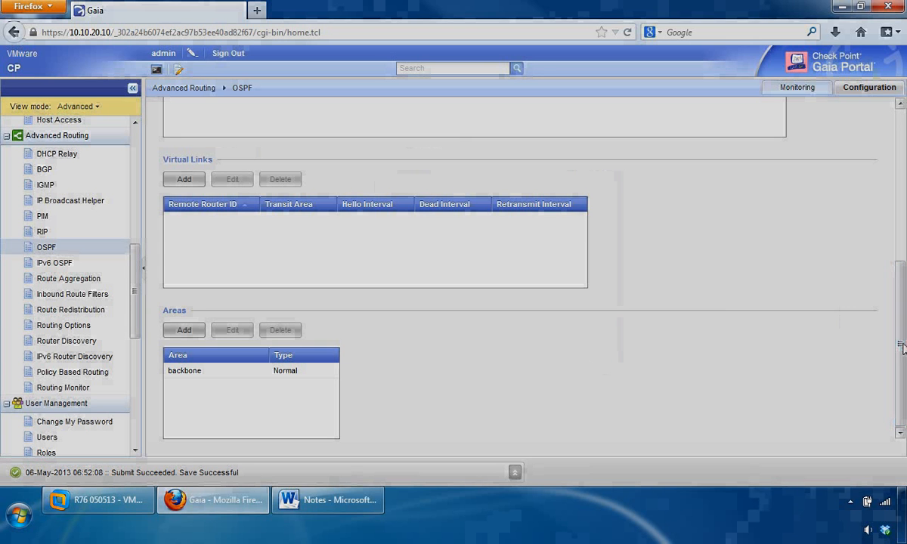
Start adding OSPF area 6 and set its area type to NSSA.
left_click(184, 333)
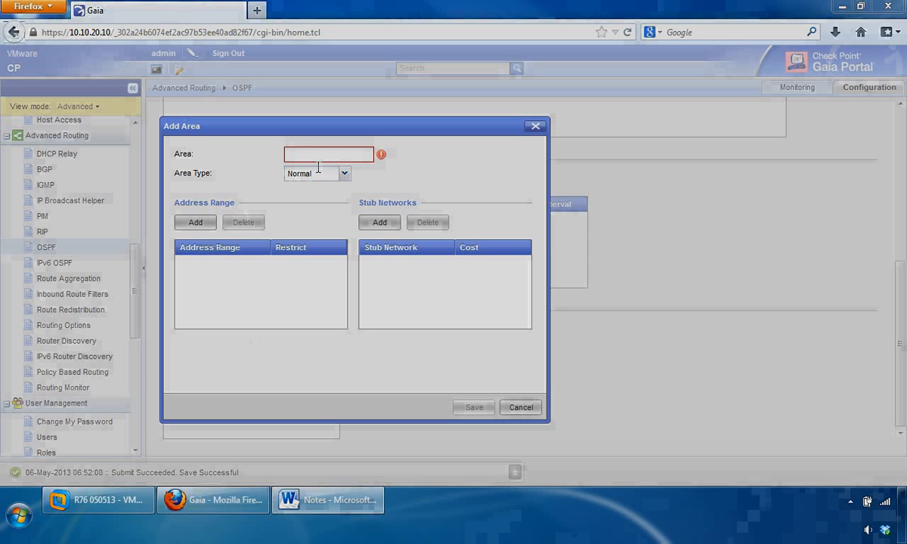
left_click(299, 157)
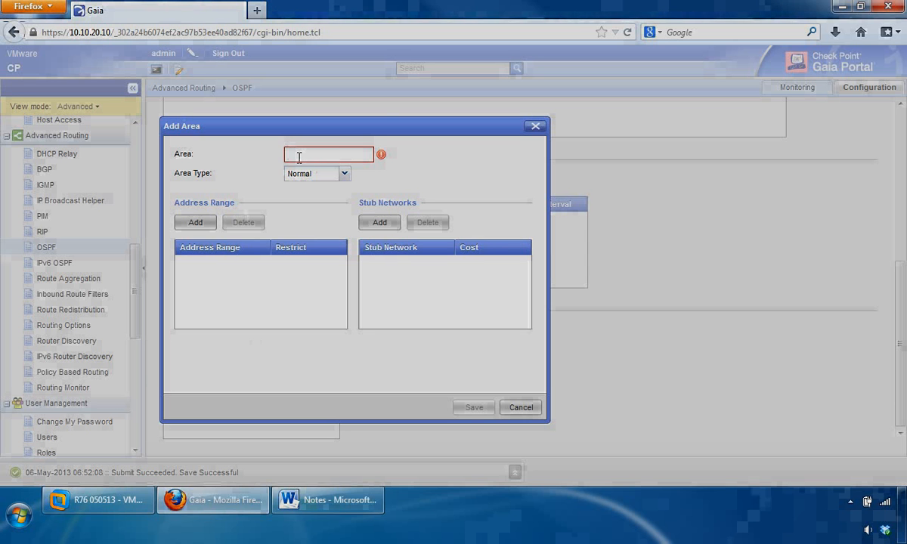
type("6")
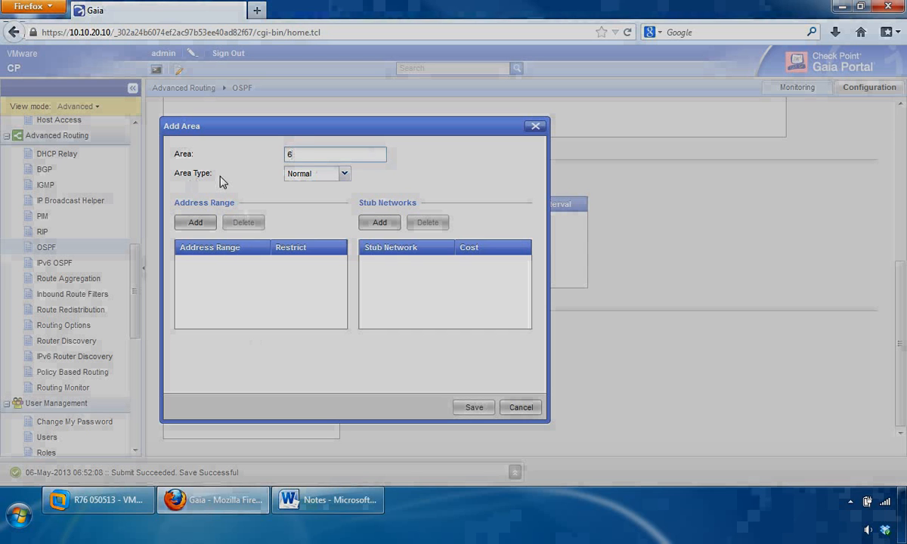
left_click(345, 174)
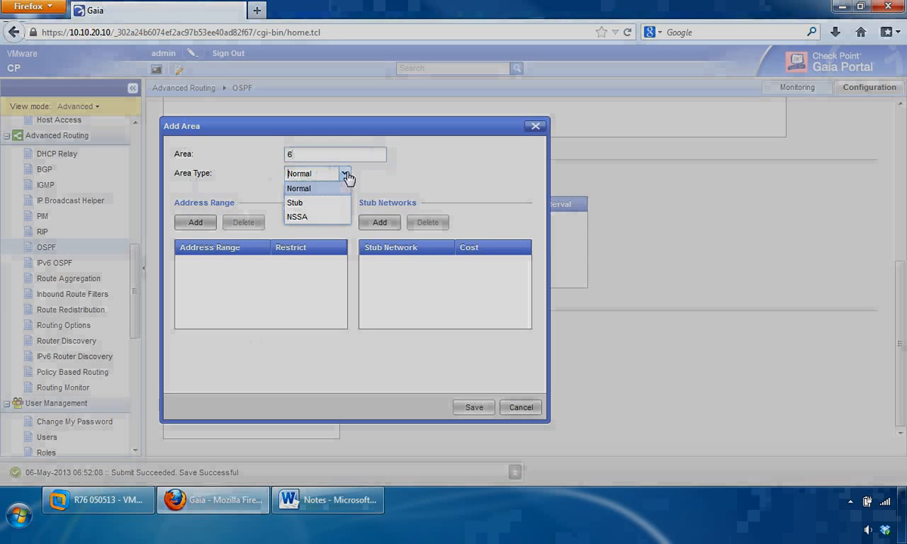
left_click(299, 217)
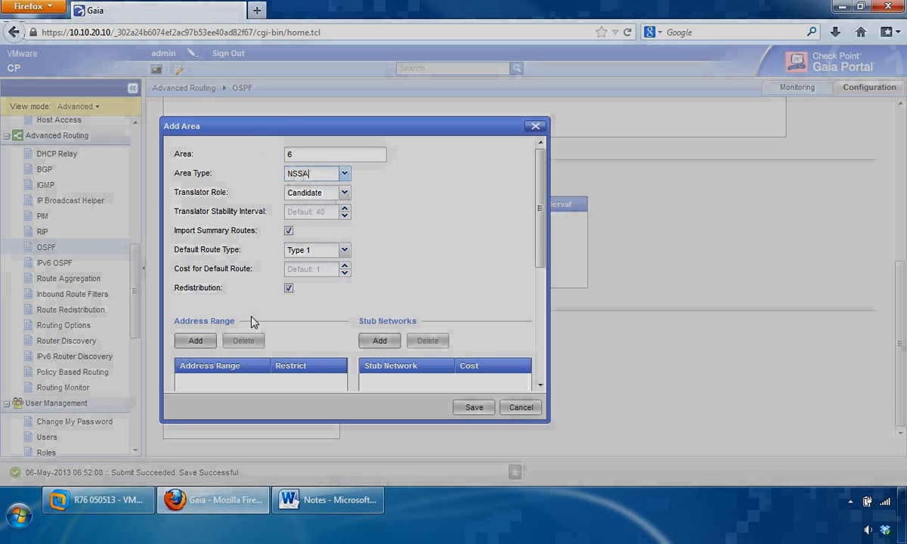
Switch area 6's type to Stub, Normal and back to NSSA to compare the settings each type offers.
left_click(324, 173)
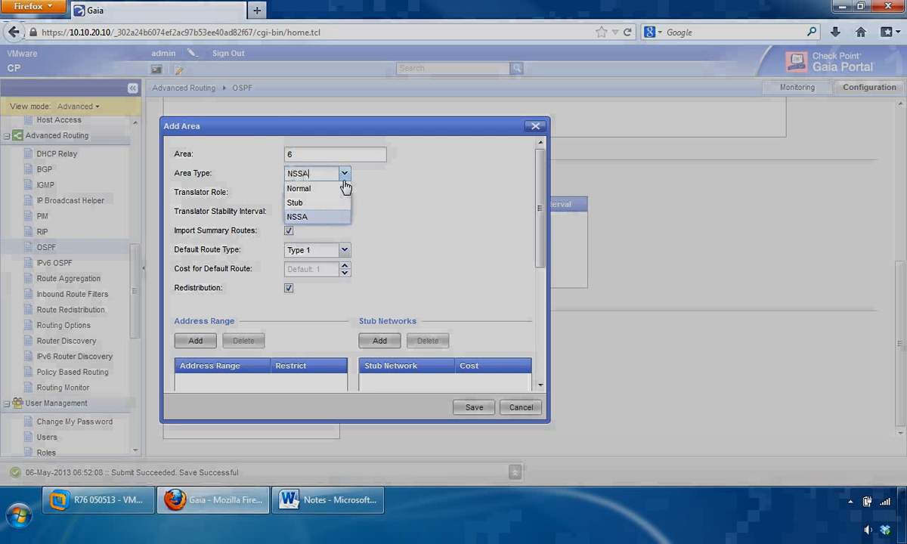
left_click(321, 202)
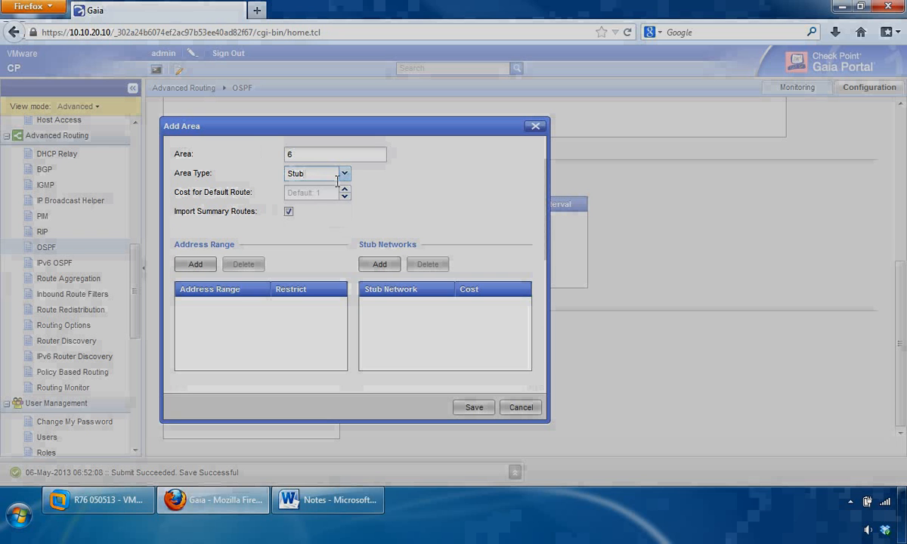
left_click(343, 175)
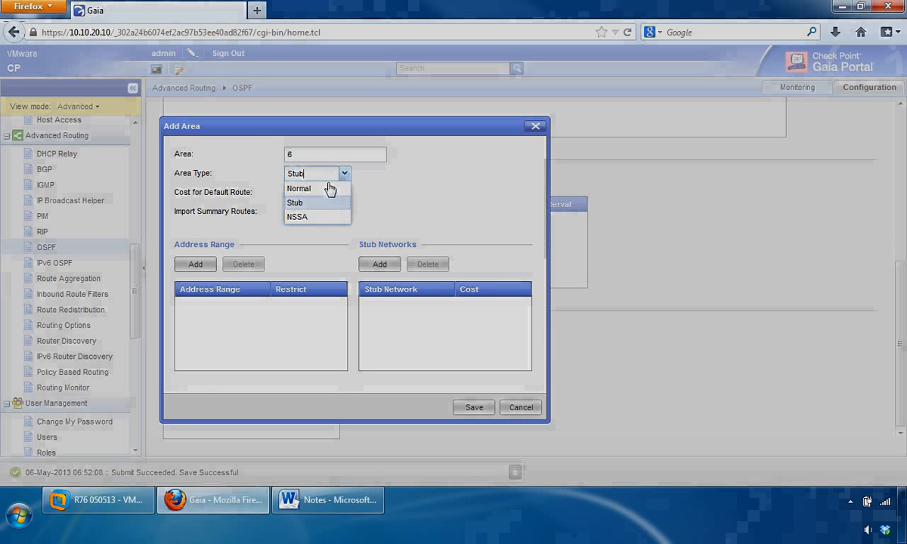
left_click(326, 190)
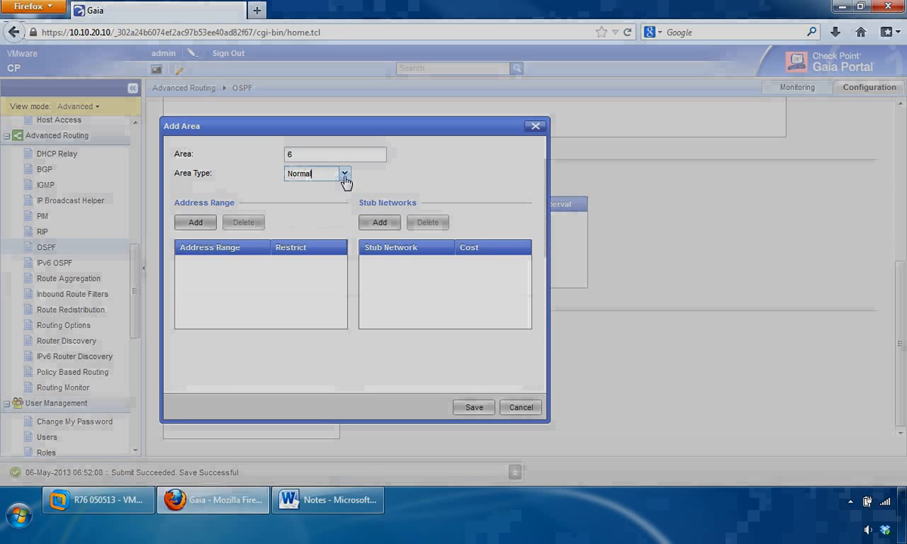
left_click(344, 178)
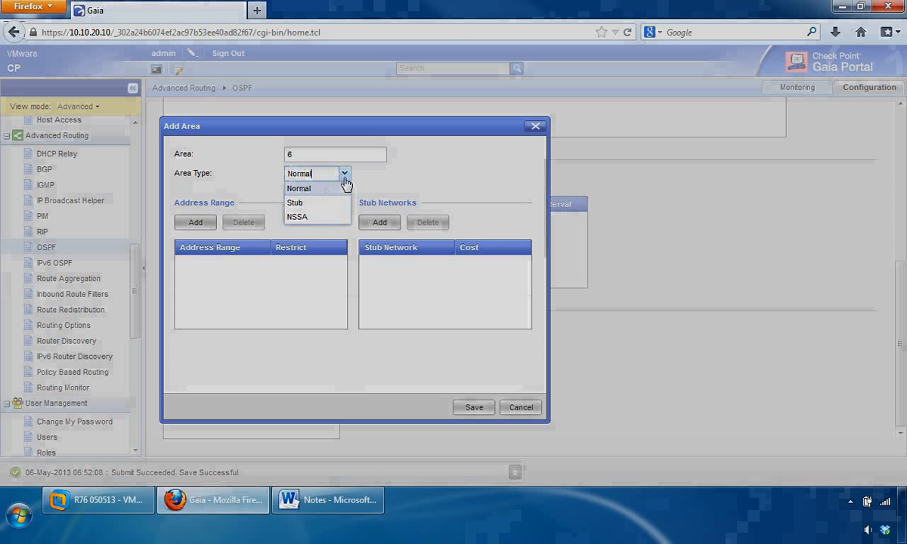
left_click(304, 217)
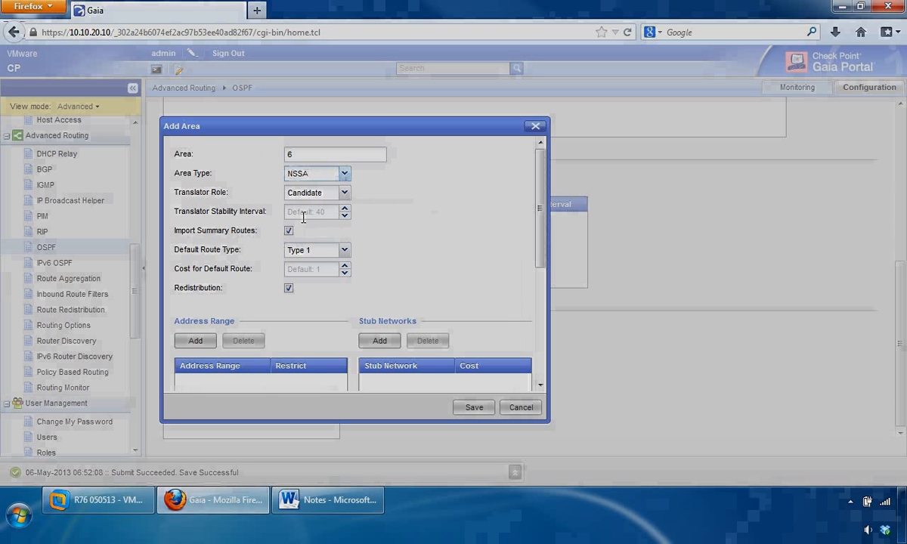
Review the NSSA settings for area 6, switch the area type to Normal, and cancel the form without saving.
left_click(346, 174)
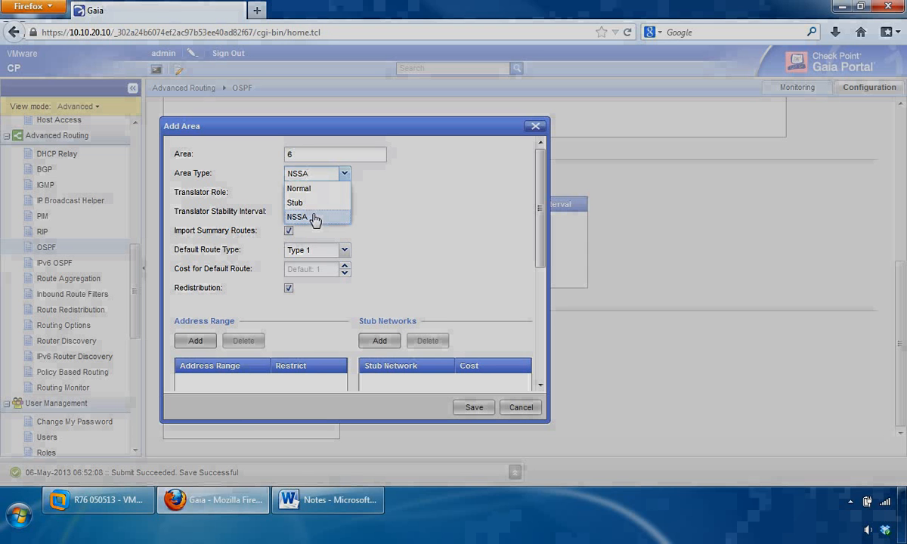
double_click(396, 236)
left_click_drag(272, 145, 215, 212)
left_click(193, 215)
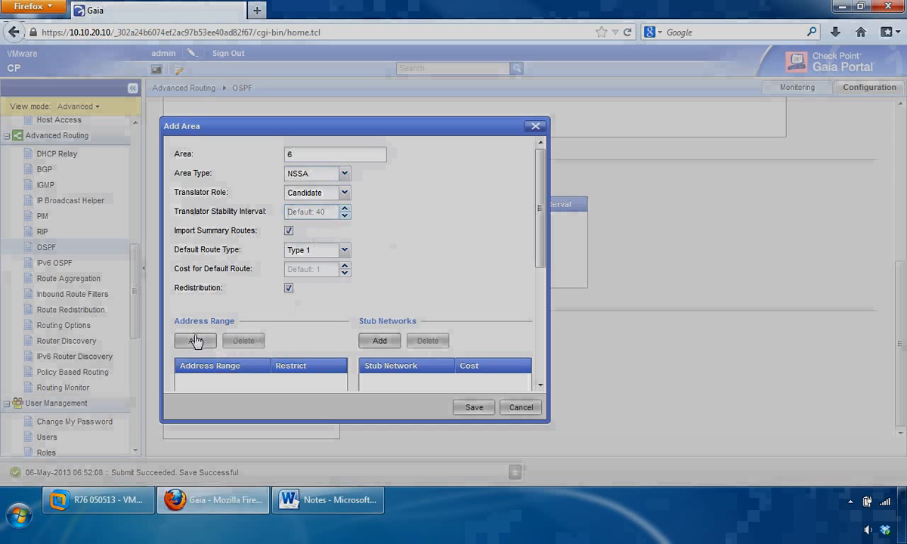
left_click(345, 175)
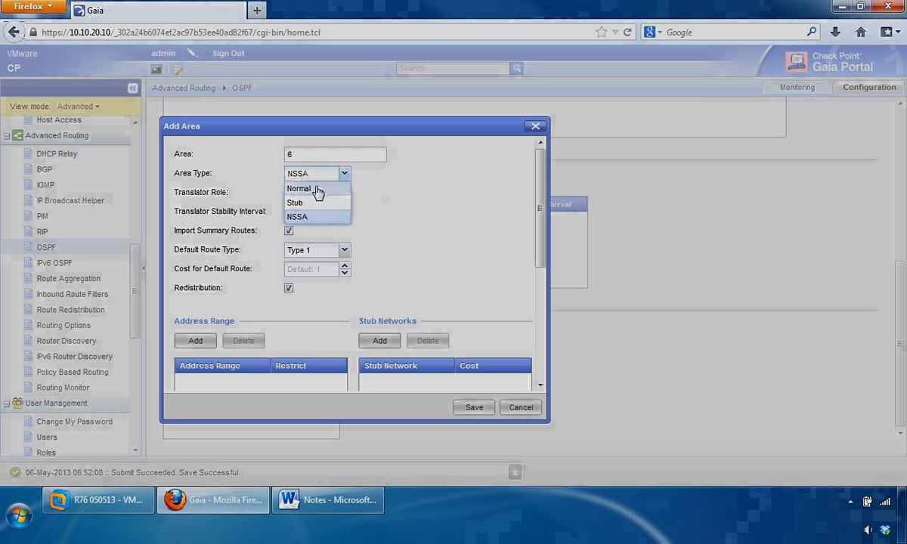
left_click(316, 190)
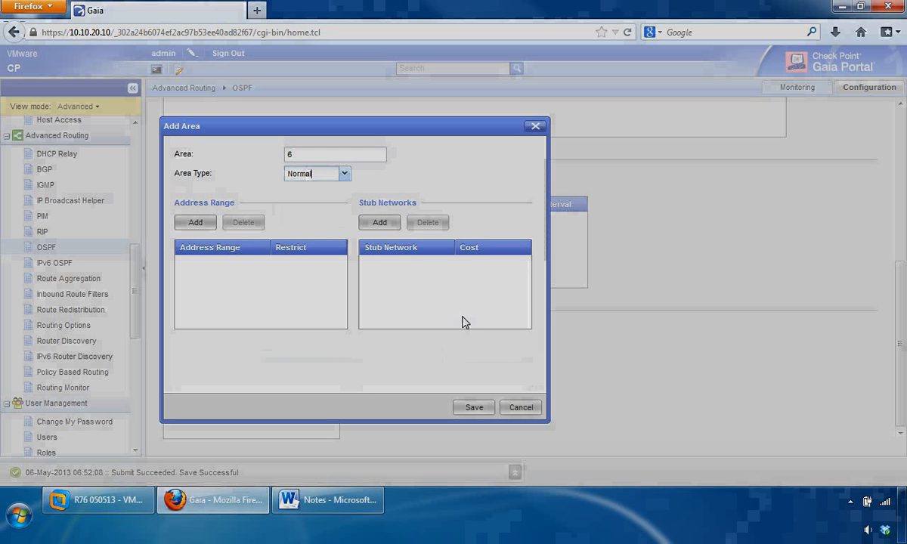
left_click(518, 408)
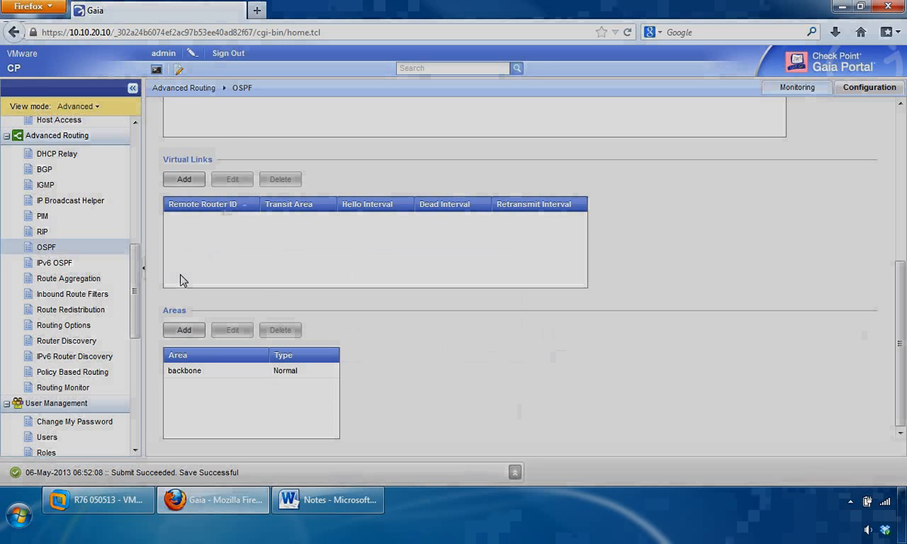
Open the Route Aggregation page and start adding an aggregate route with a contributing protocol.
left_click(58, 286)
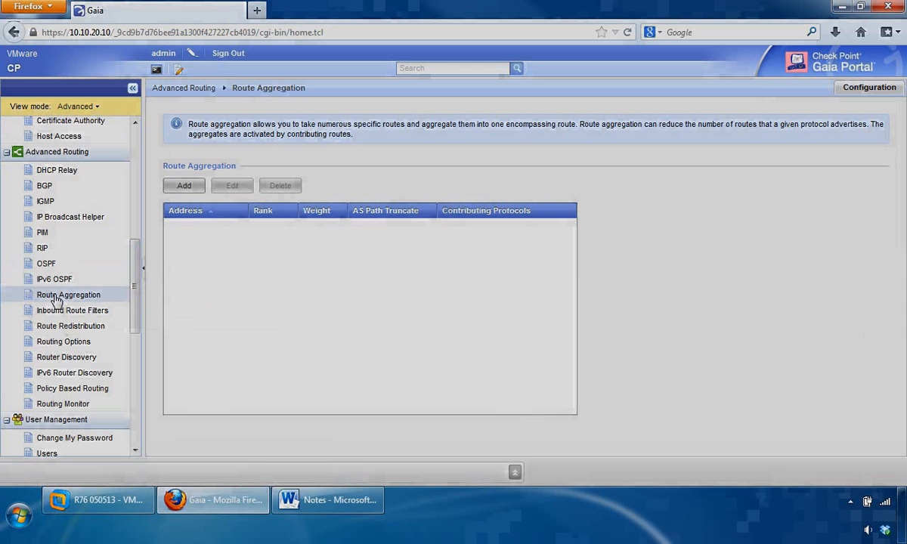
left_click(186, 188)
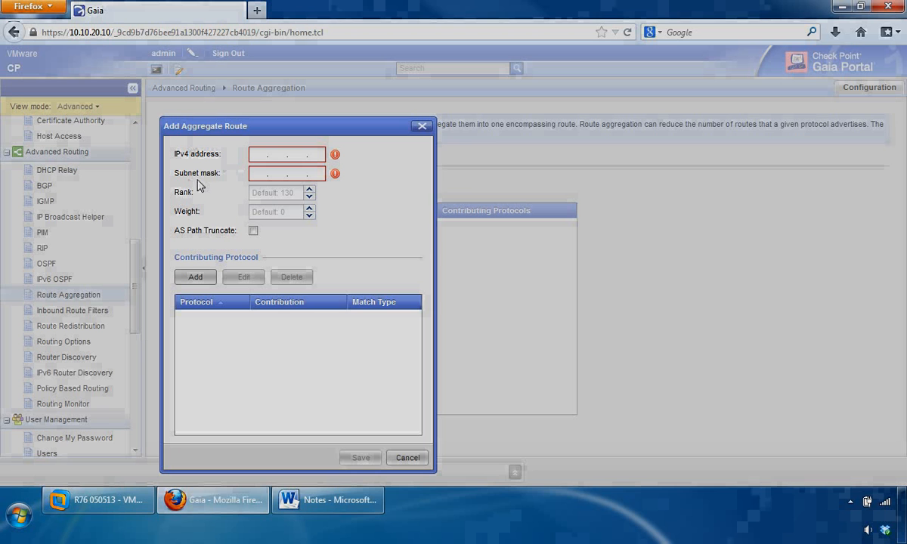
mouse_move(252, 175)
left_click(195, 278)
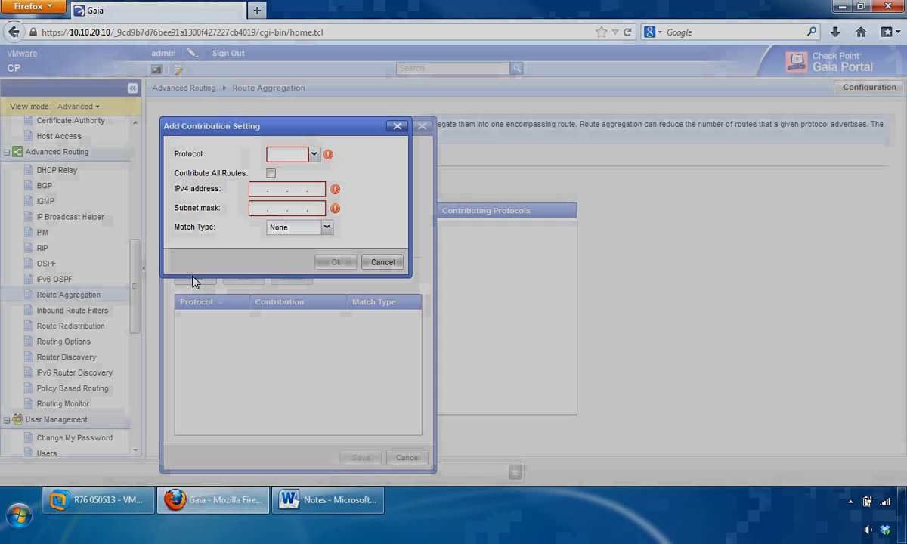
View the protocol and match type choices for the contribution setting, and cancel both aggregate route forms without saving.
left_click(314, 155)
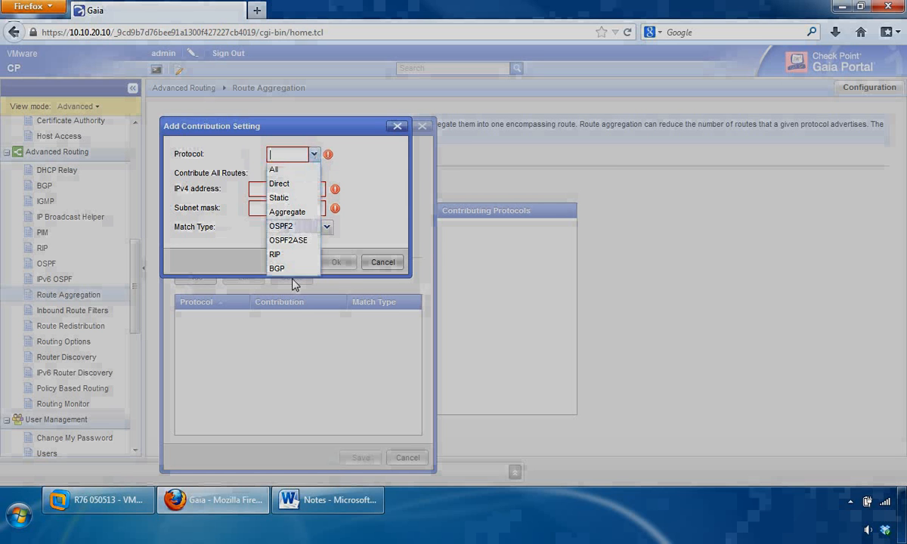
left_click(378, 151)
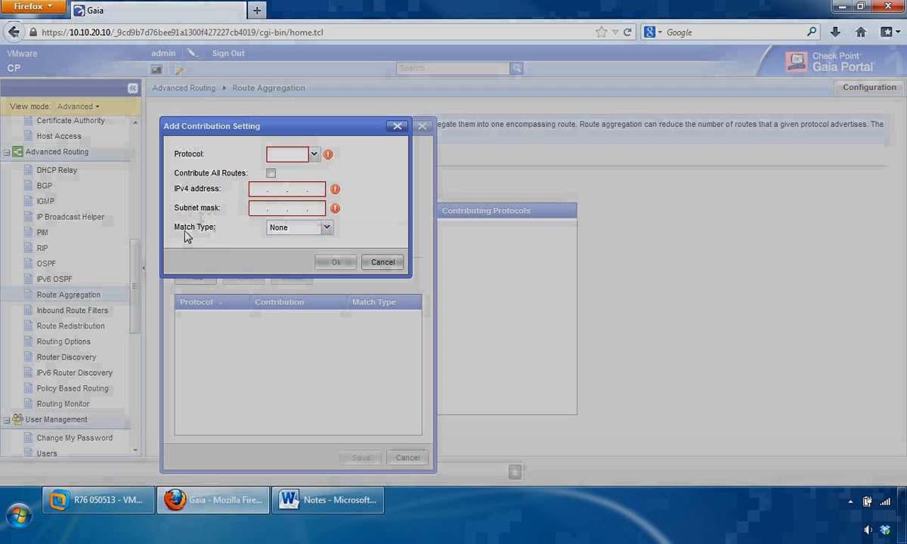
left_click(327, 229)
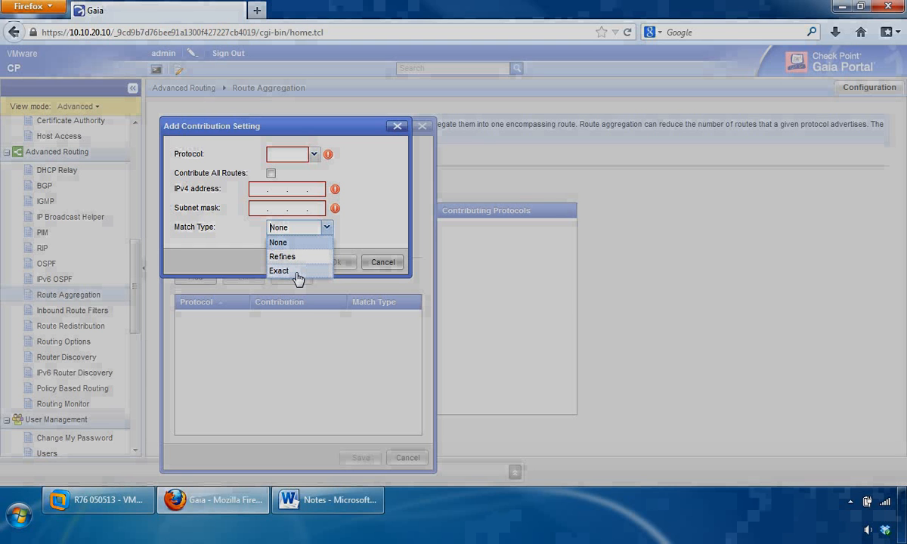
left_click(208, 267)
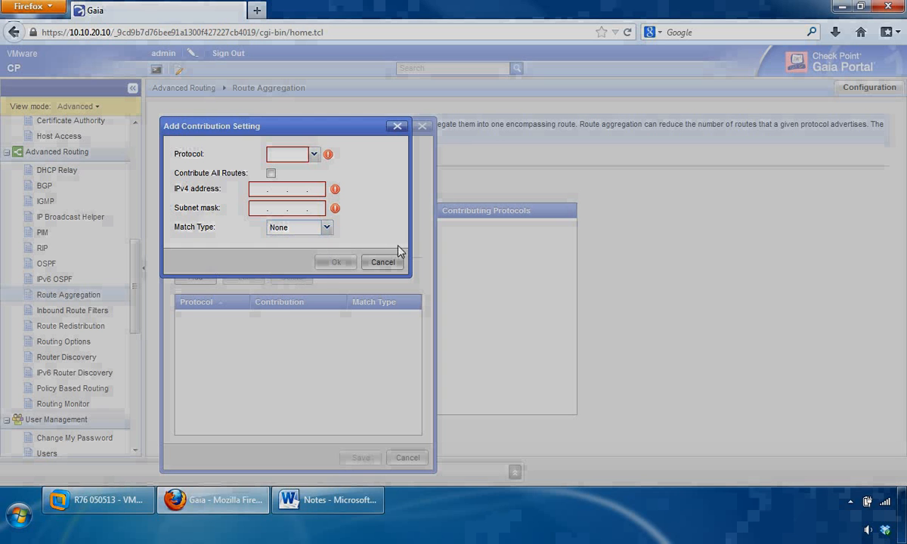
left_click(383, 262)
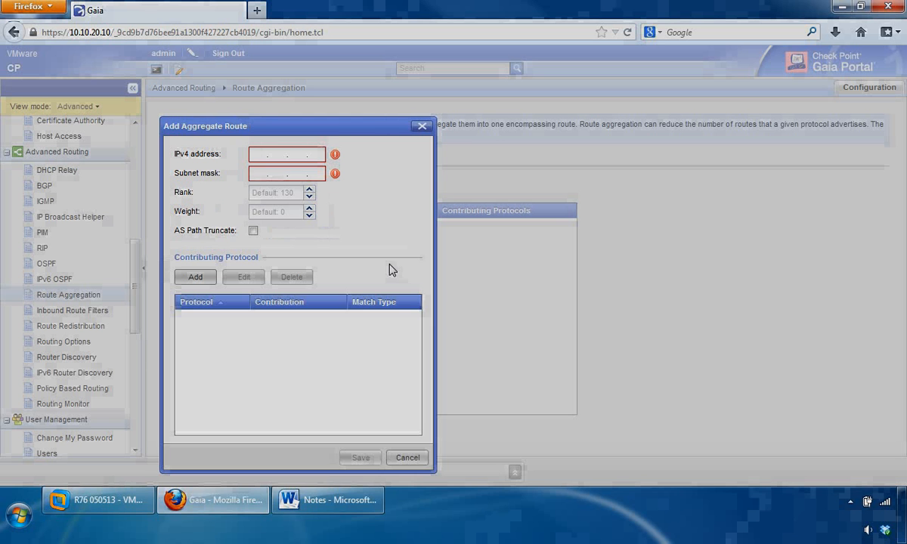
left_click(409, 458)
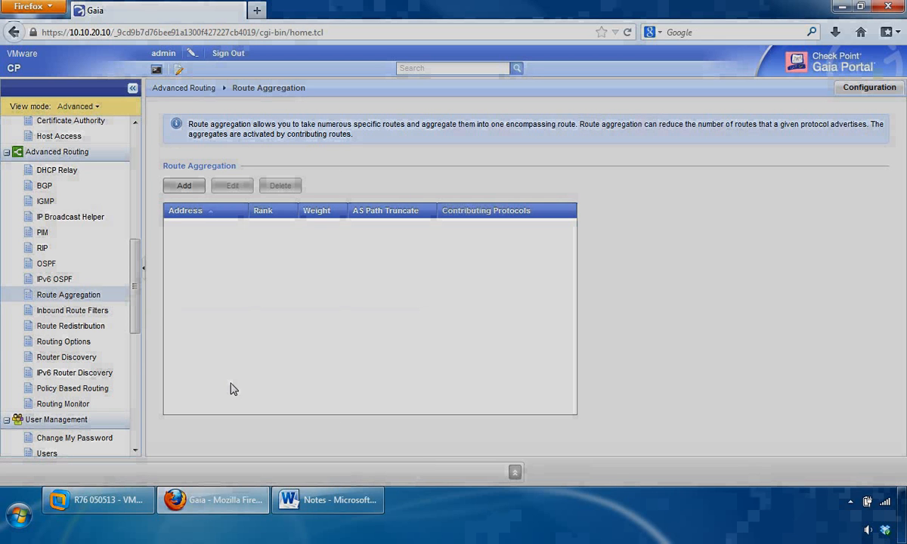
Open the Inbound Route Filters page and review the OSPFv2 and RIP all-routes filters, closing each without saving.
left_click(64, 316)
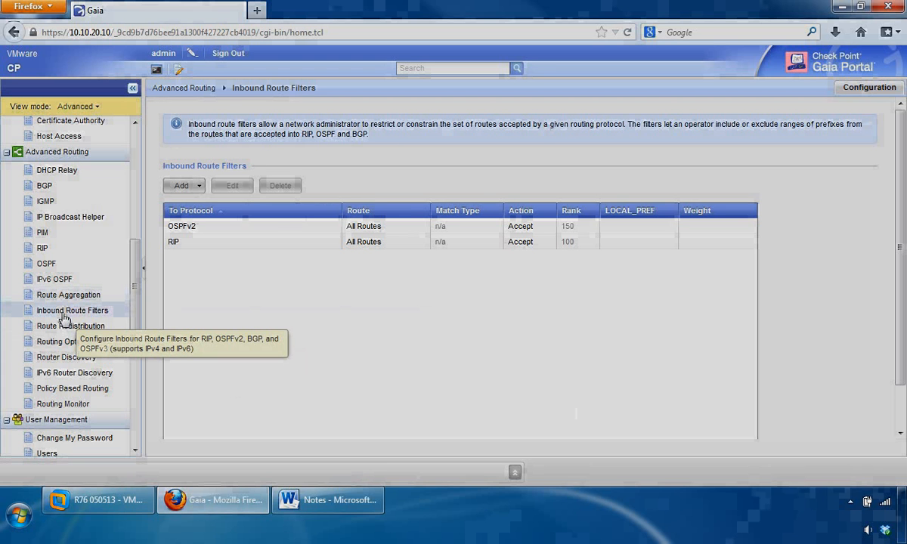
key("ctrl+l")
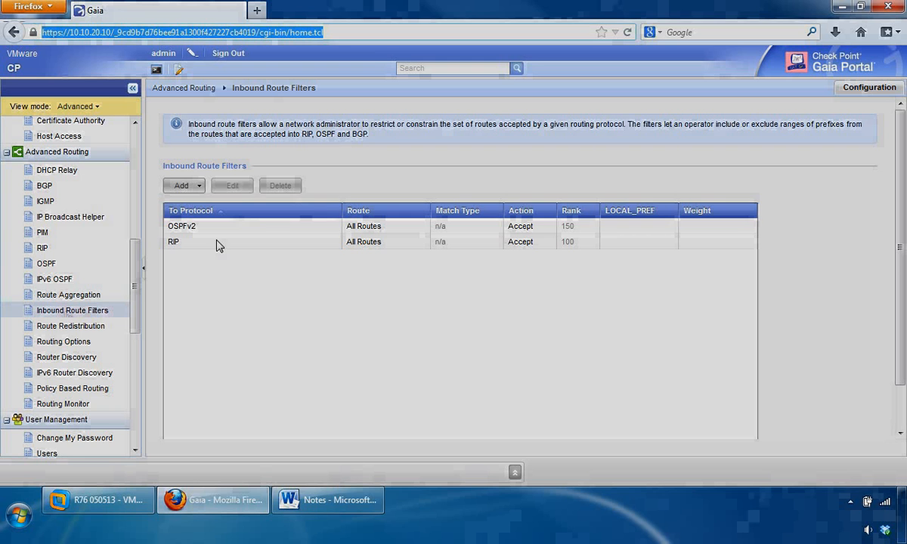
left_click(262, 229)
double_click(262, 227)
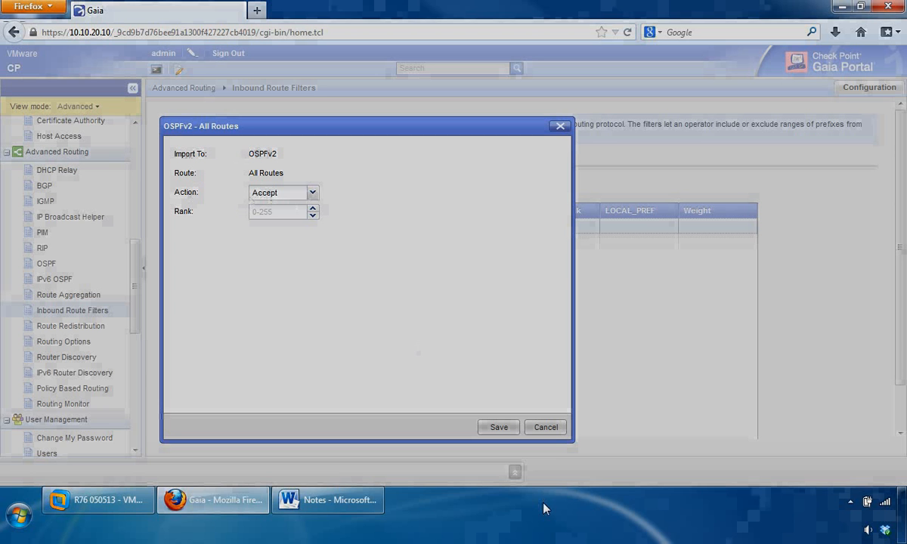
left_click(550, 429)
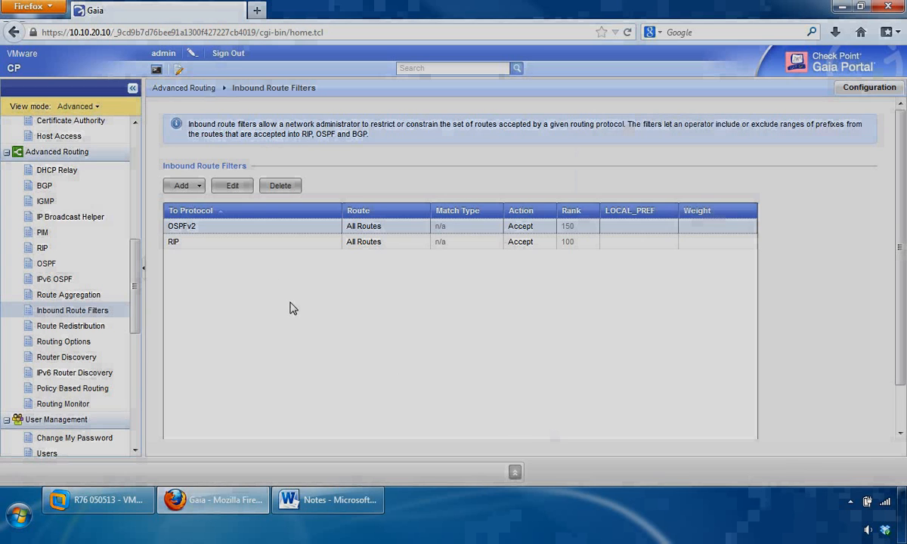
left_click(258, 246)
double_click(258, 246)
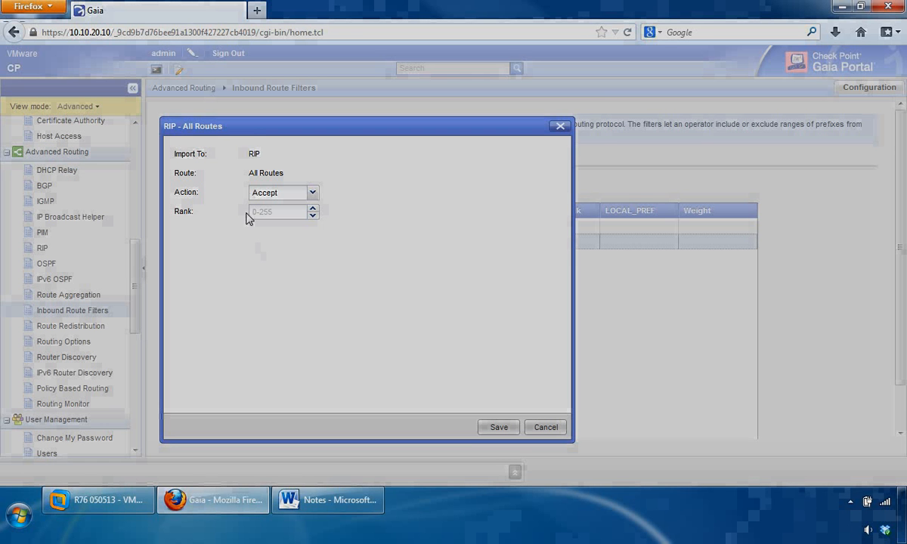
left_click(560, 127)
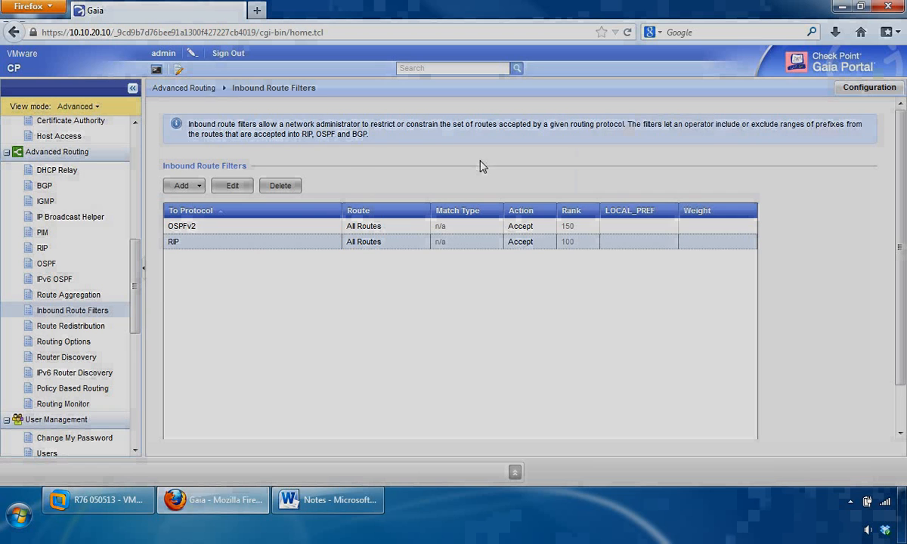
Review the inbound filter forms for BGP policies based on AS-Path and on AS, cancelling both without saving.
left_click(200, 189)
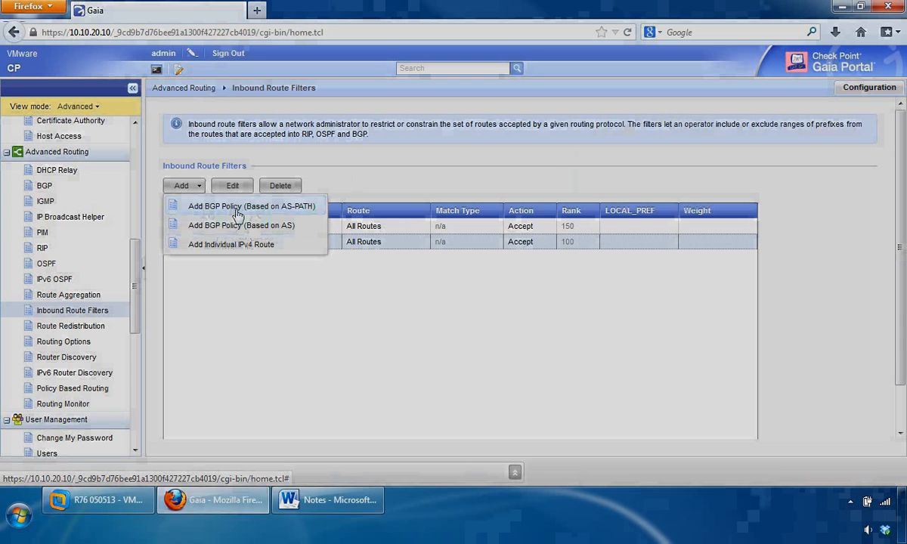
left_click(231, 212)
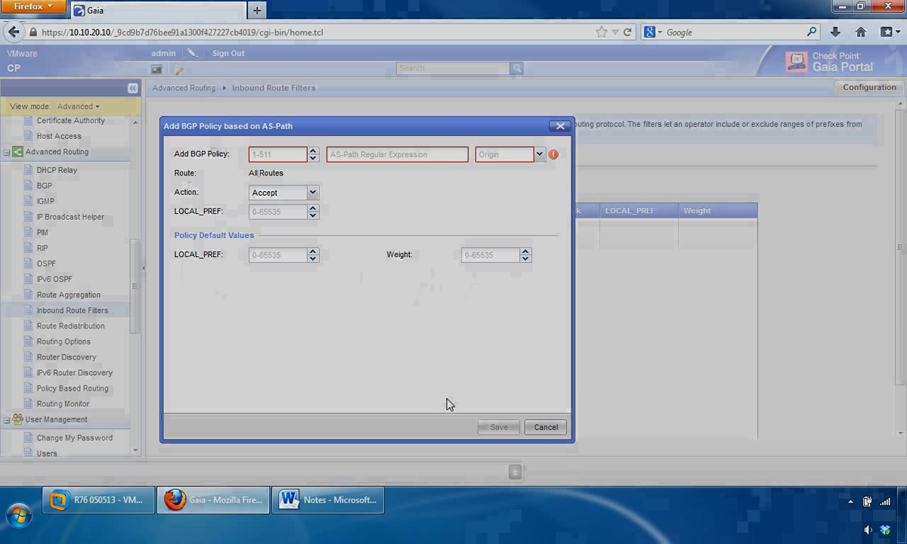
left_click(546, 428)
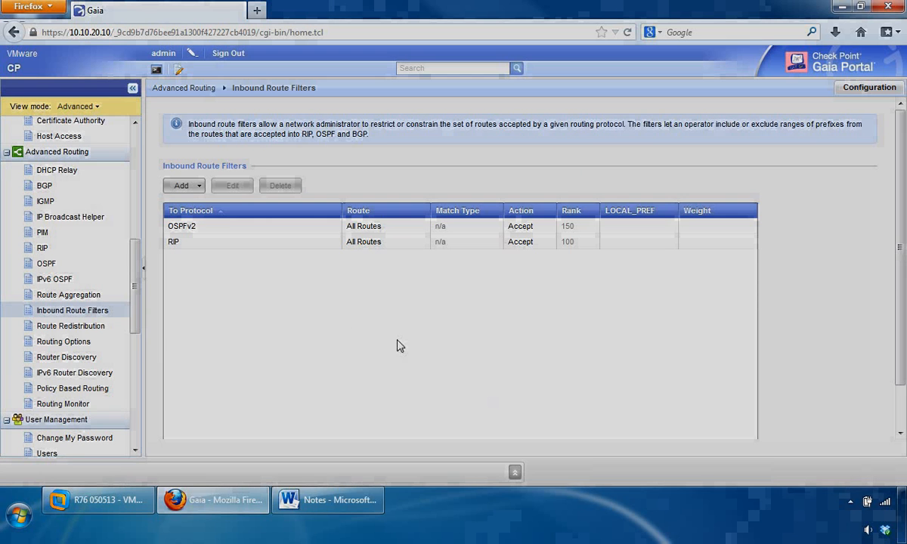
left_click(197, 187)
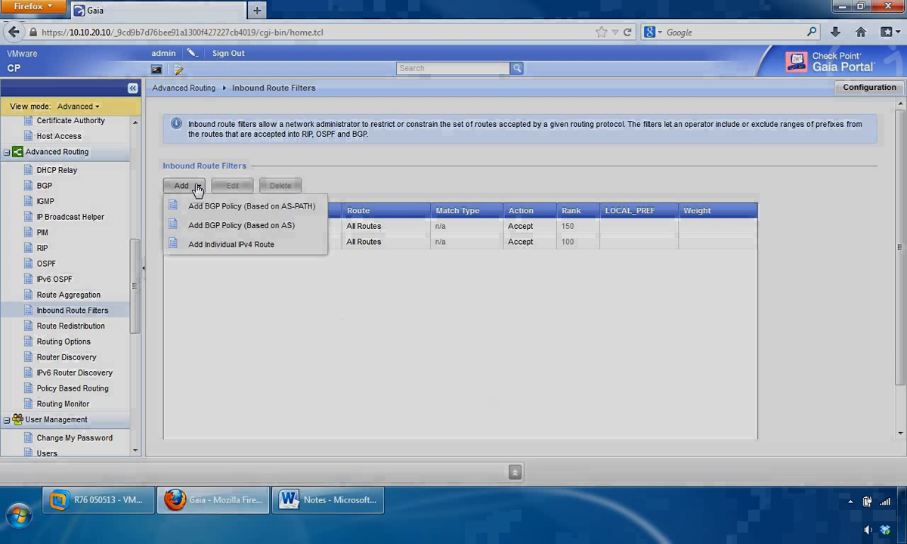
left_click(251, 233)
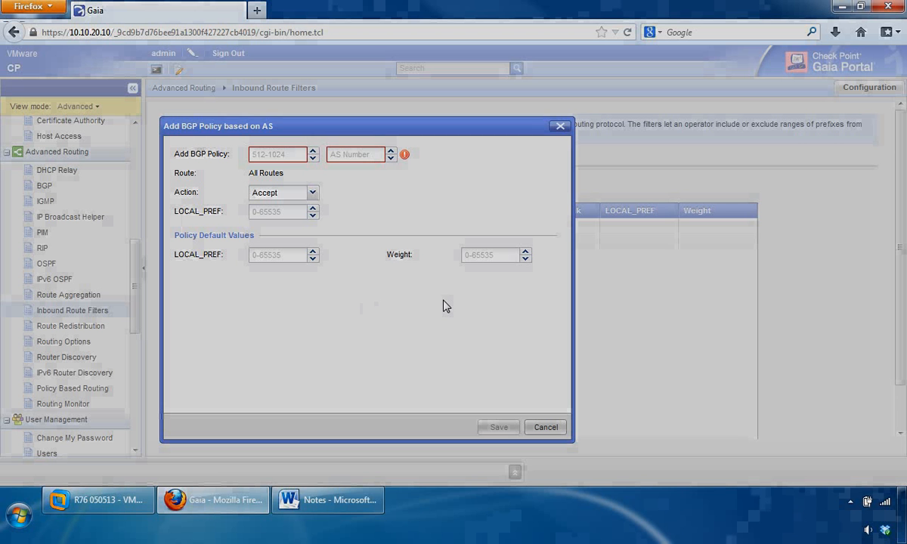
left_click(544, 428)
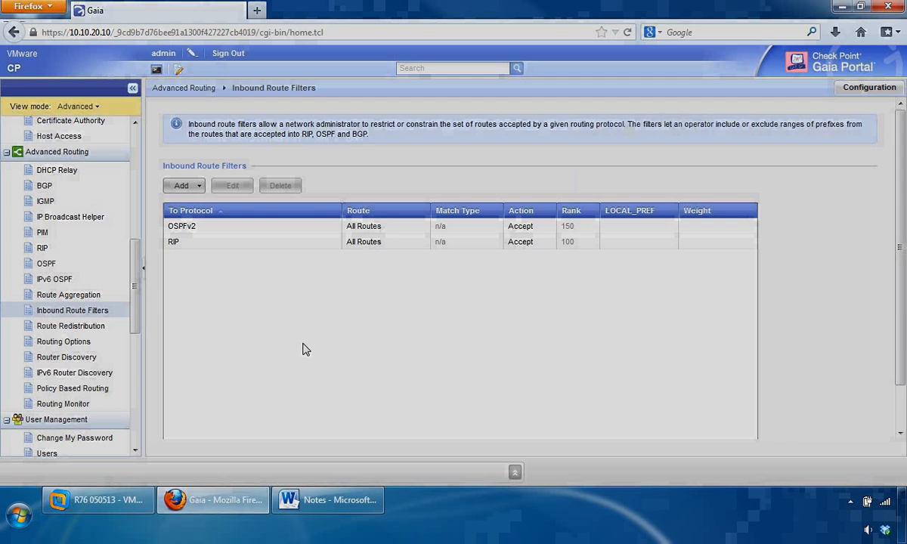
Start an individual IPv4 route filter, view its import protocol and action choices, and cancel the form without saving.
left_click(196, 189)
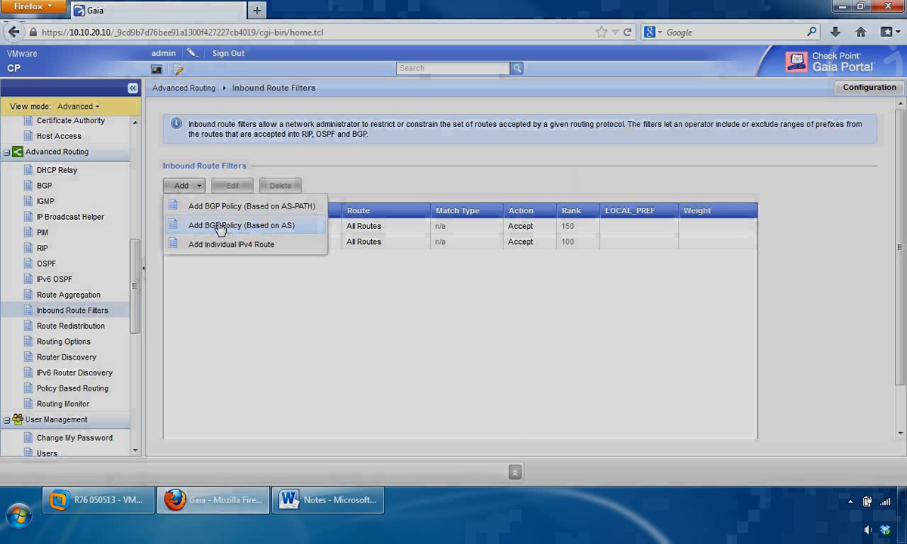
left_click(249, 254)
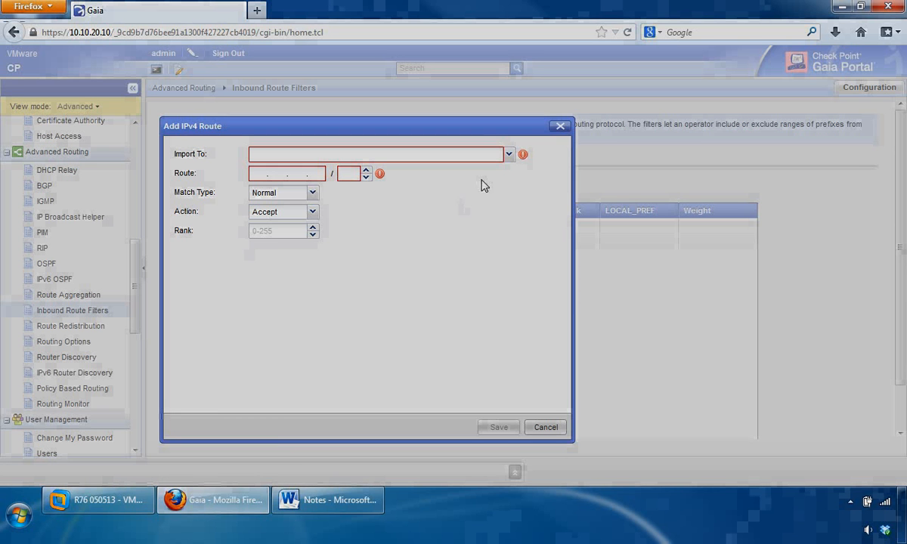
left_click(511, 155)
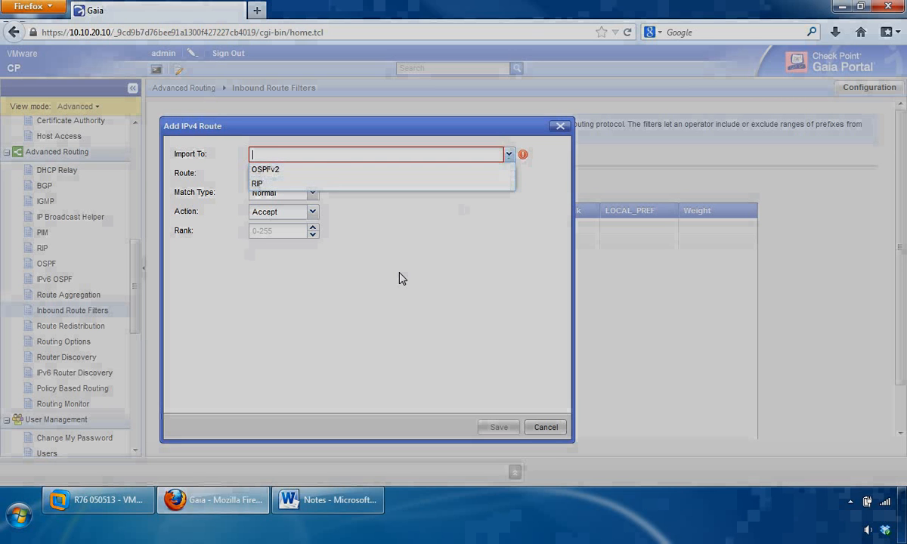
left_click(374, 255)
left_click_drag(293, 246, 212, 180)
left_click(190, 210)
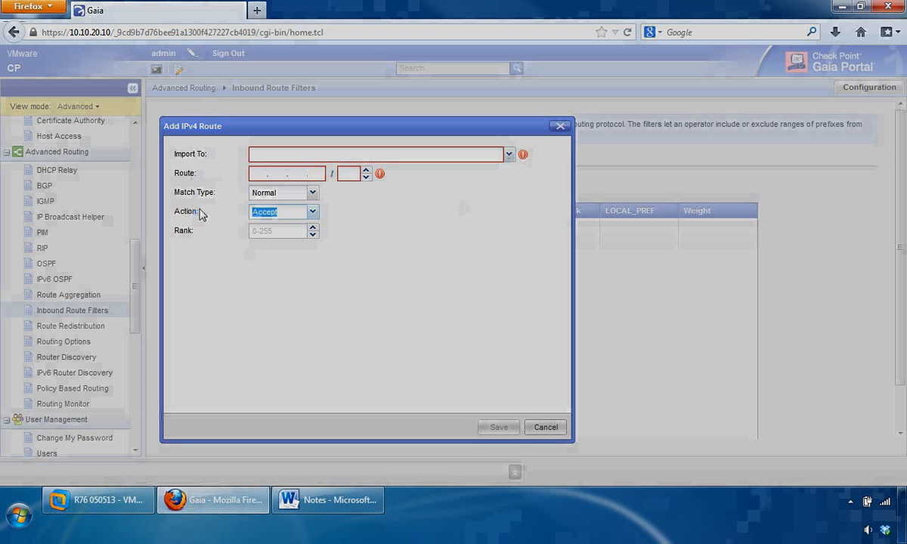
left_click(313, 196)
left_click(314, 197)
left_click(314, 199)
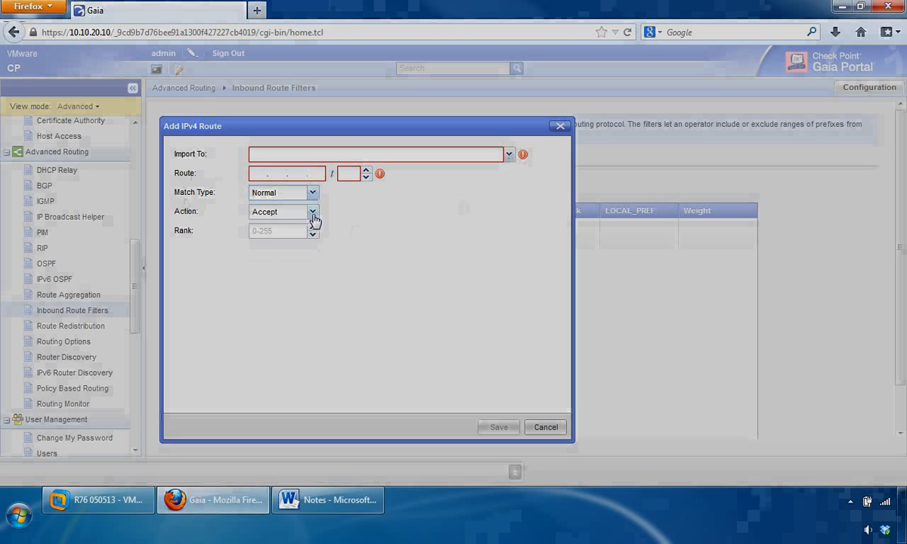
left_click(313, 214)
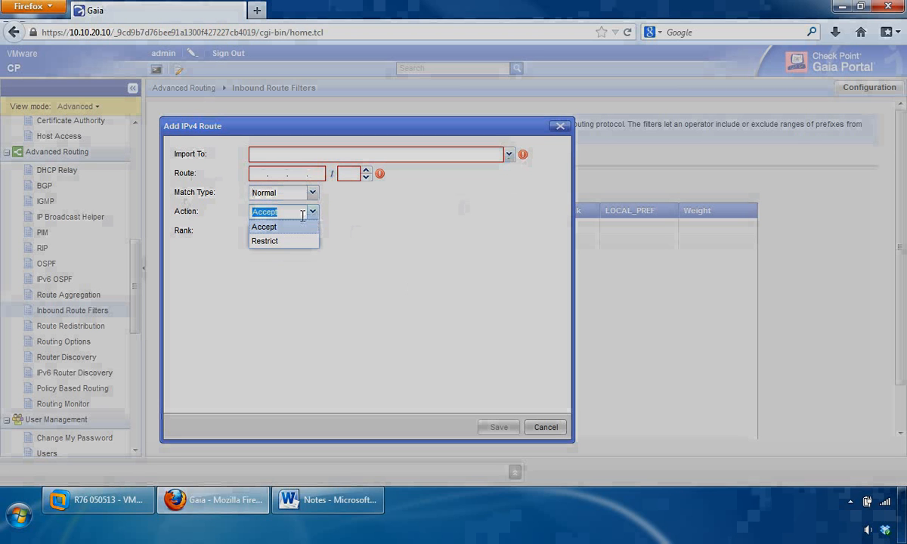
left_click(254, 273)
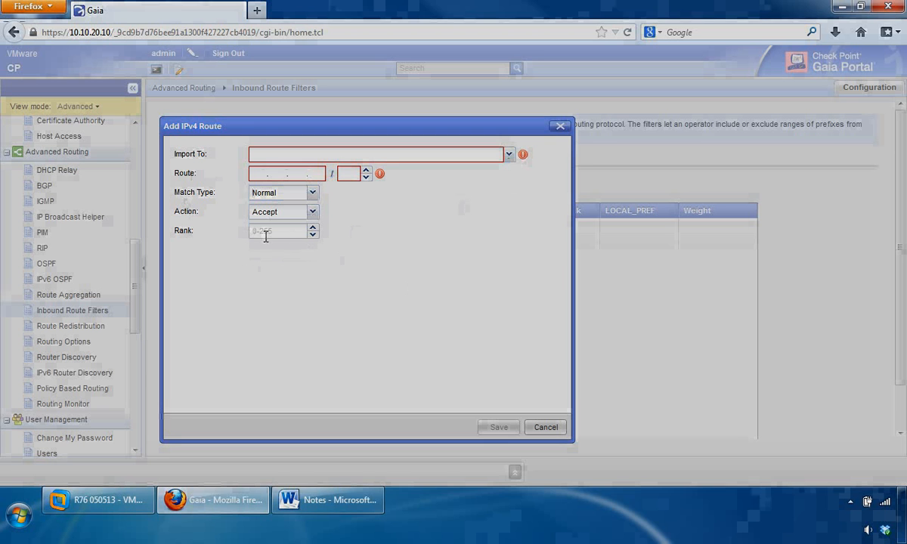
left_click(546, 428)
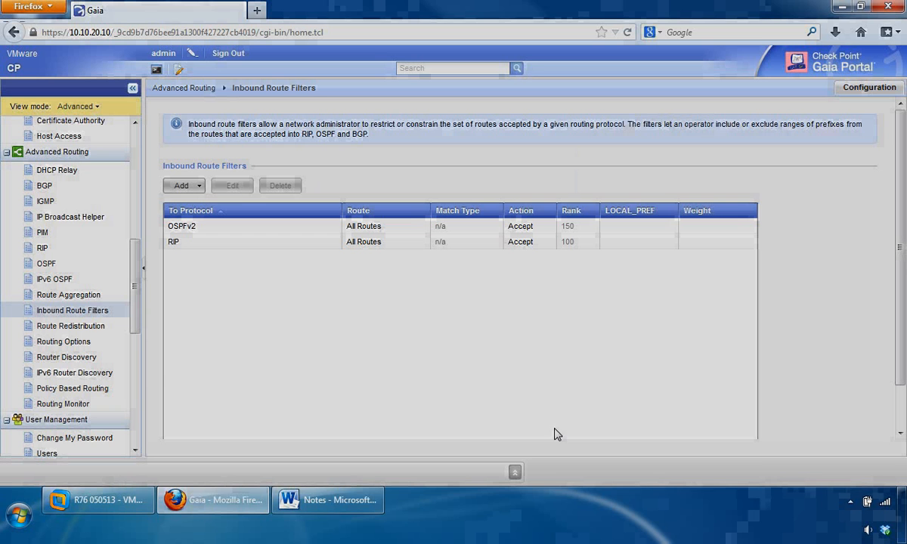
Open the Route Redistribution page and view the sources that routes can be redistributed from.
left_click(60, 325)
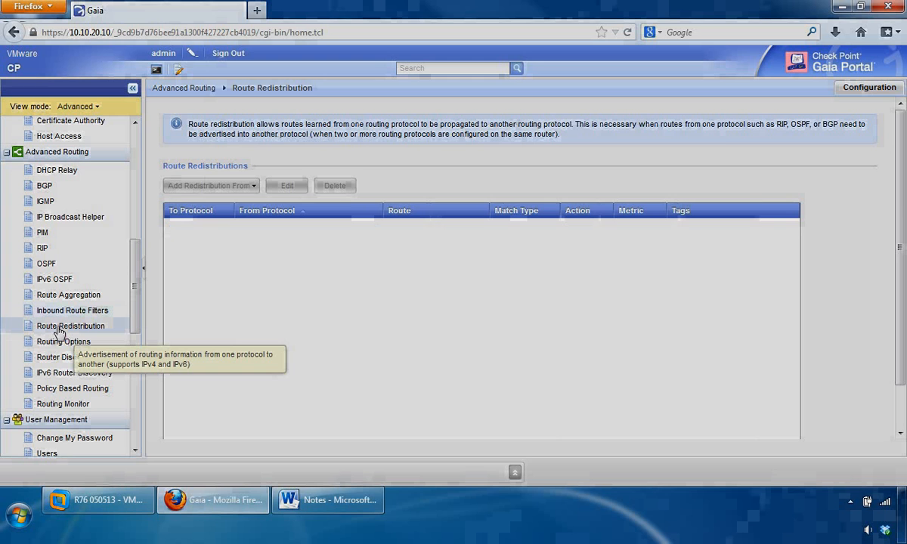
key("ctrl+l")
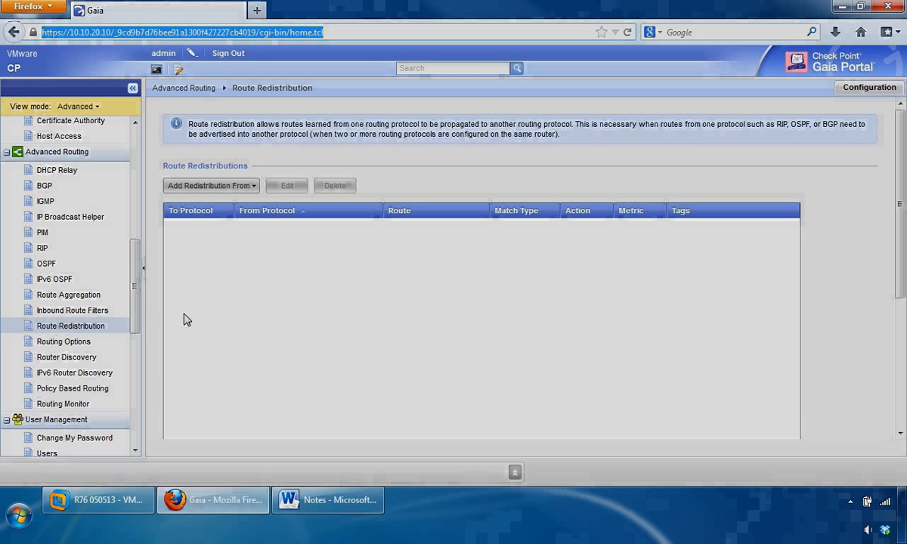
left_click(228, 188)
left_click(228, 186)
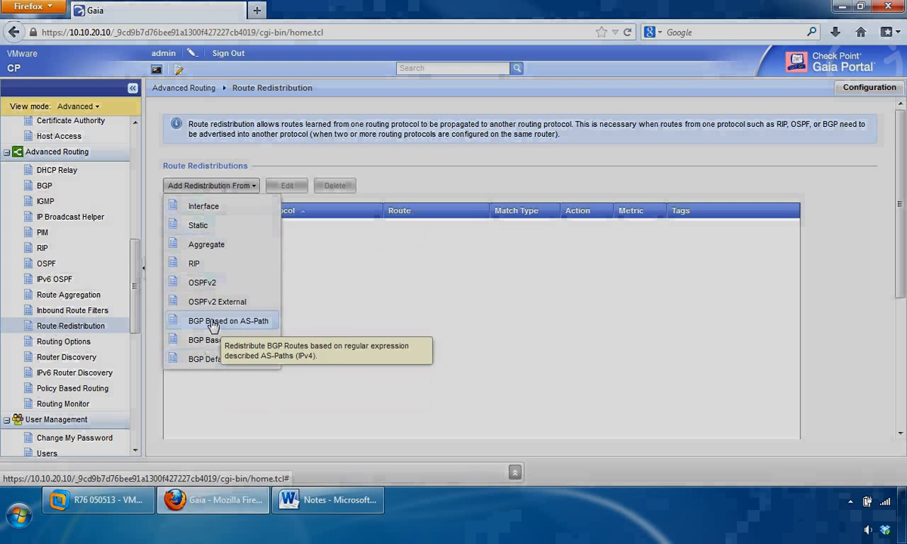
Start a redistribution from Static, view its target protocol and static route choices, and cancel the form without saving.
left_click(199, 225)
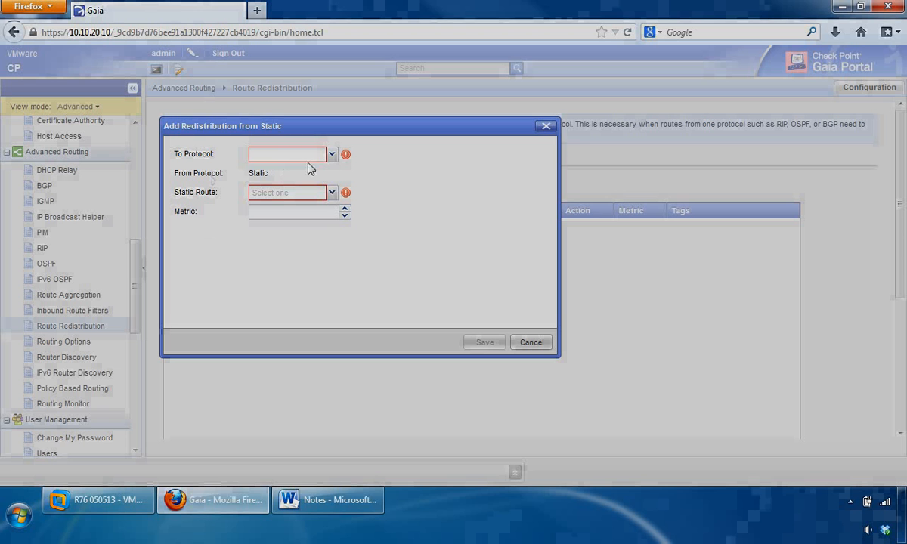
left_click(334, 159)
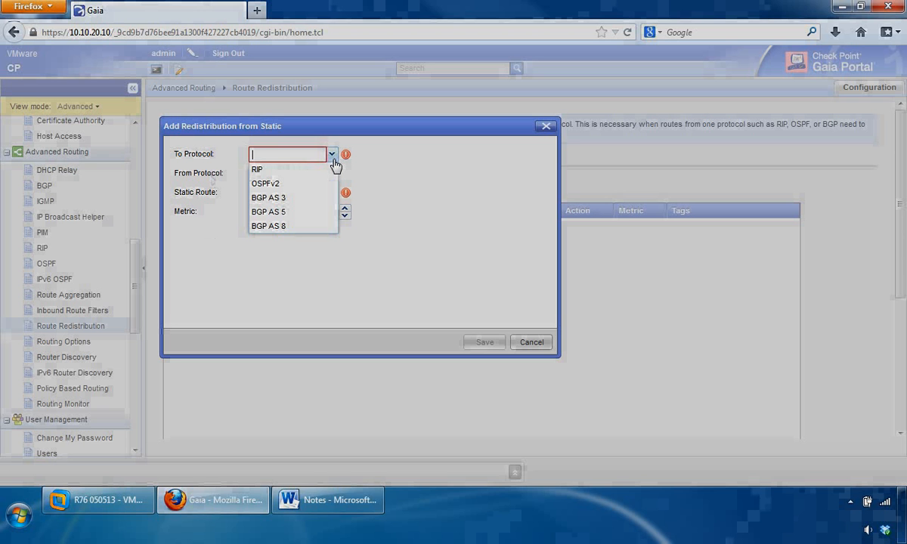
left_click(334, 159)
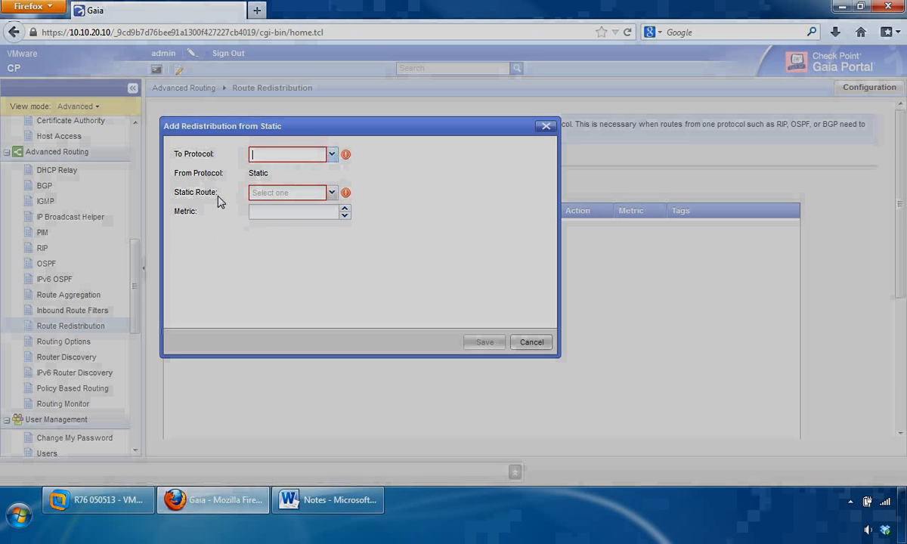
left_click(331, 194)
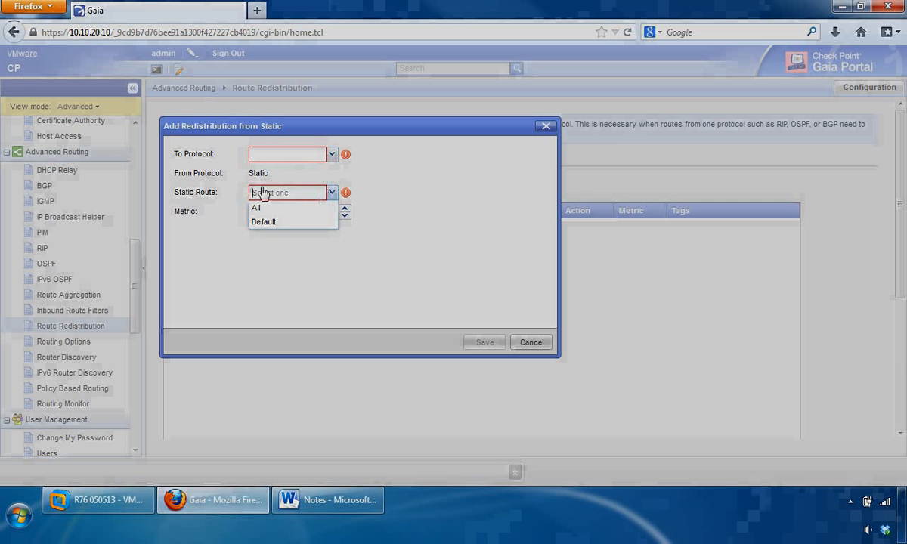
left_click(208, 206)
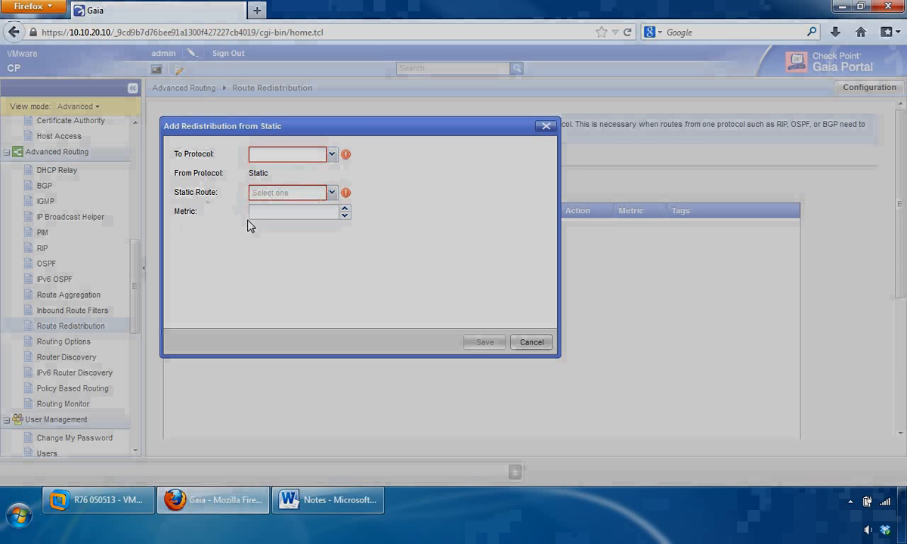
left_click(519, 342)
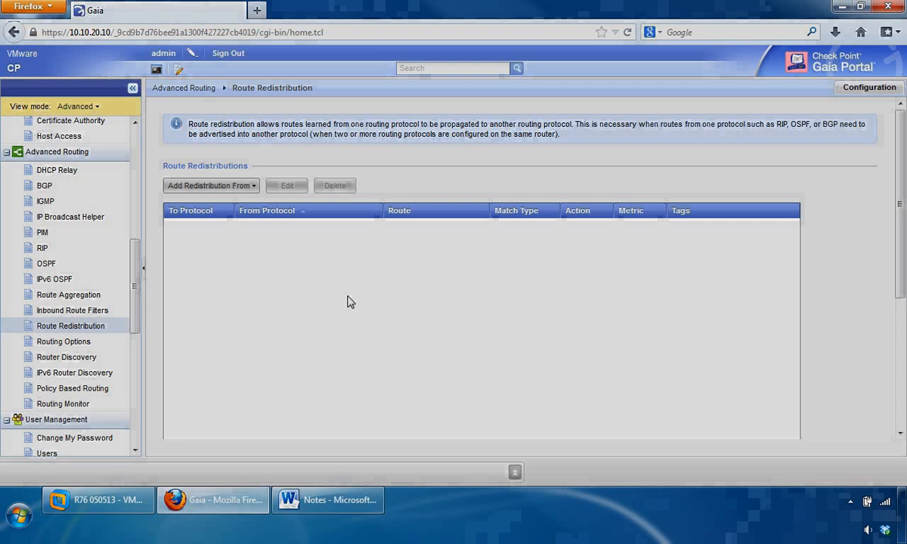
Start a redistribution from OSPFv2, view its target protocol and match type choices, and cancel the form without saving.
left_click(236, 190)
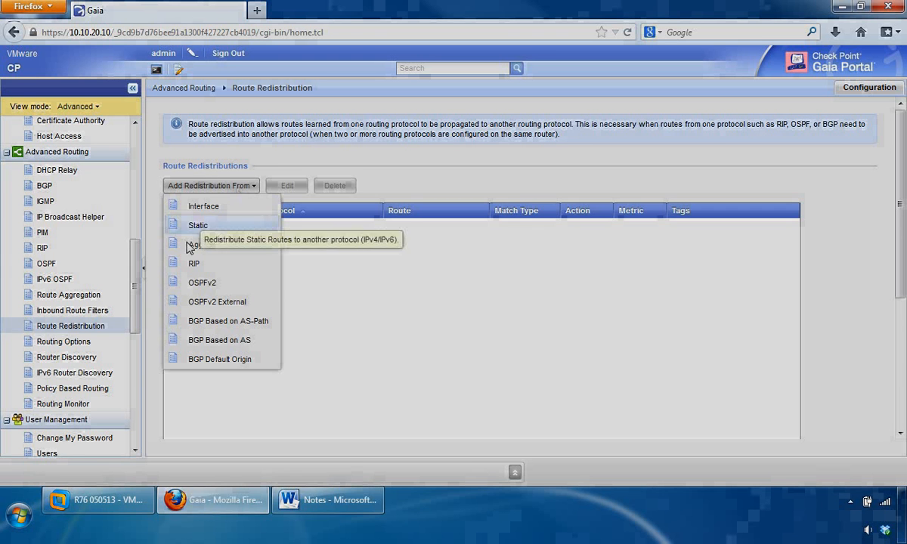
left_click(200, 284)
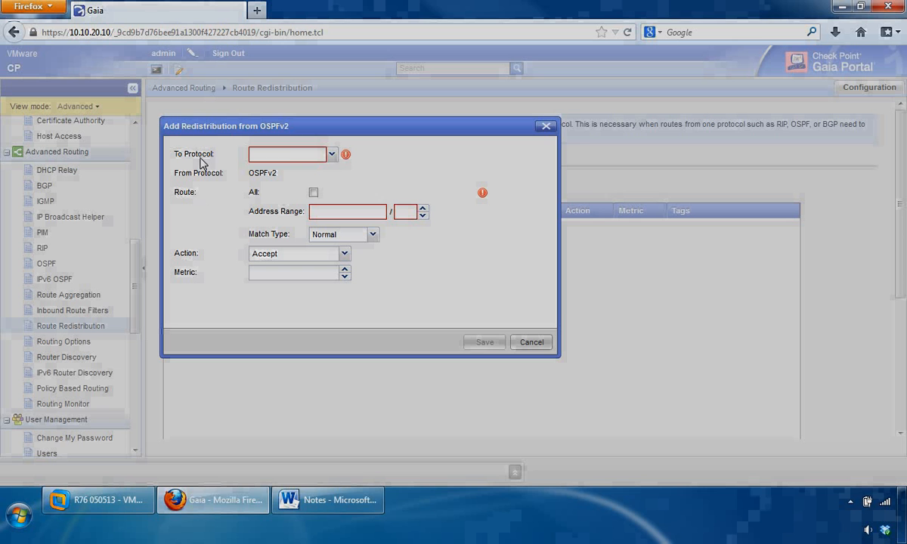
left_click(332, 155)
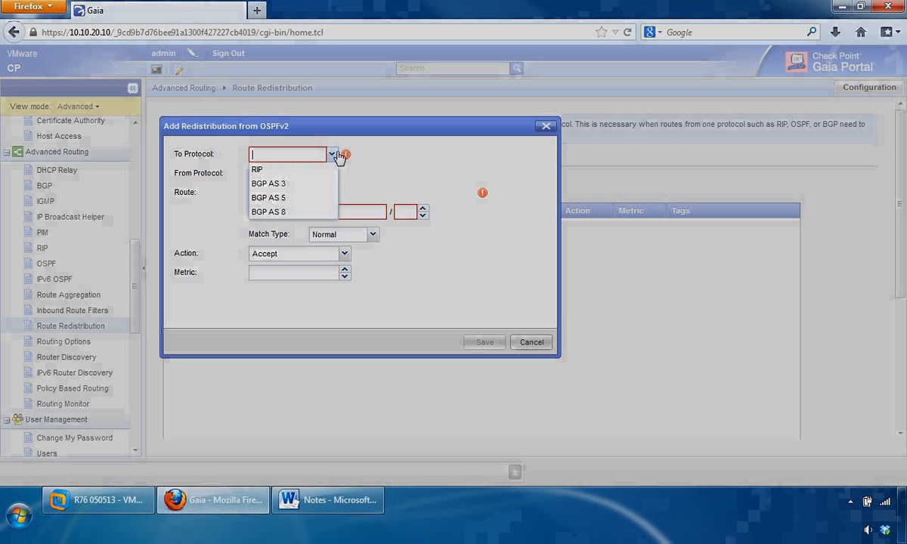
left_click(333, 155)
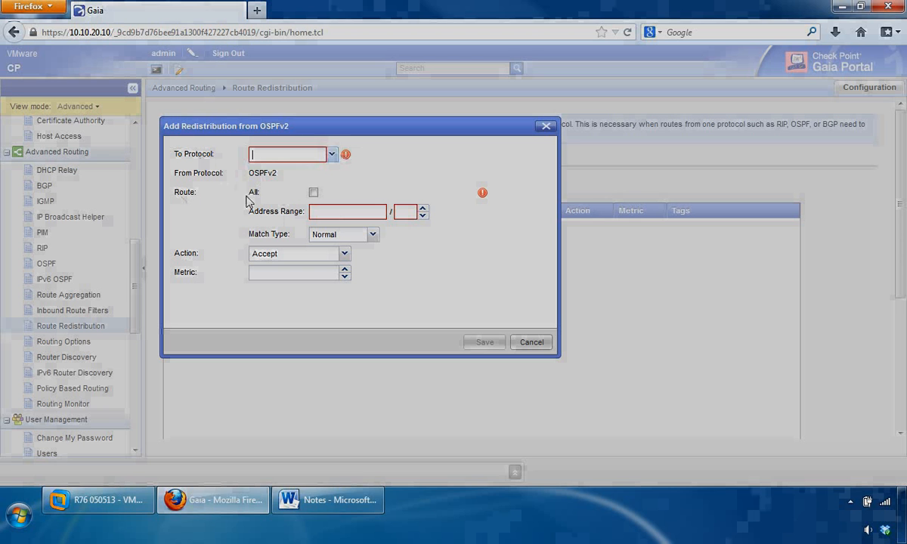
left_click(372, 236)
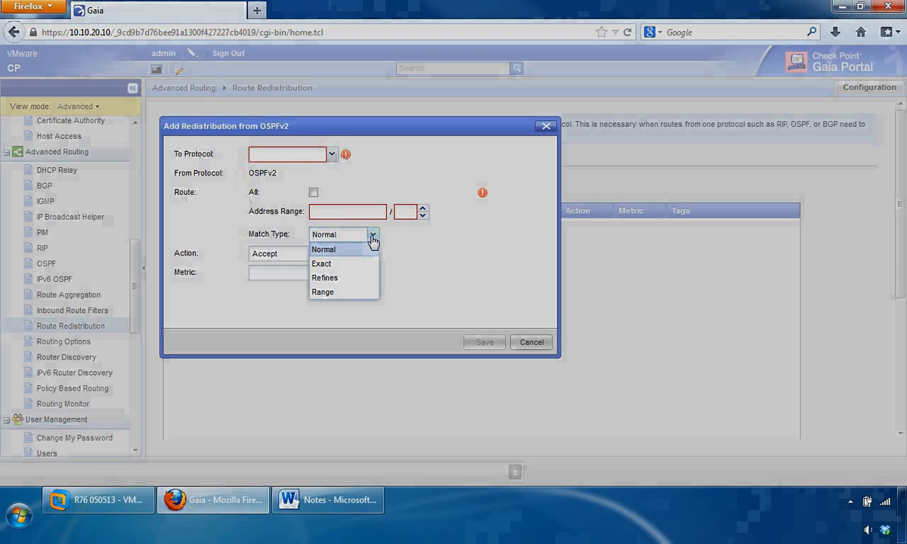
left_click(372, 236)
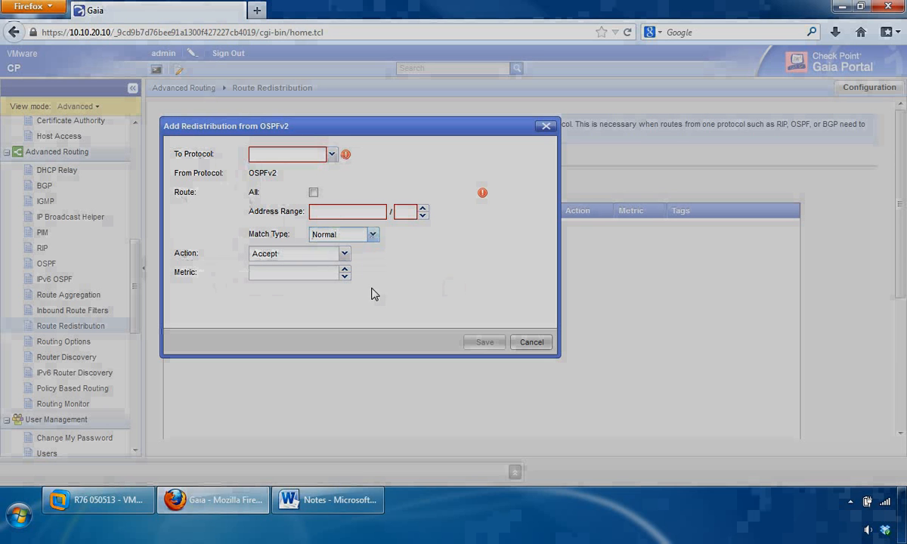
left_click(522, 343)
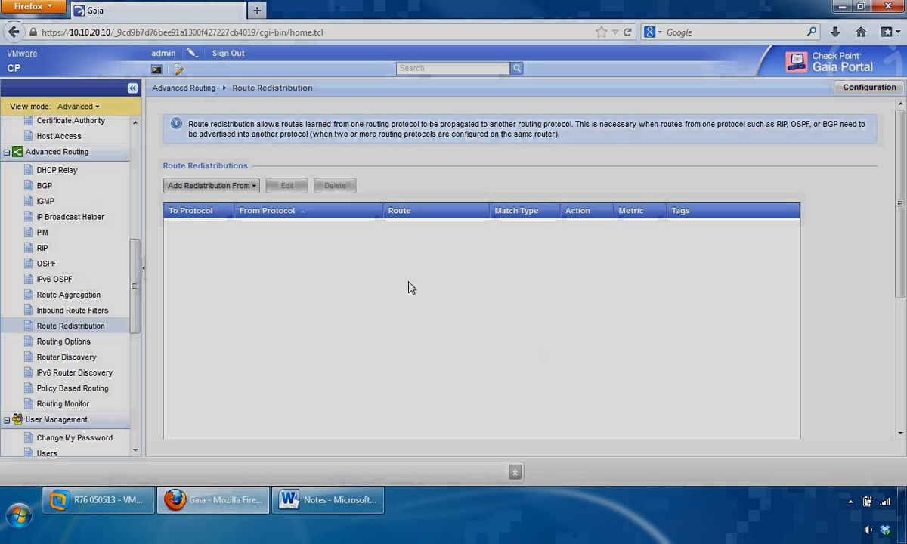
View the redistribution form for BGP Based on AS-Path and cancel it without saving.
left_click(255, 188)
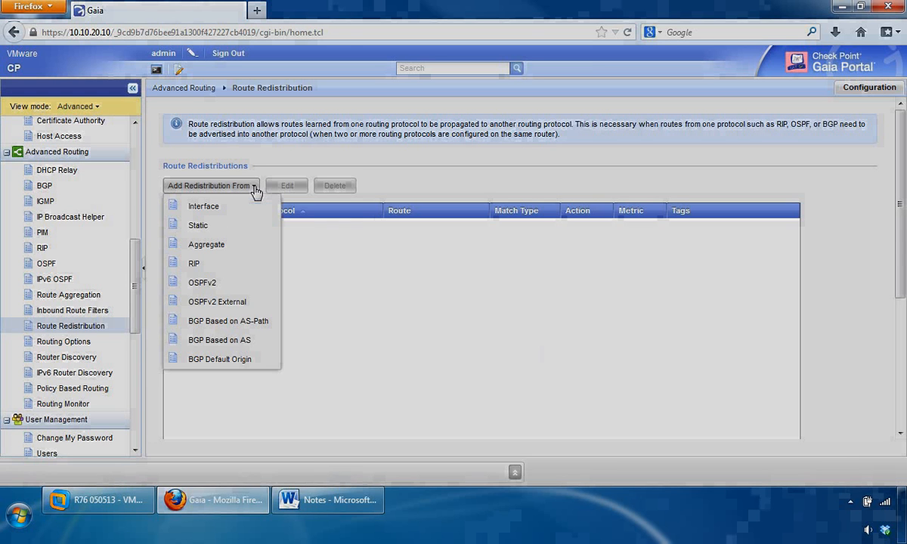
left_click(215, 325)
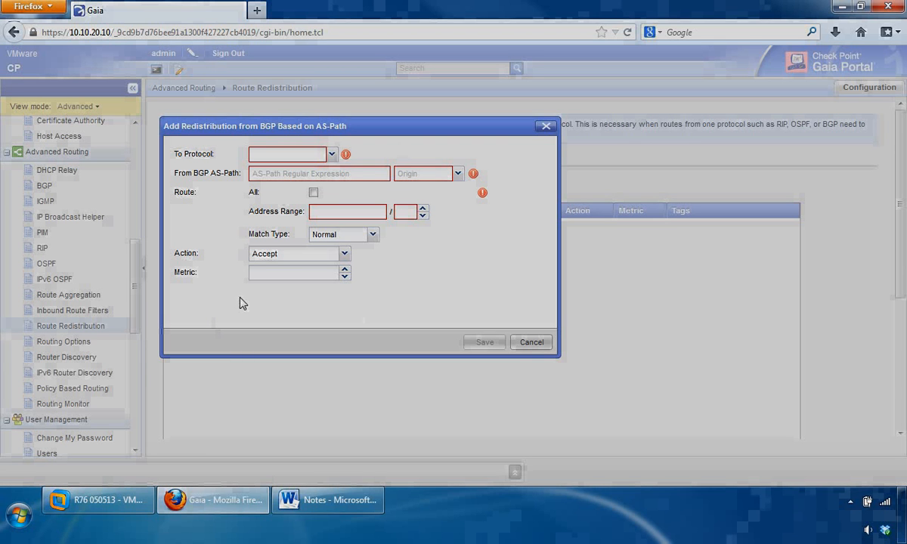
left_click_drag(452, 322, 537, 347)
left_click(532, 344)
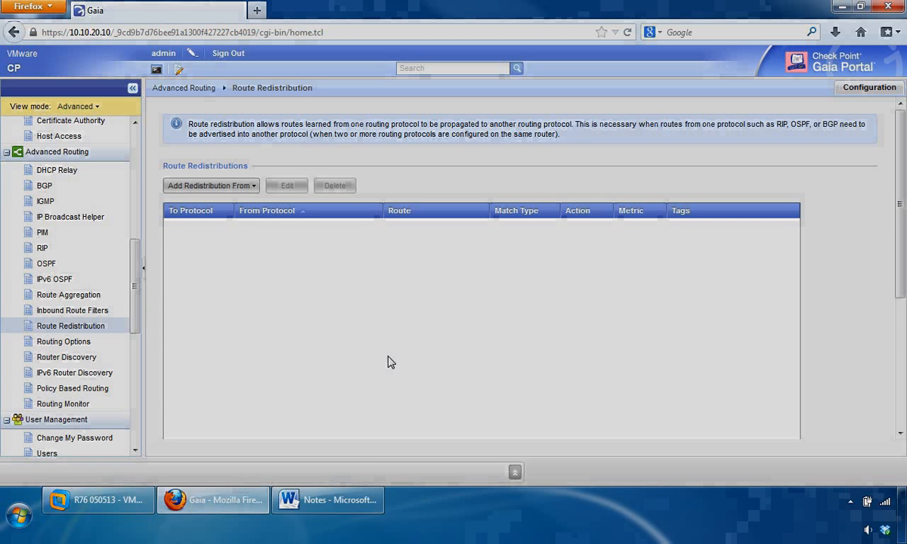
Open the Routing Options page and filter the visible trace option tables to BGP.
left_click(64, 344)
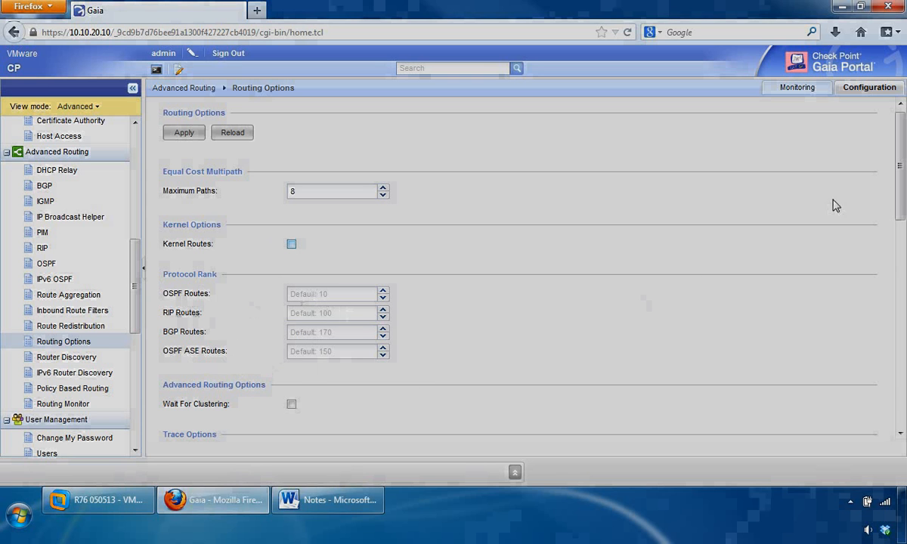
left_click_drag(900, 165, 900, 256)
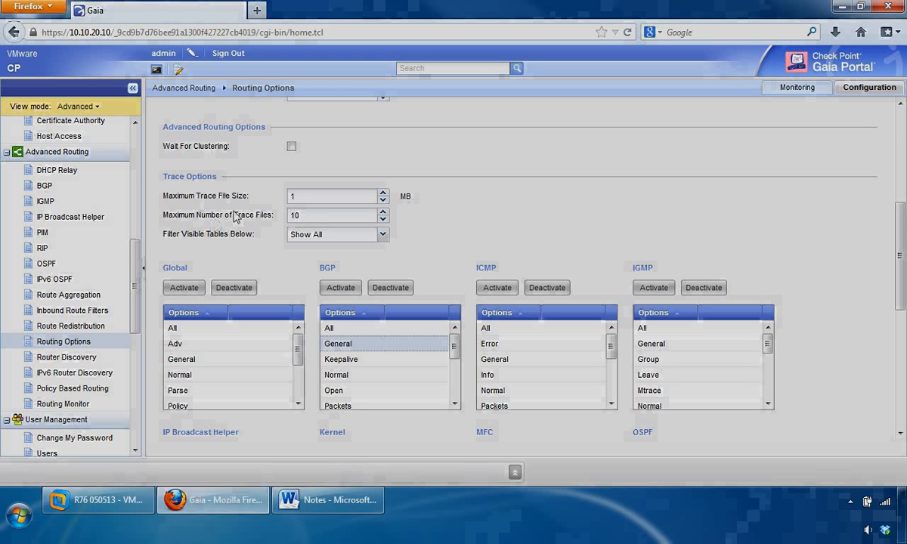
left_click(383, 237)
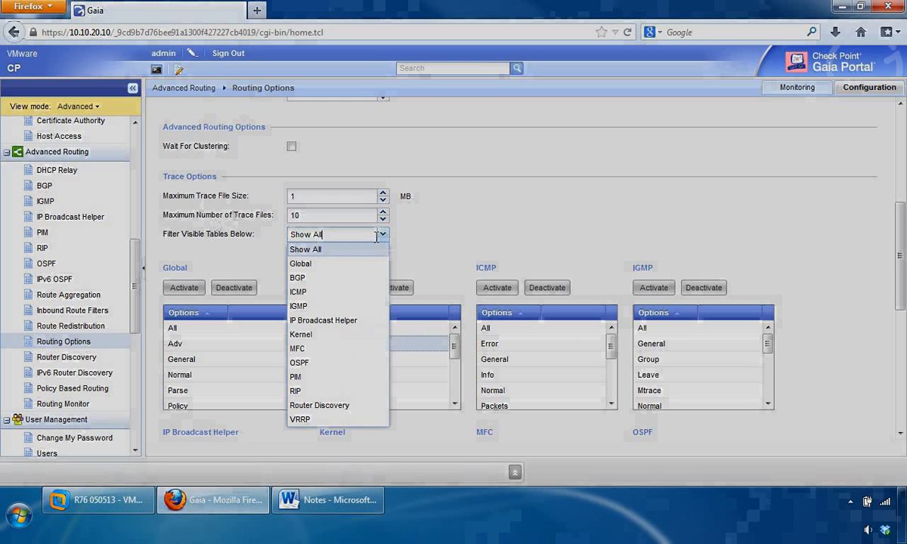
left_click(312, 285)
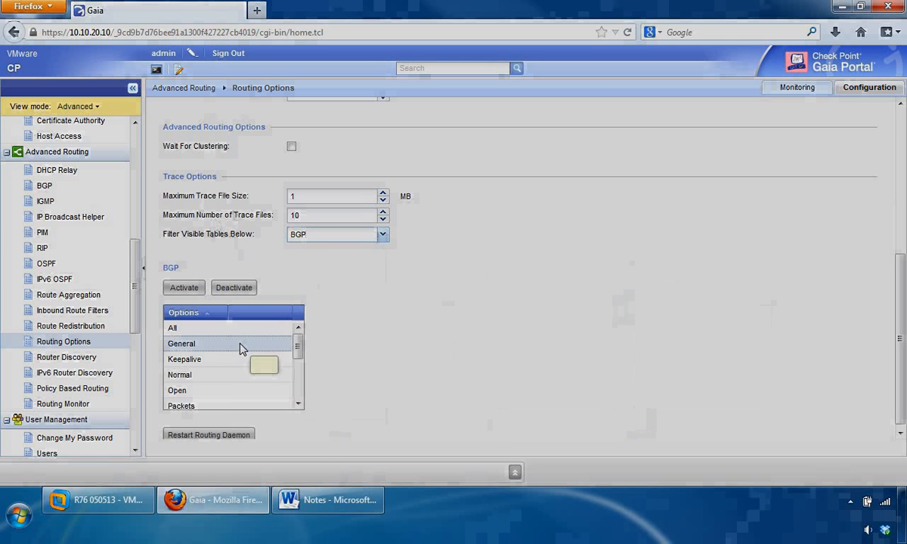
Enable the Keepalive trace option for BGP and switch it back off.
mouse_move(299, 347)
left_mouse_down()
mouse_move(298, 386)
mouse_move(297, 342)
left_mouse_up()
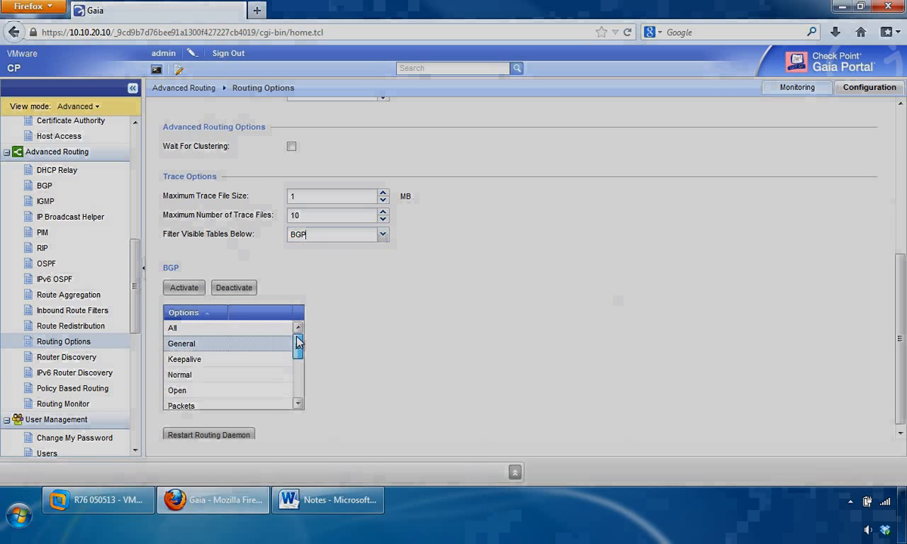
left_click(242, 361)
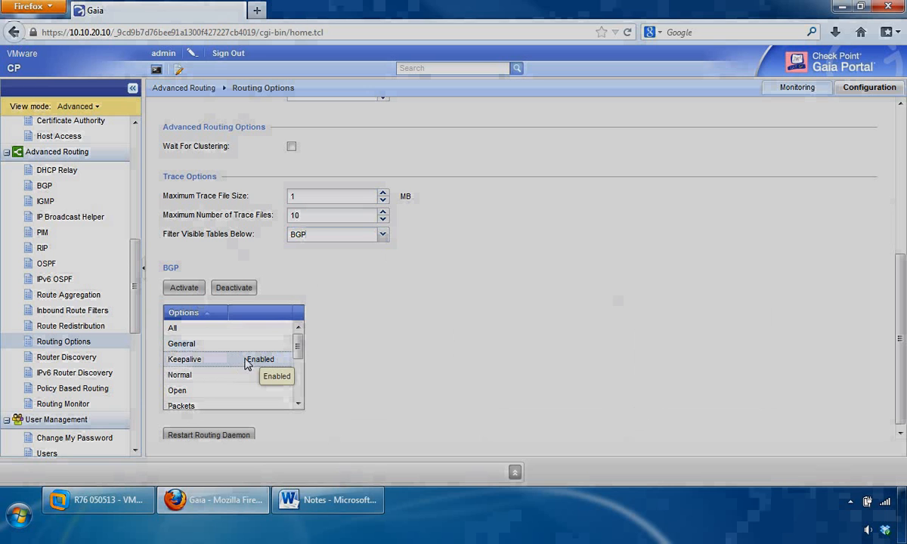
left_click(246, 361)
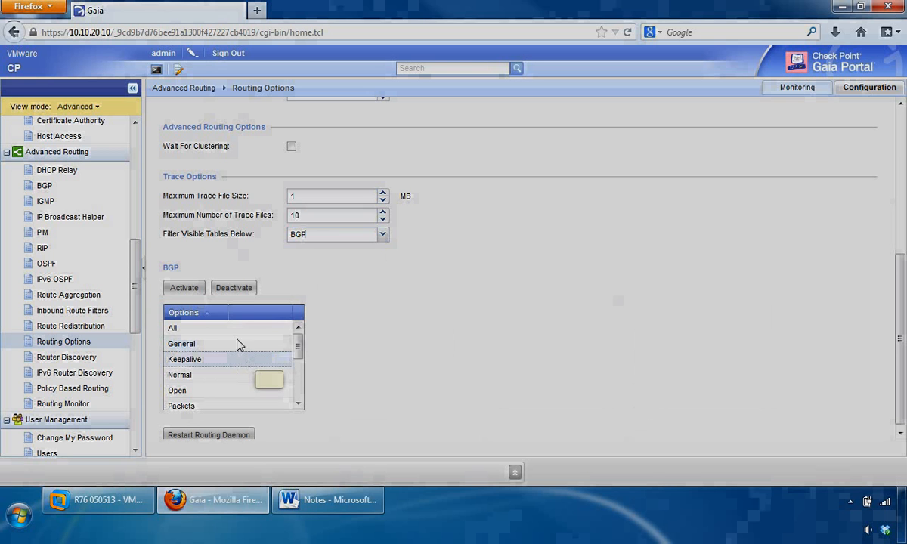
Set the trace table filter back to Show All and look through the trace tables of every protocol.
left_click(382, 236)
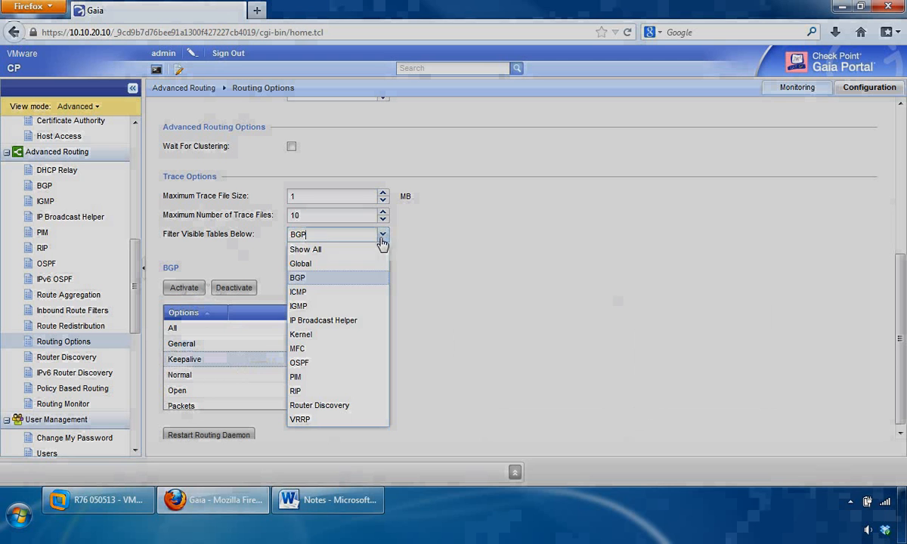
left_click(335, 254)
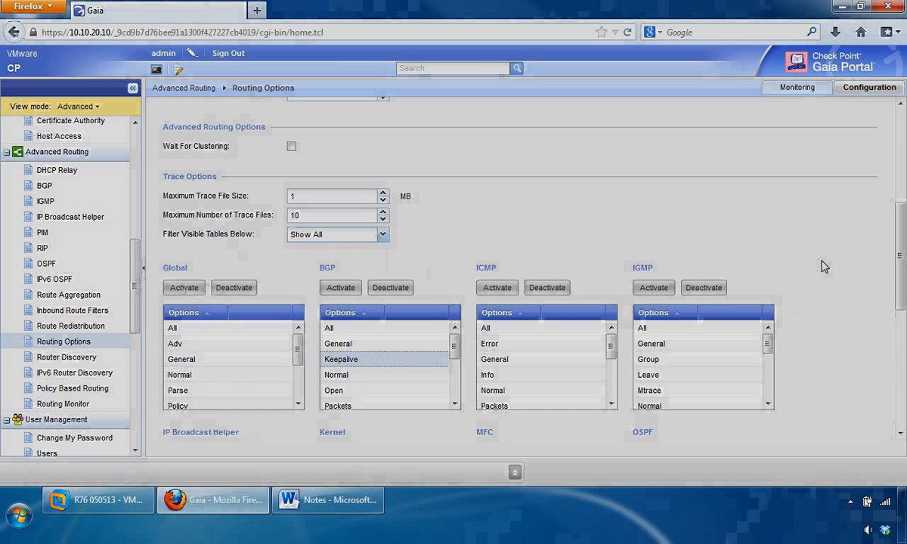
left_click_drag(899, 249, 902, 394)
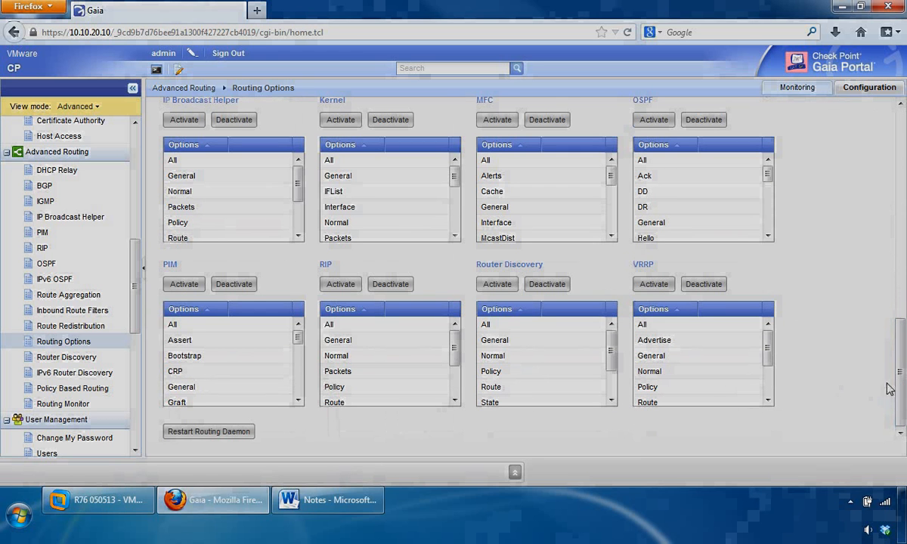
left_click_drag(900, 387, 900, 177)
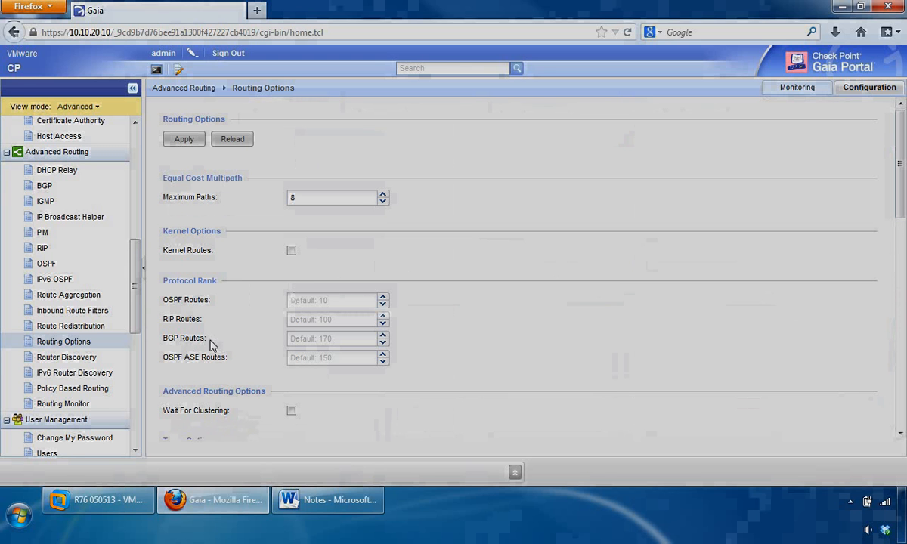
Open the Router Discovery page and start adding an interface with eth0 selected.
left_click(58, 359)
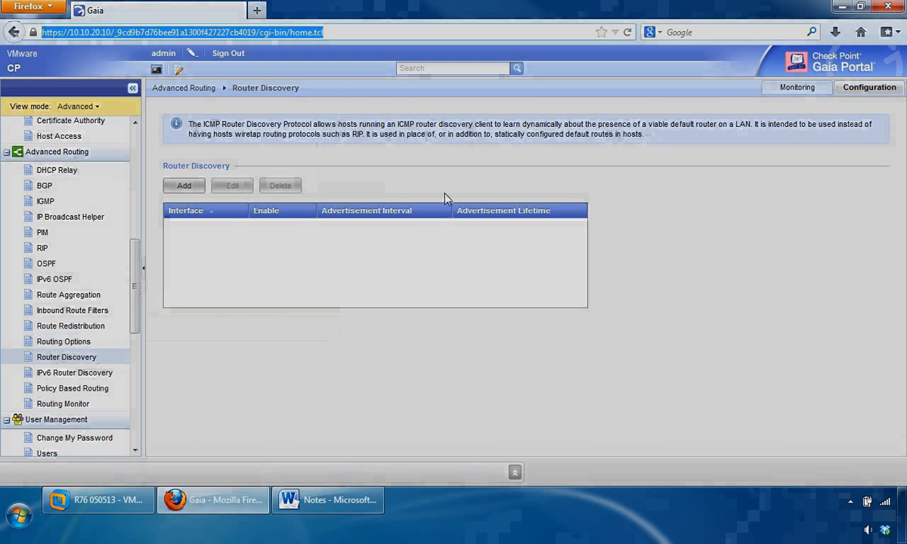
left_click(183, 187)
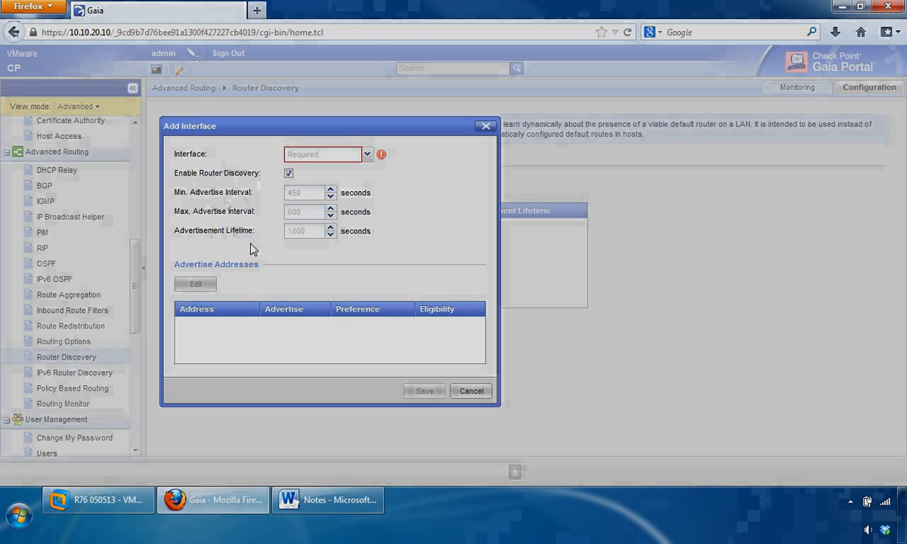
left_click(365, 159)
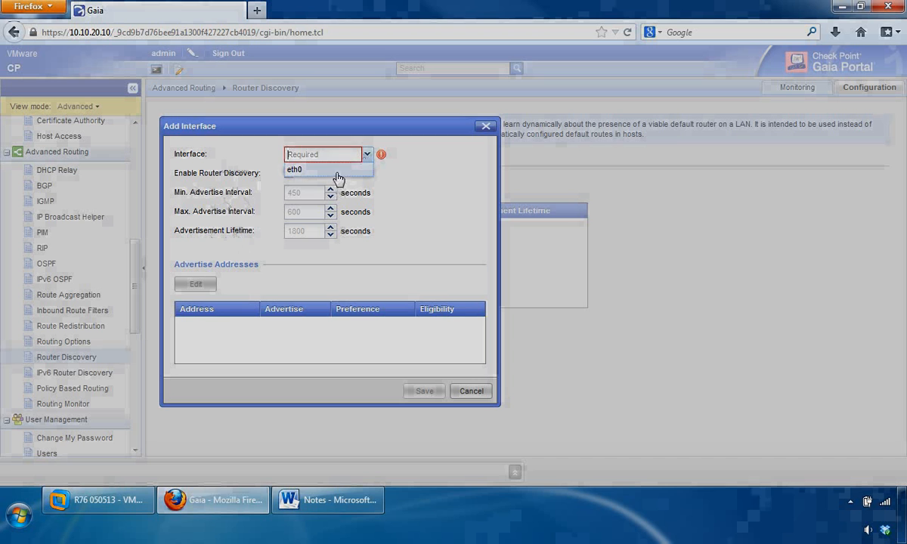
left_click(349, 174)
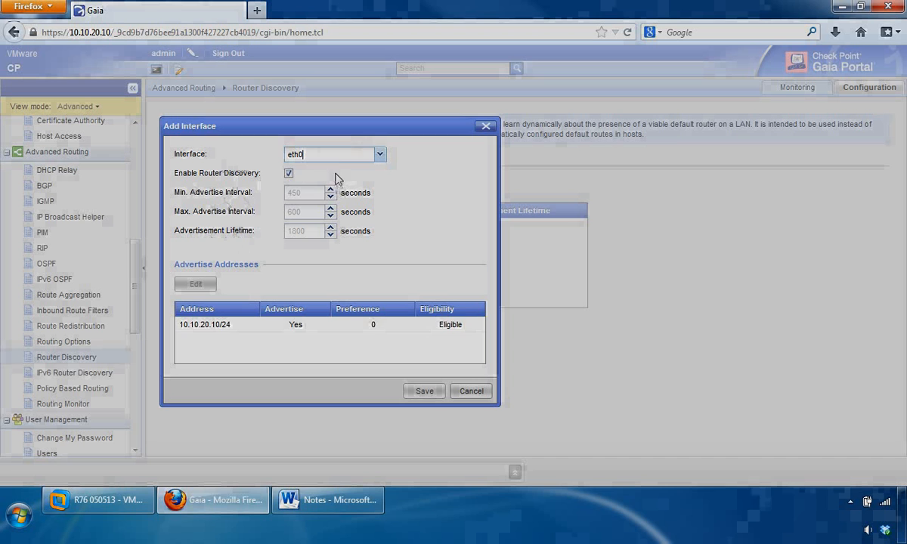
View the edit form for the advertised address 10.10.20.10/24, and cancel both it and the interface form without saving.
left_click(274, 325)
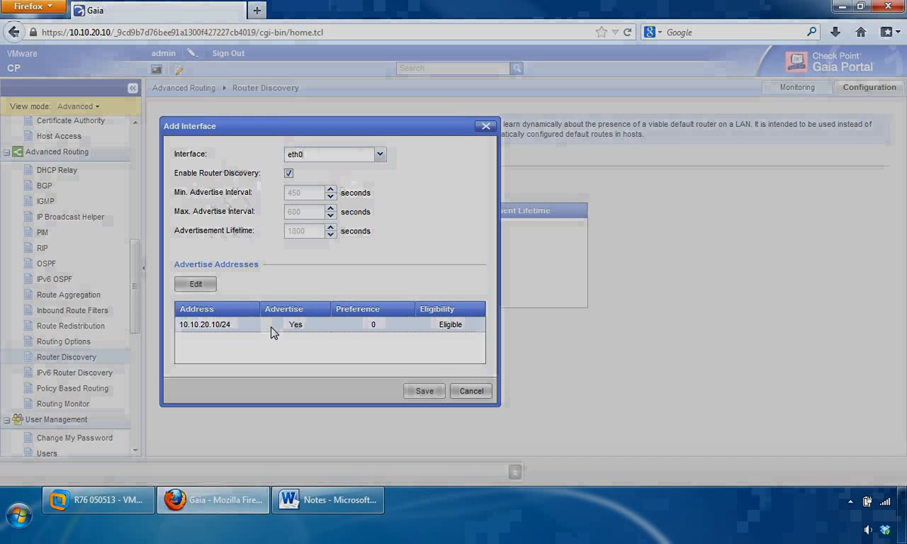
left_click(198, 285)
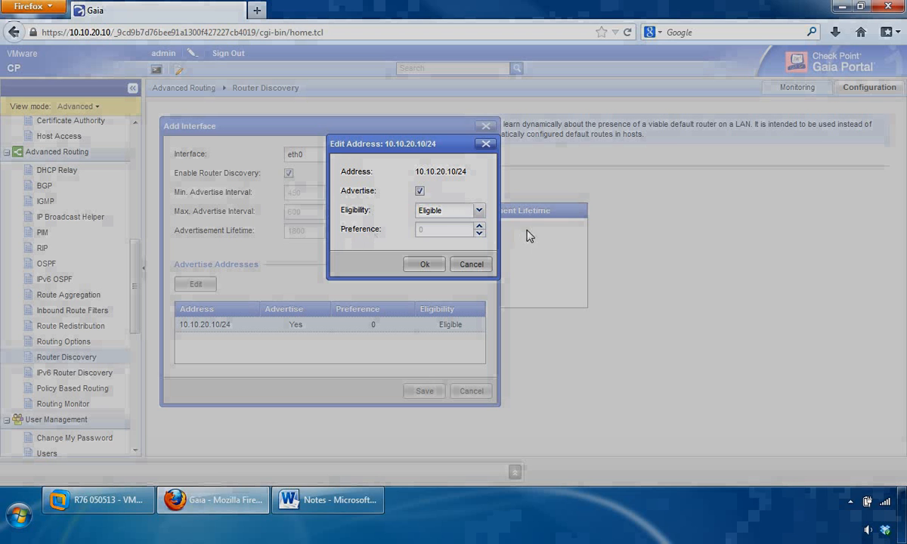
left_click(472, 266)
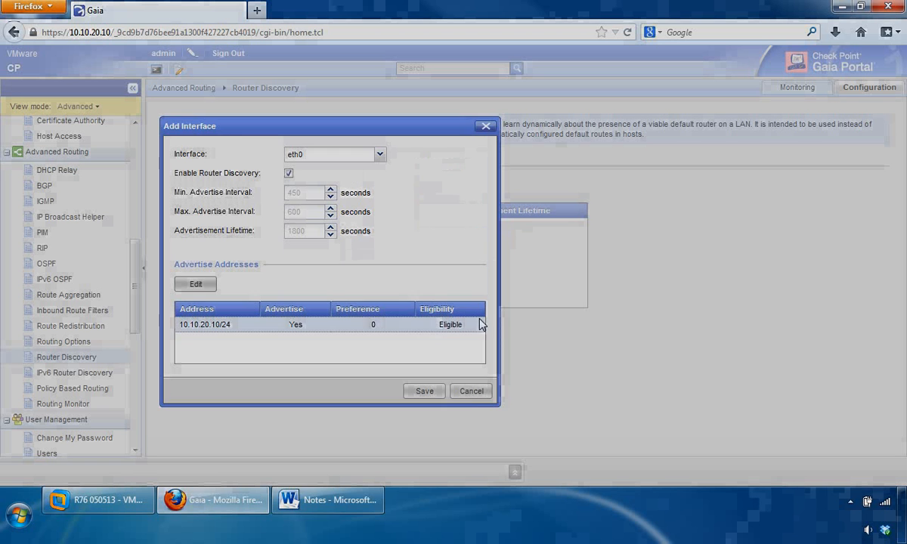
left_click(471, 394)
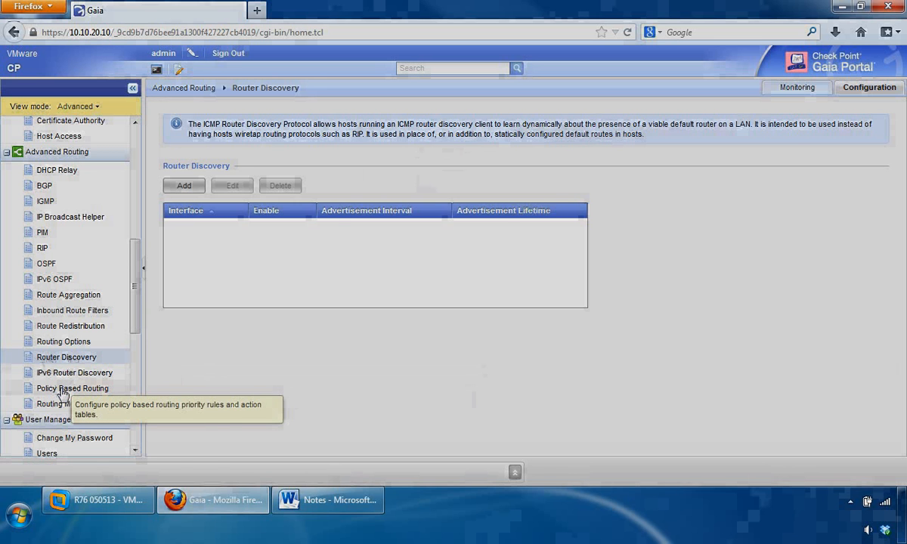
Open the Policy Based Routing page and start a new action table named test.
left_click(62, 390)
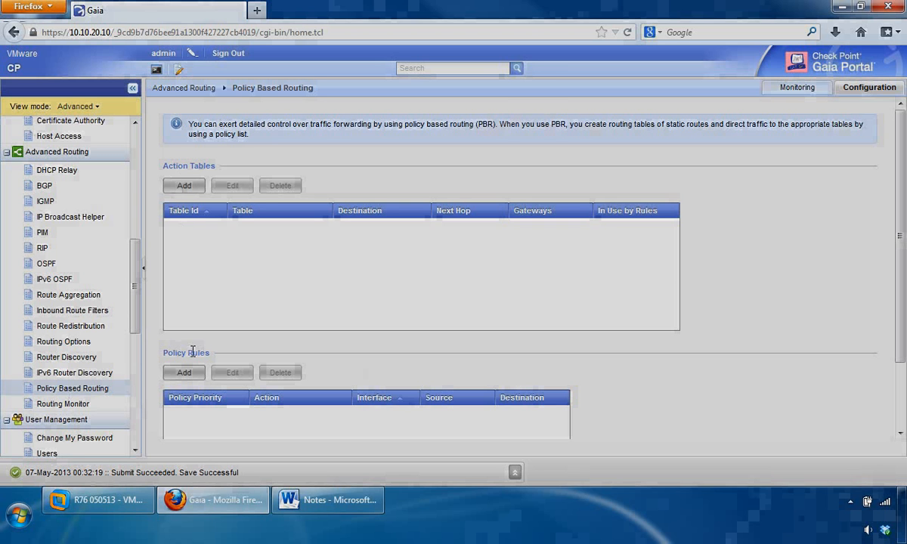
left_click(185, 187)
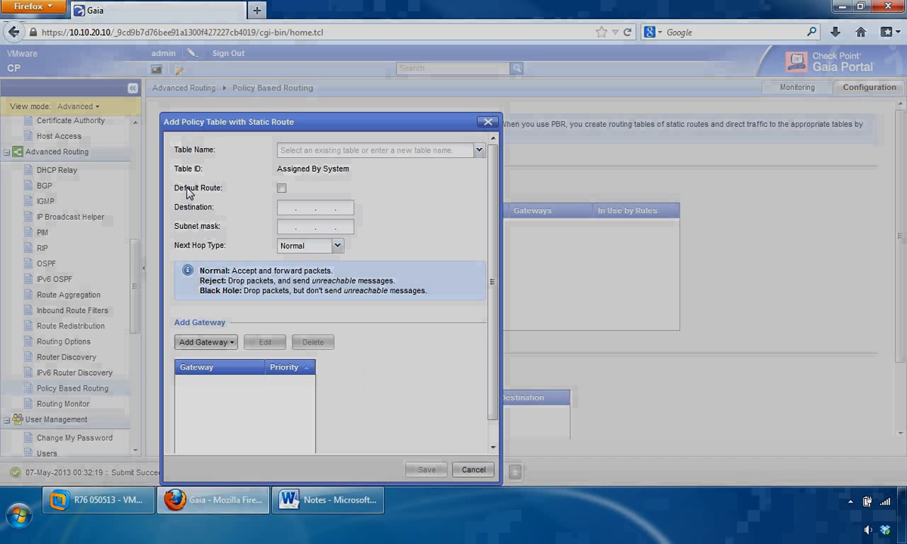
left_click(333, 150)
type("test")
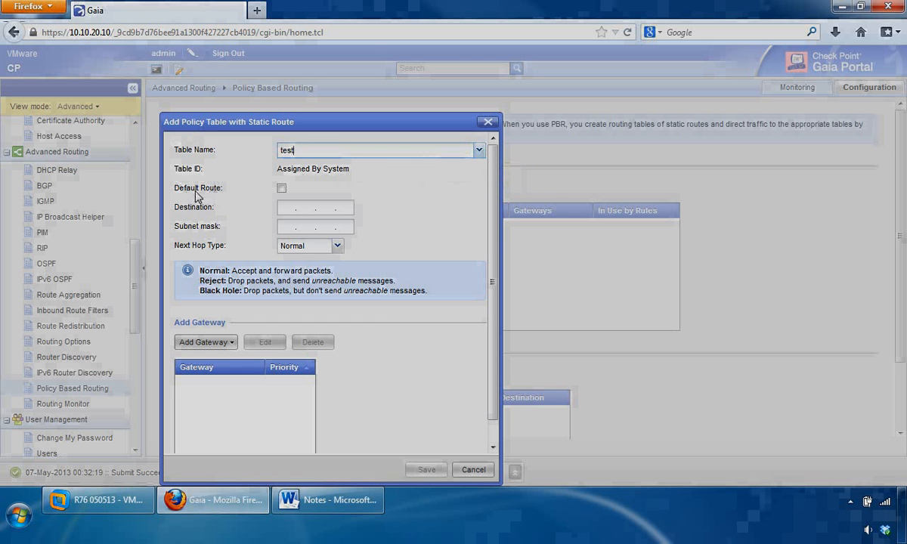
Set the test table's destination to 10.10.10.5 with subnet mask 255.255.255.255, keeping the next hop type Normal.
left_click(286, 209)
type("10.10.10.5")
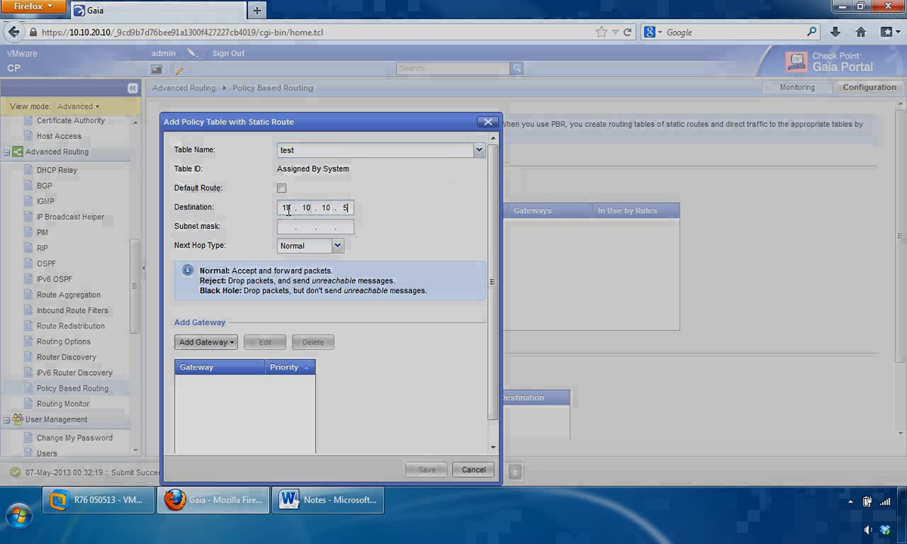
type("255.255.255.255")
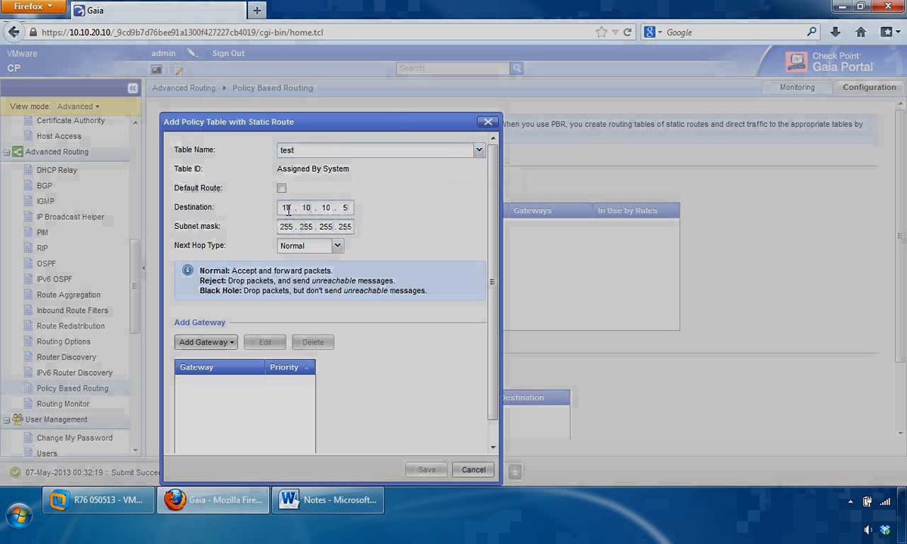
left_click(338, 246)
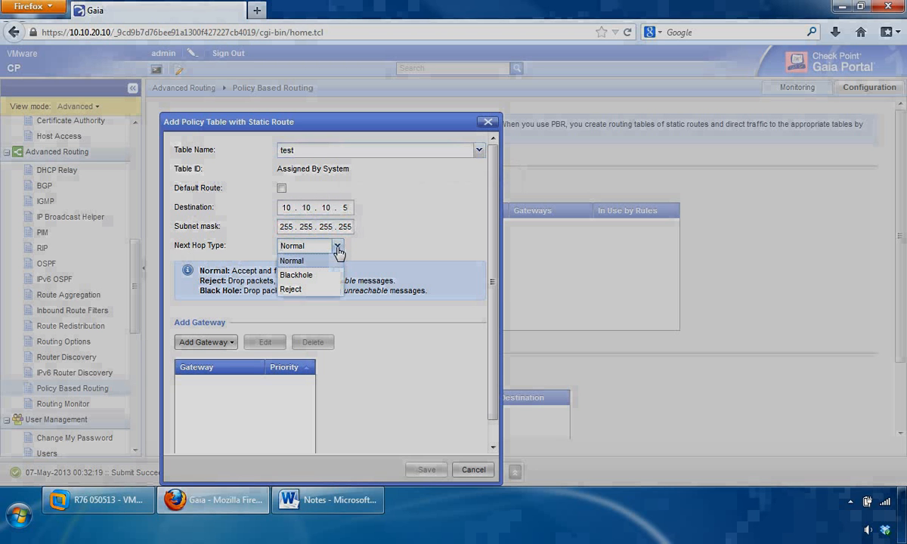
left_click(337, 247)
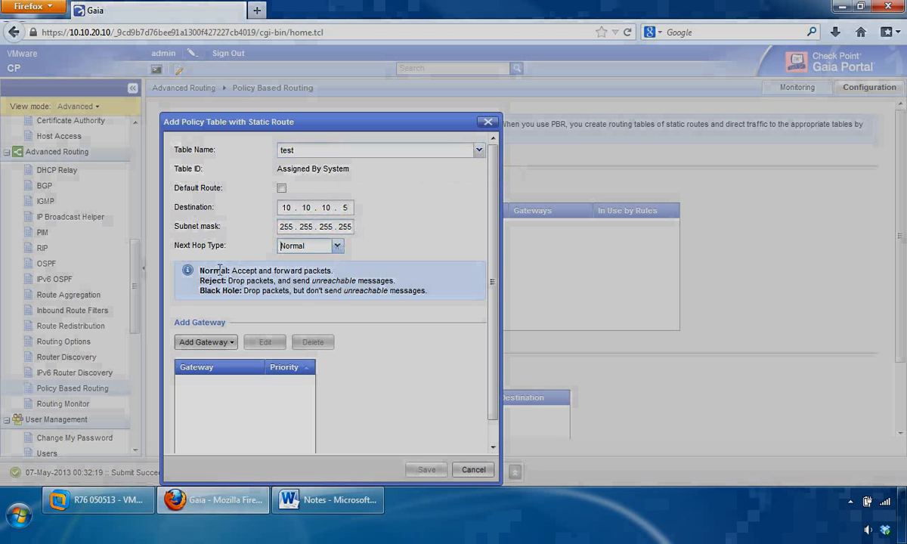
Add network interface eth0 as the gateway with priority 1, and save the action table.
left_click(212, 341)
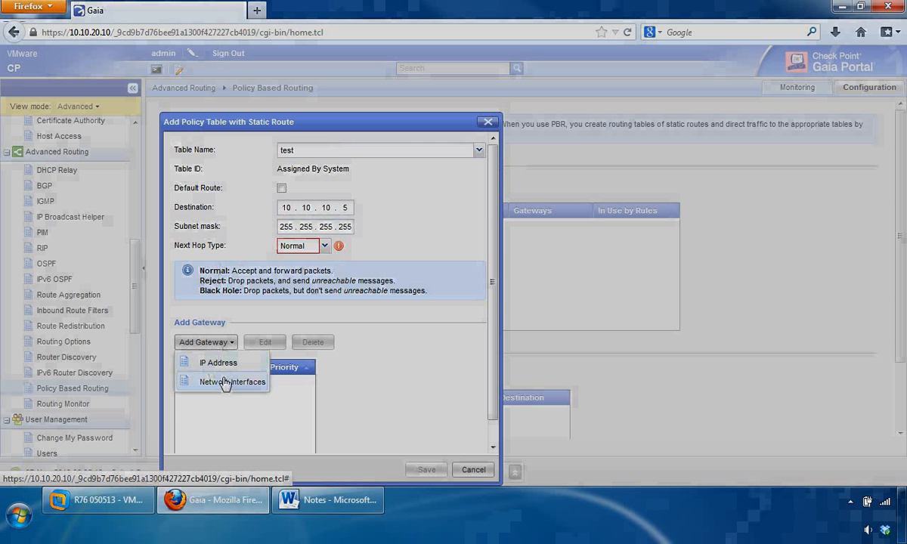
left_click(225, 382)
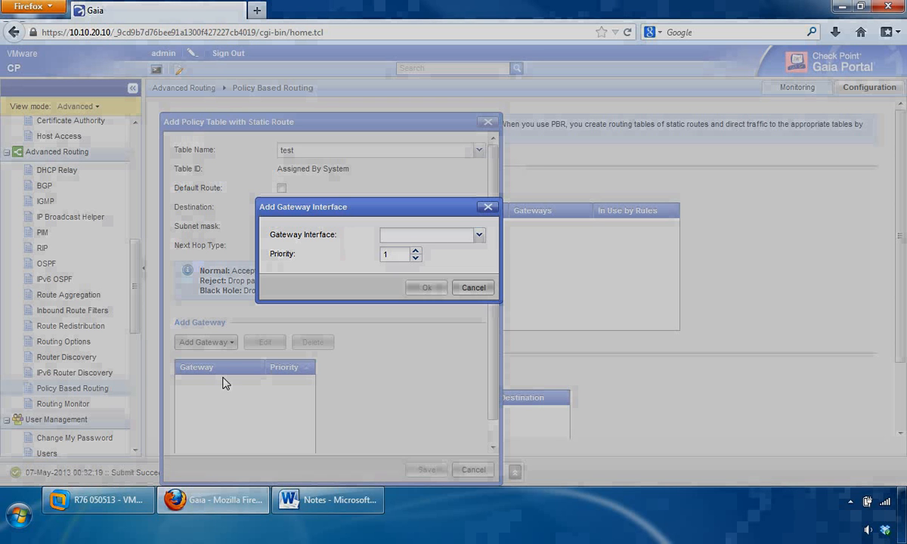
left_click(466, 237)
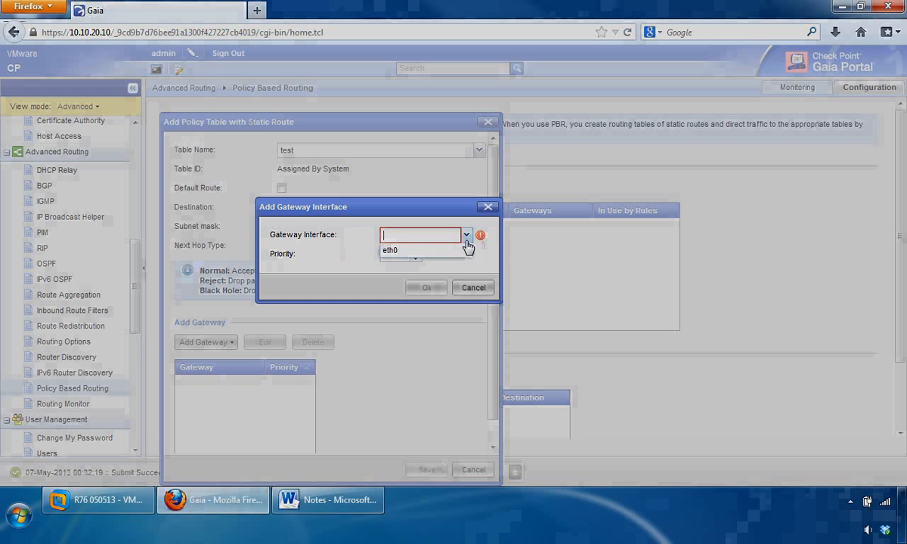
left_click(401, 252)
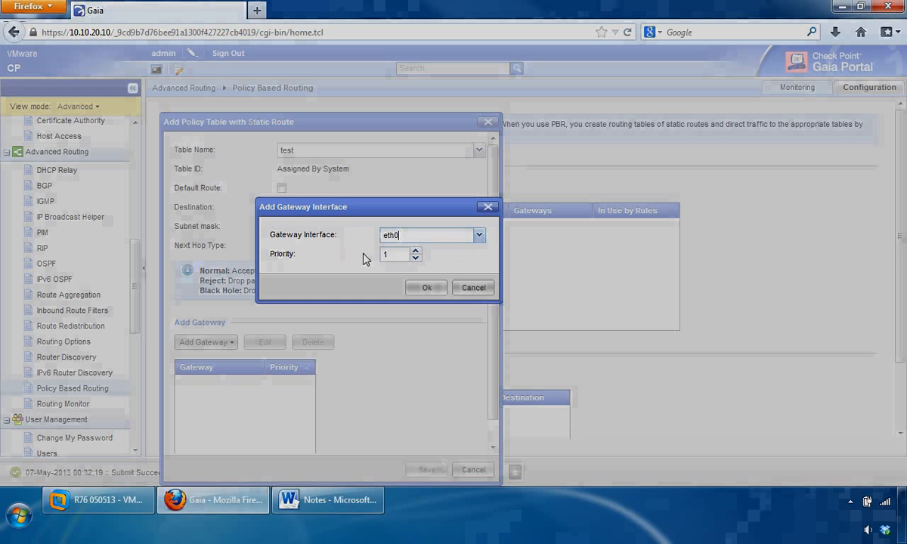
left_click(421, 288)
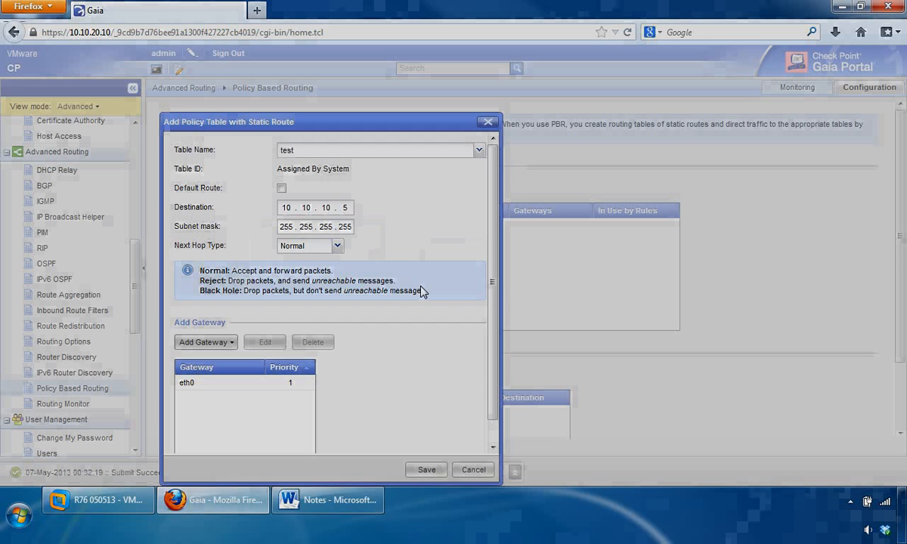
left_click(428, 471)
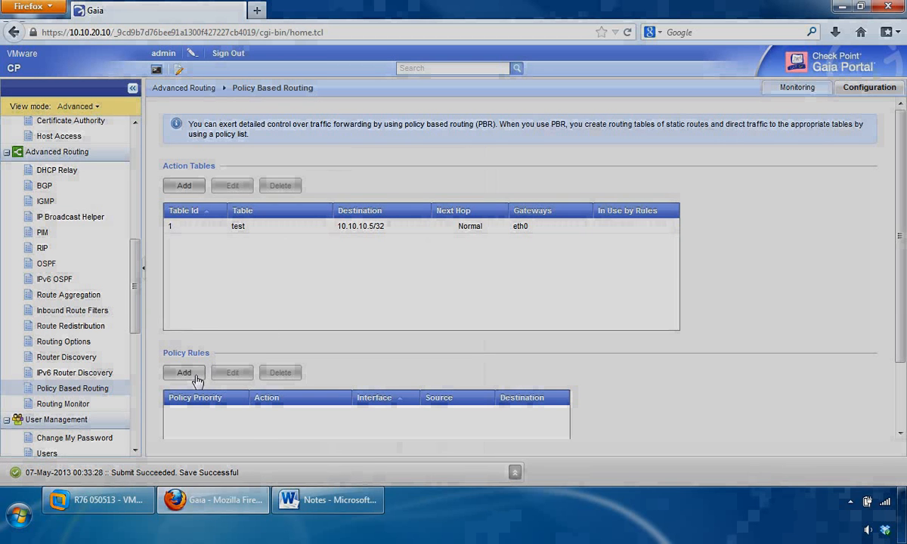
Start a new policy rule with priority 3 and the table test as its action.
left_click(185, 373)
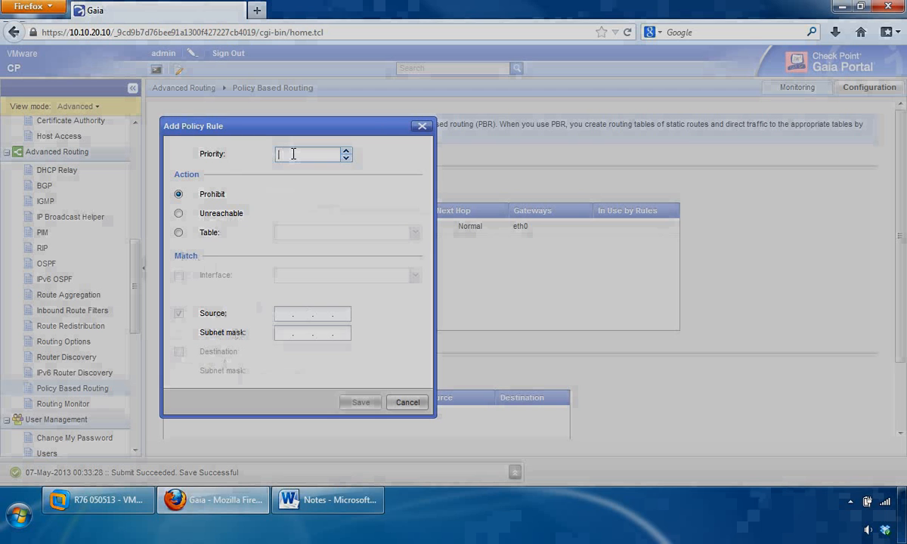
type("3")
left_click(178, 234)
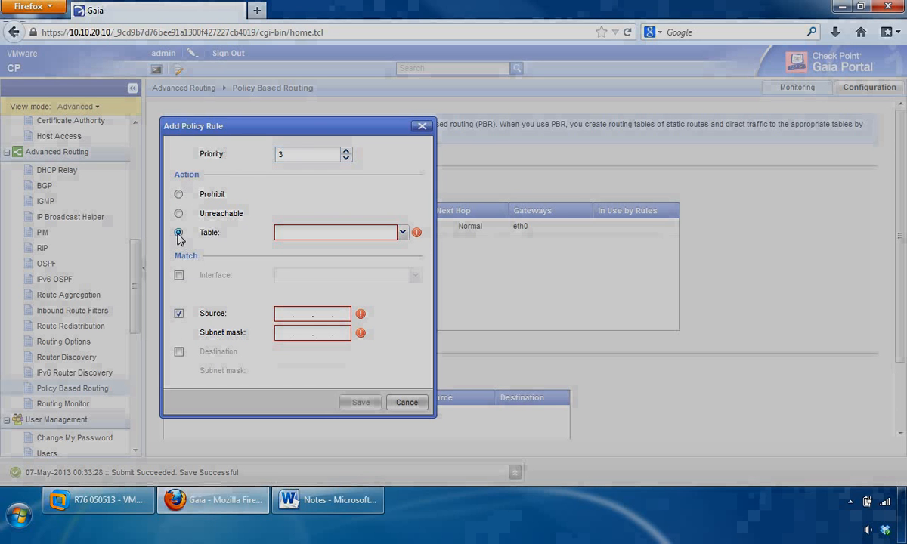
left_click_drag(304, 127, 619, 134)
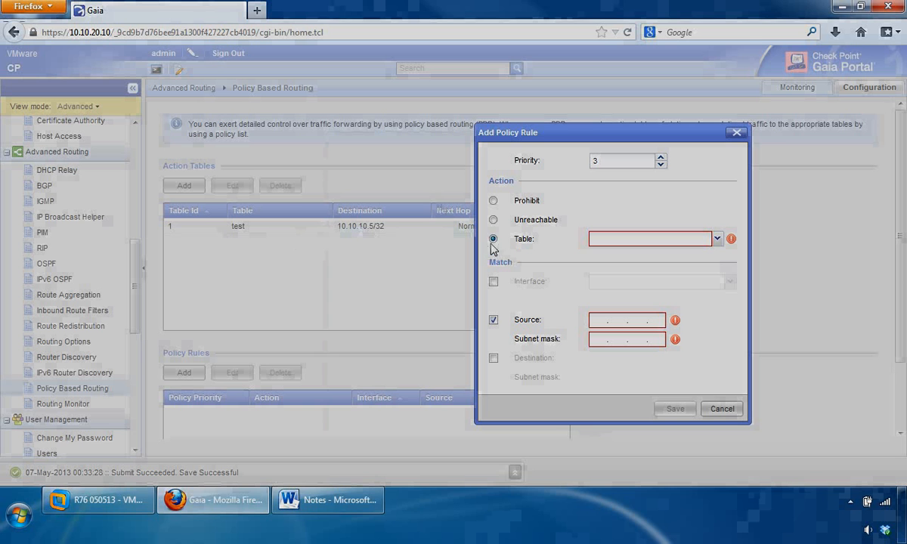
left_click(718, 239)
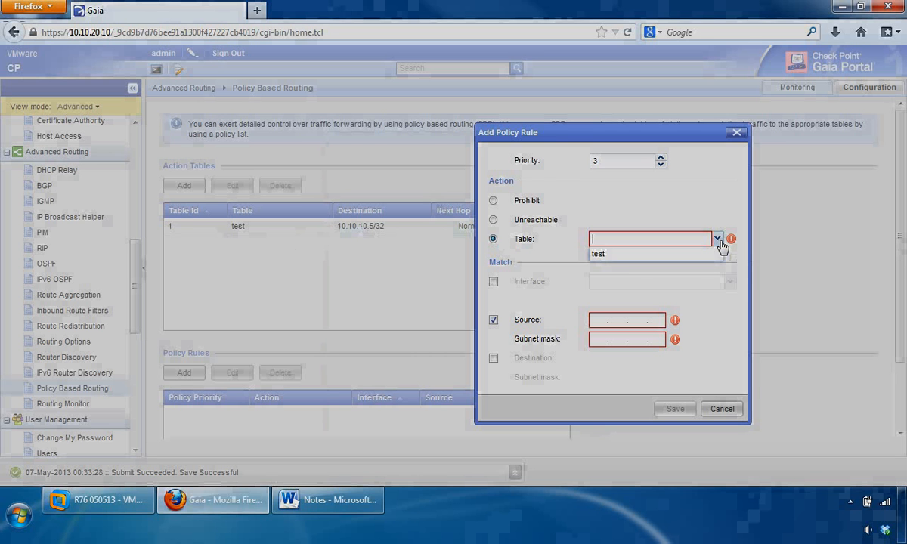
left_click(614, 255)
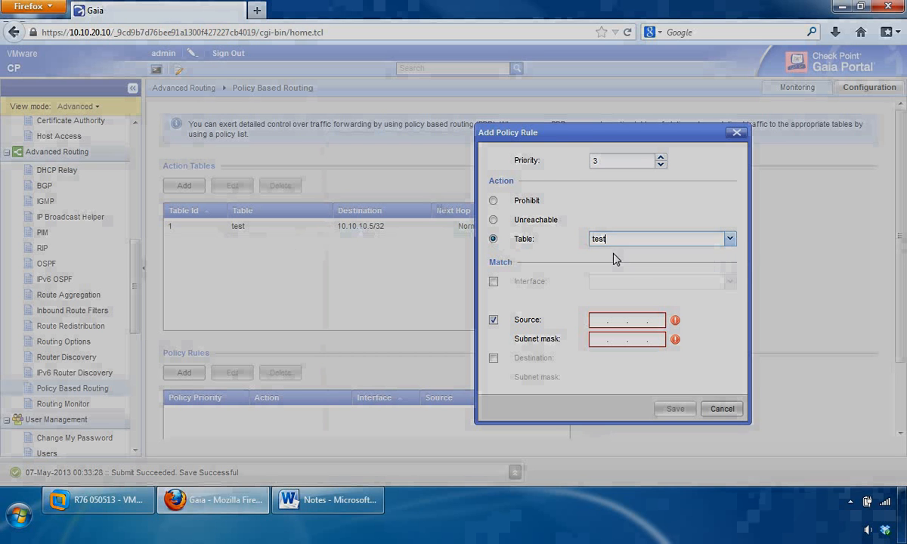
Match the rule on source 192.168.0.0 with subnet mask 255.255.255.0, and save it.
left_click(597, 321)
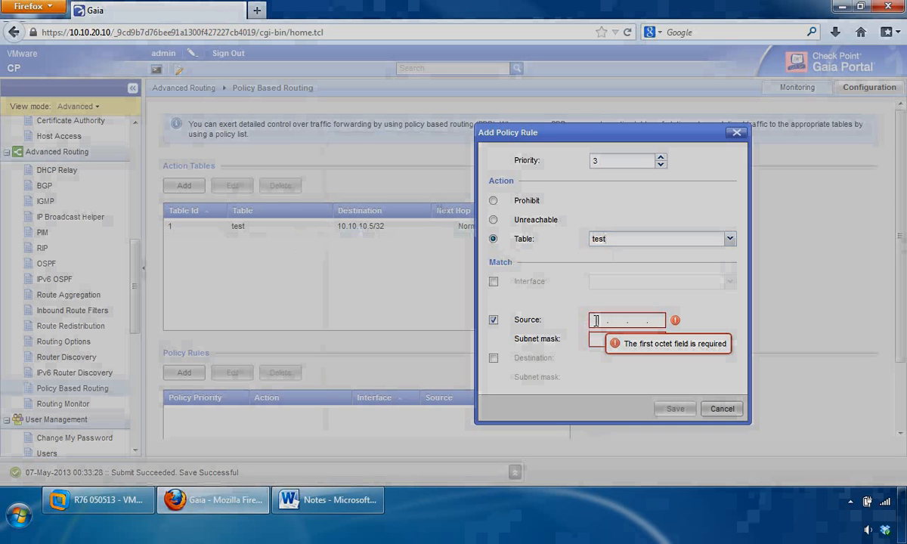
type("192.168")
type(".0.0")
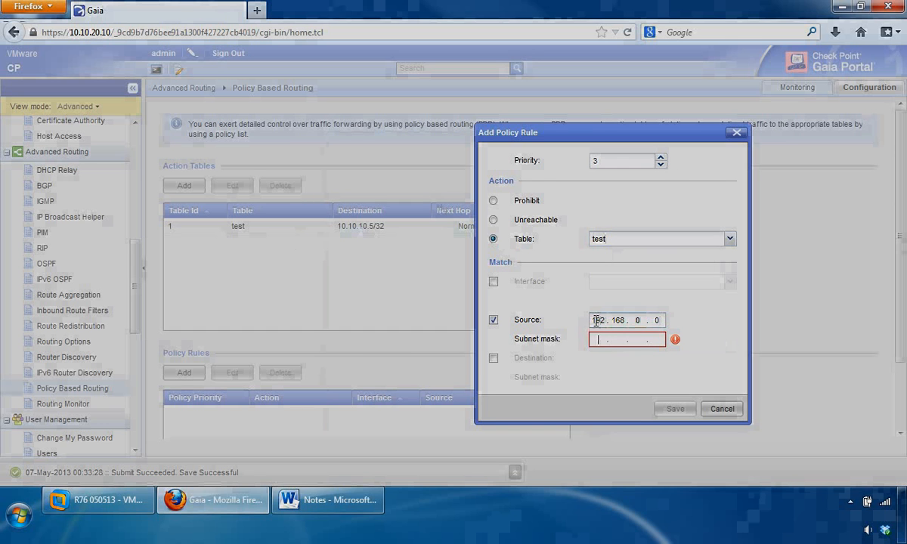
type("255.255.2.")
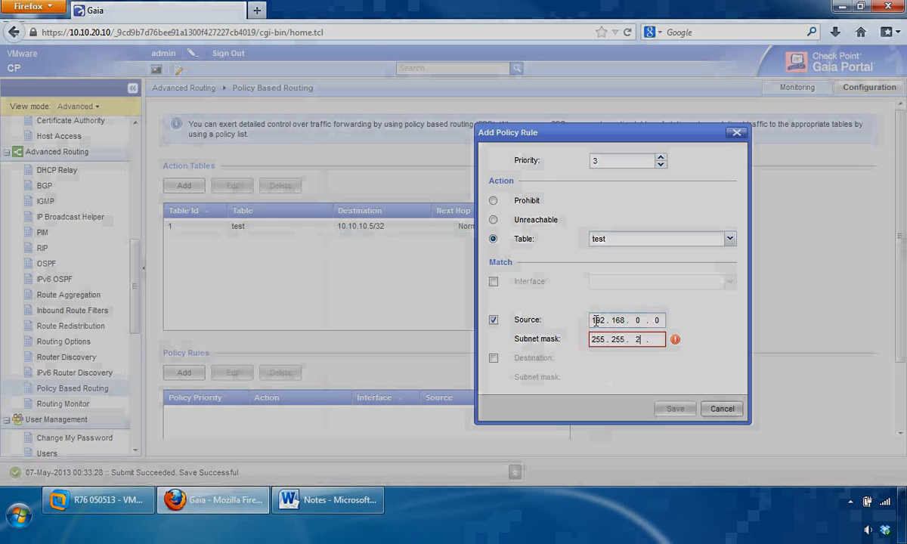
type("0")
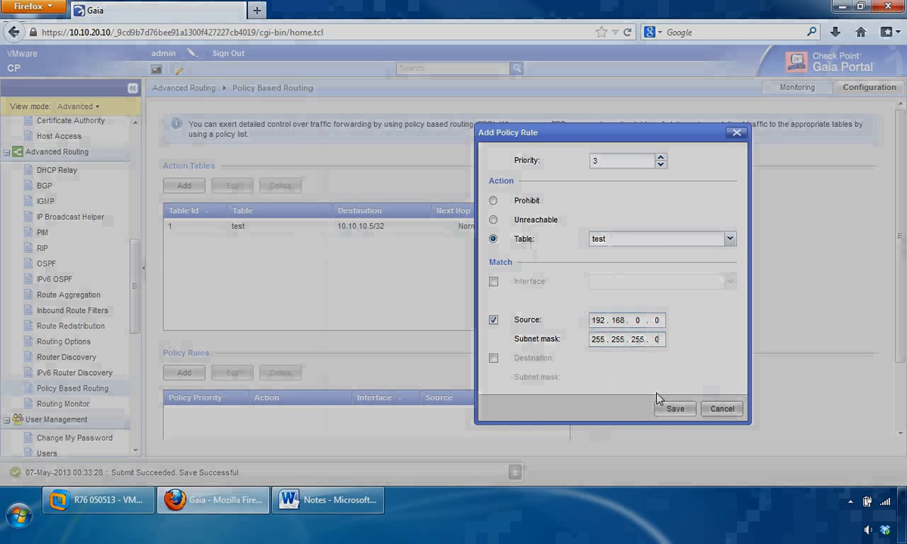
left_click(674, 410)
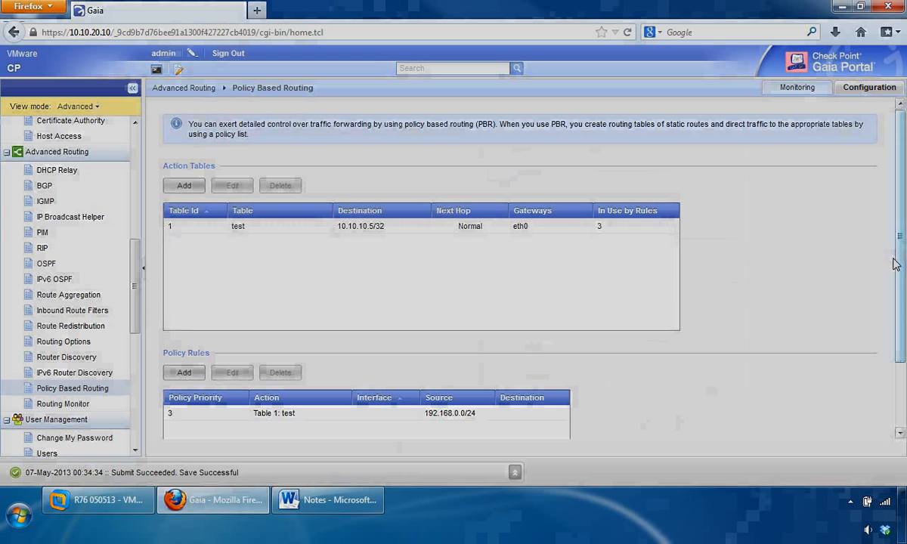
left_click_drag(902, 239, 898, 314)
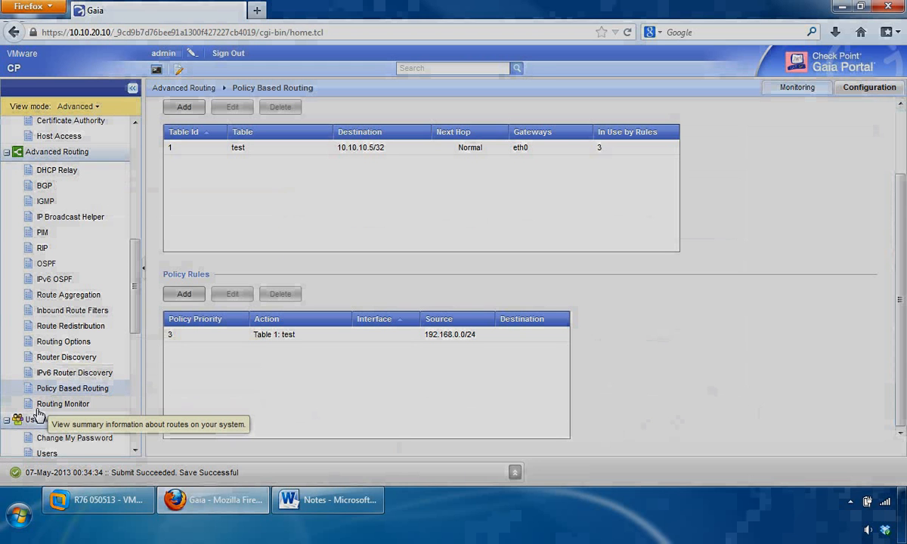
Open the Routing Monitor and view the routes of all protocols, followed by only the static ones.
left_click(65, 404)
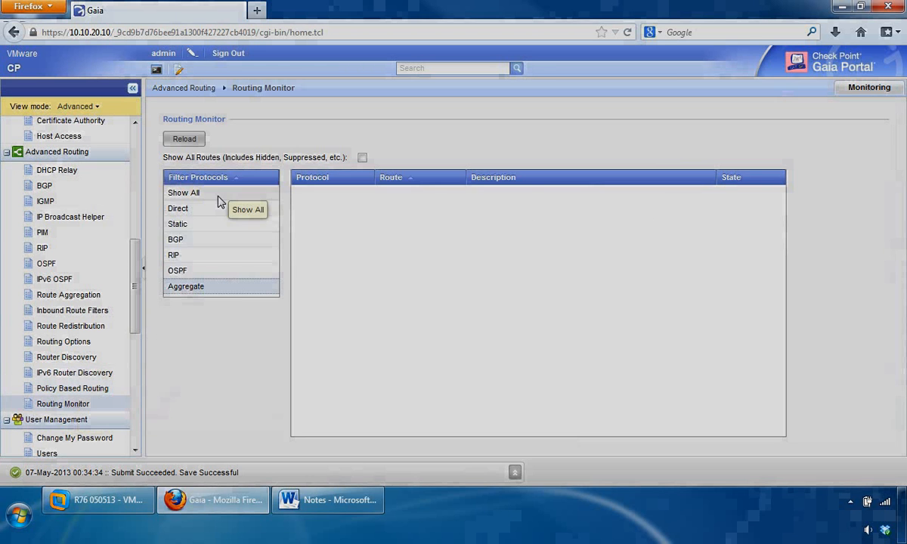
left_click(220, 201)
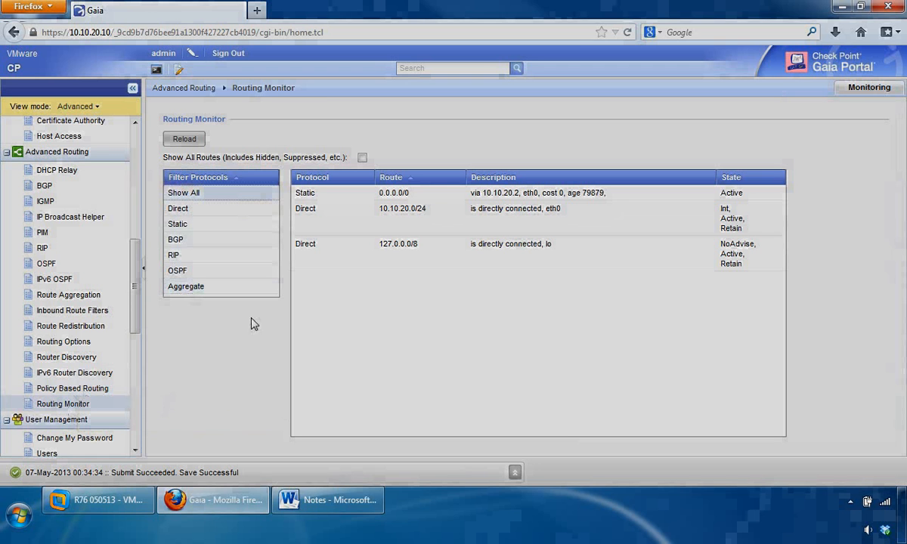
left_click(192, 194)
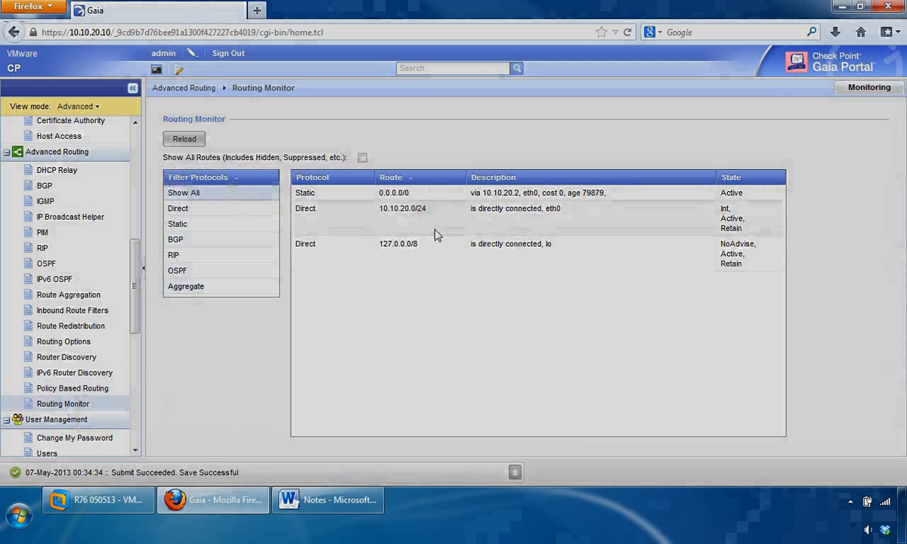
left_click(181, 230)
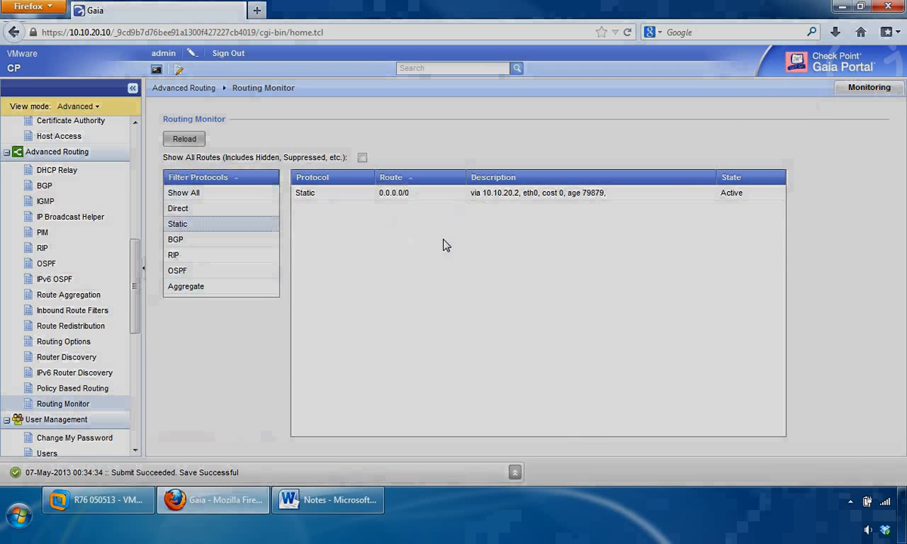
Return to Policy Based Routing and look through the monitoring view of its action tables and policy rules.
left_click(58, 391)
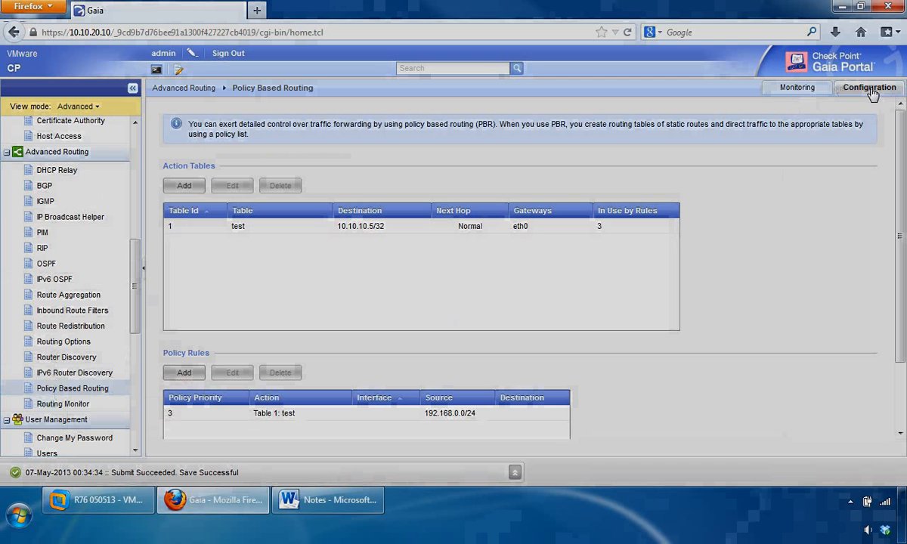
left_click(796, 89)
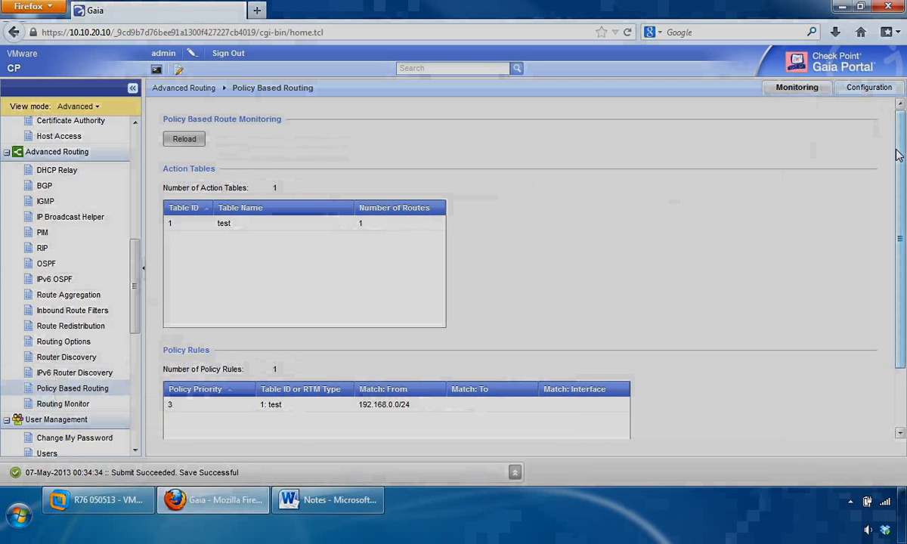
scroll(898, 152, "down", 2)
scroll(900, 110, "up", 2)
scroll(866, 194, "down", 1)
scroll(866, 194, "up", 1)
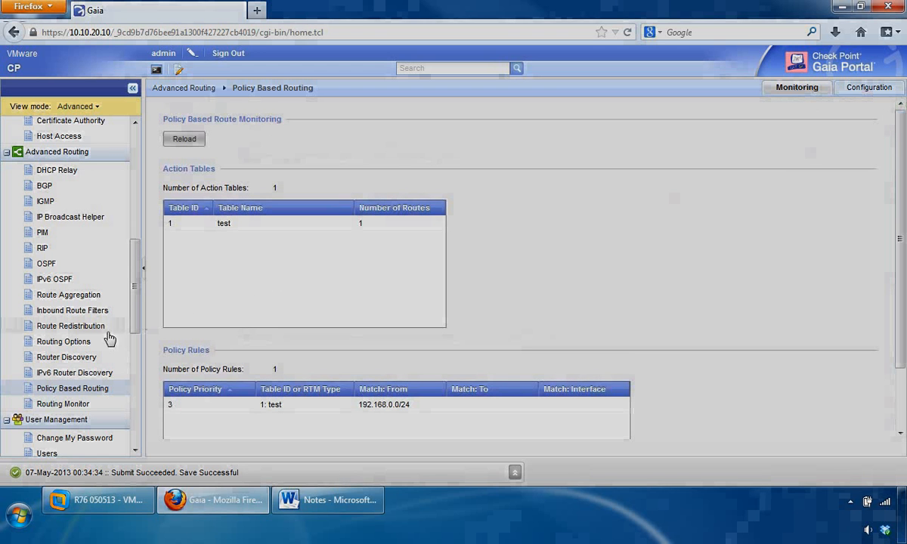
View the Routing Options trace log monitoring and check which trace files can be chosen.
left_click(63, 347)
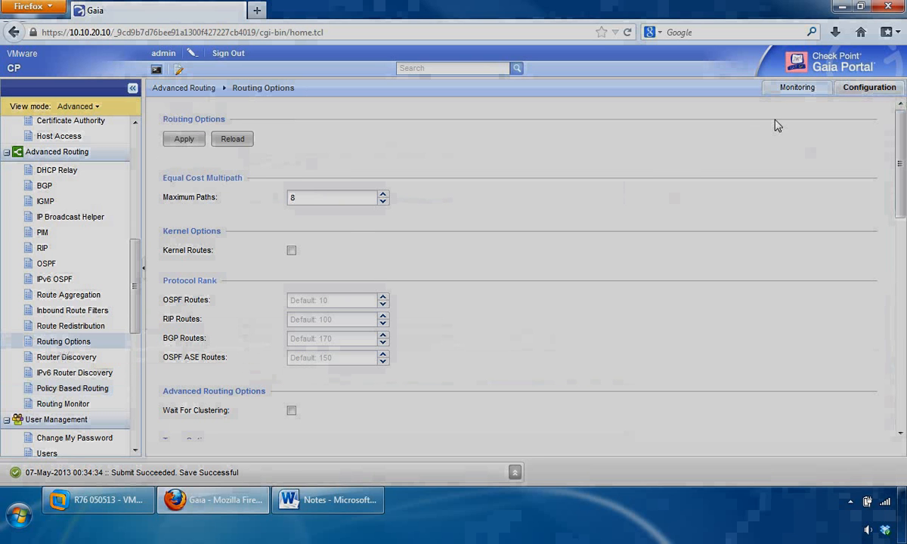
left_click(798, 89)
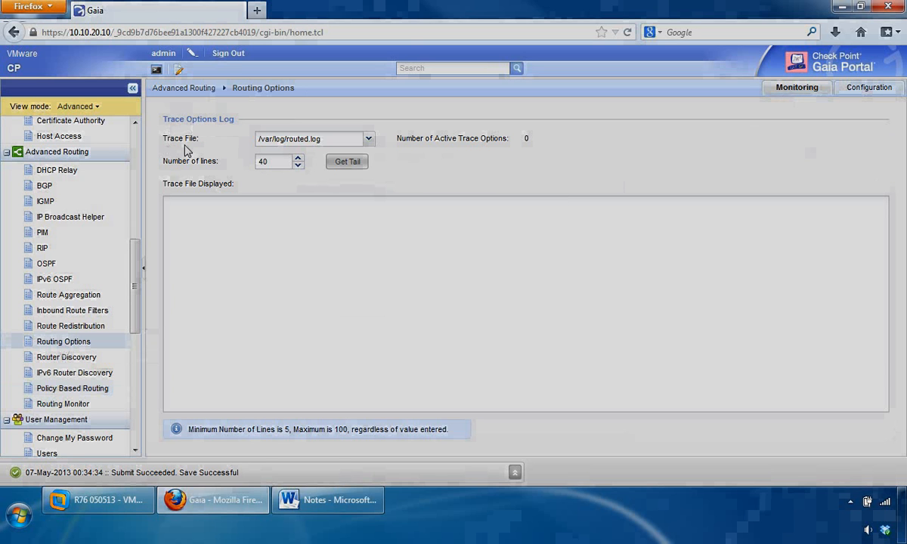
left_click(369, 141)
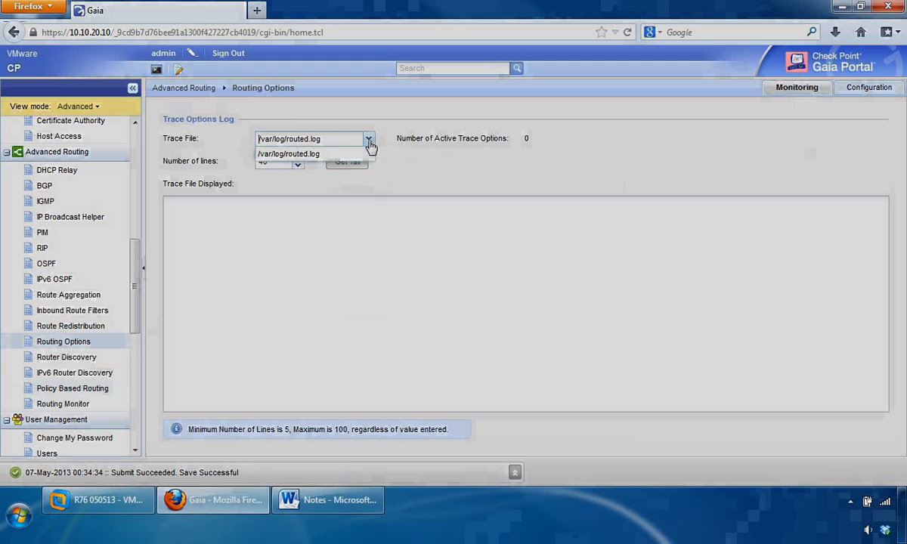
left_click(369, 142)
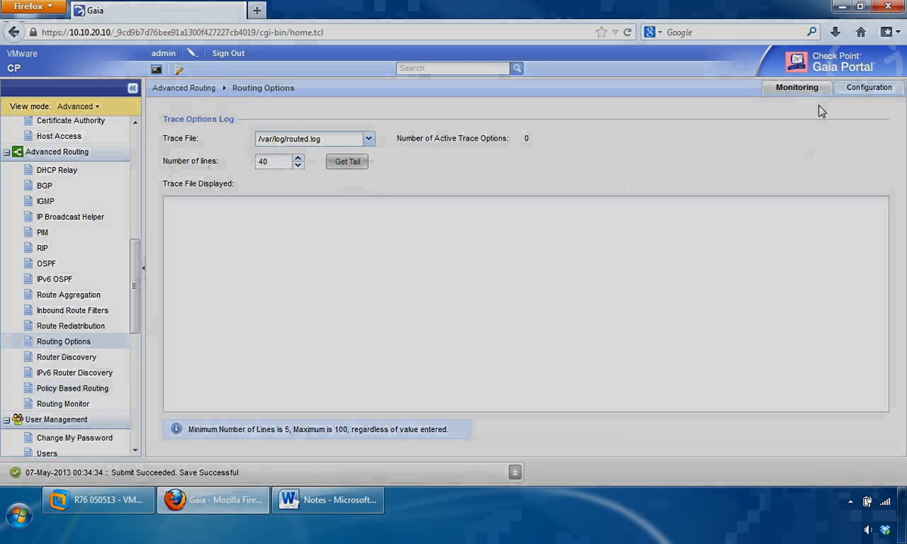
Open the DHCP Relay monitoring view and look through its interfaces and the receive, reply and request statistics.
left_click(51, 176)
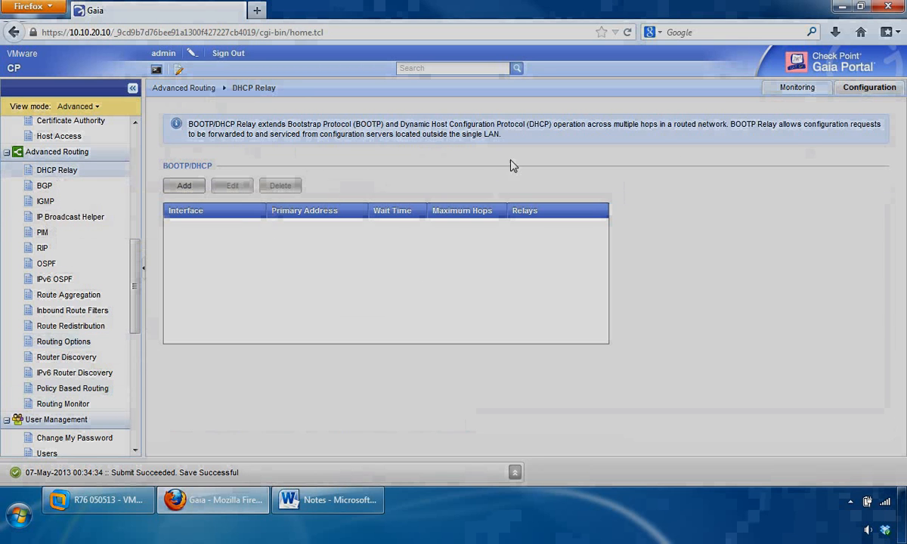
left_click(797, 88)
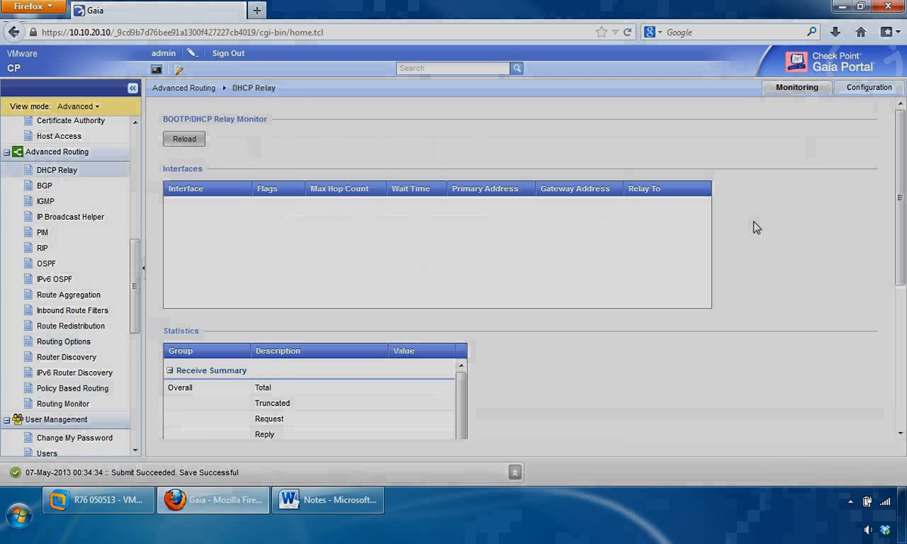
scroll(901, 192, "down", 5)
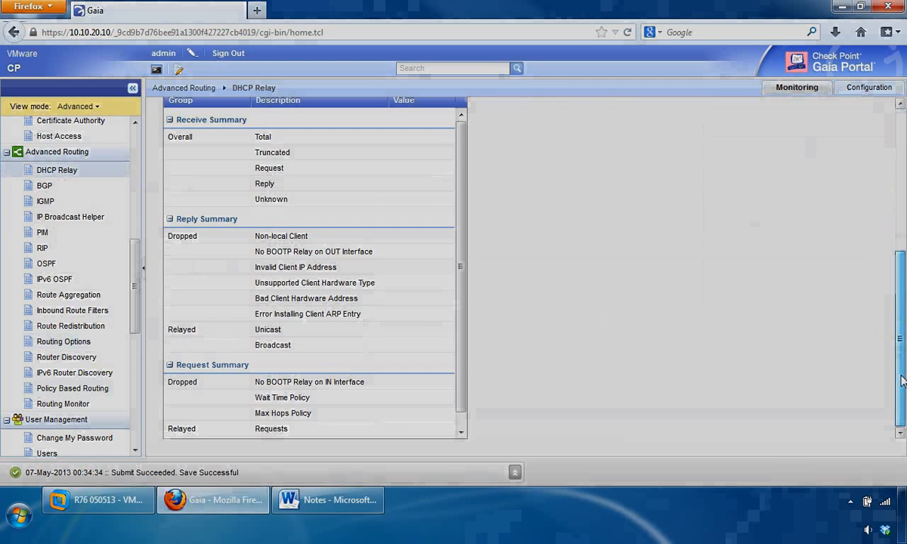
View the BGP monitoring page, followed by the monitoring page for IGMP.
scroll(423, 243, "up", 5)
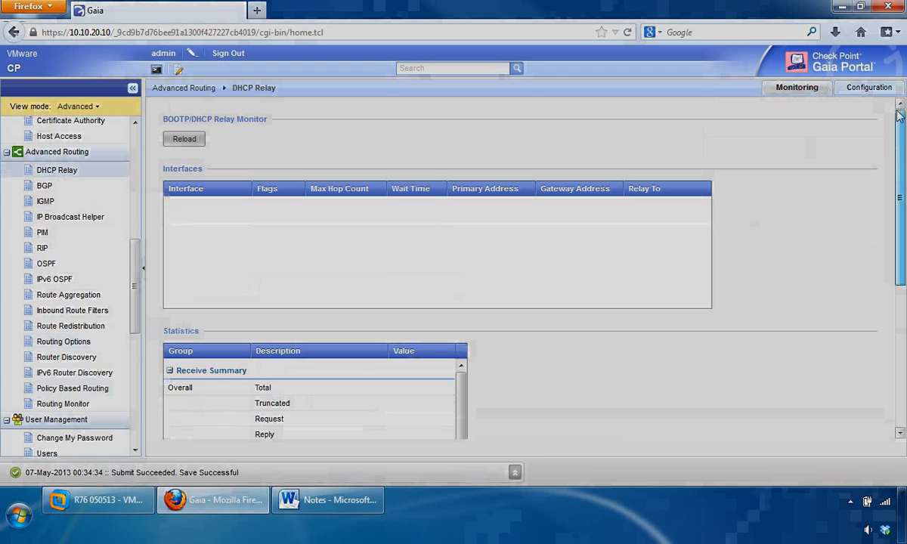
left_click(44, 186)
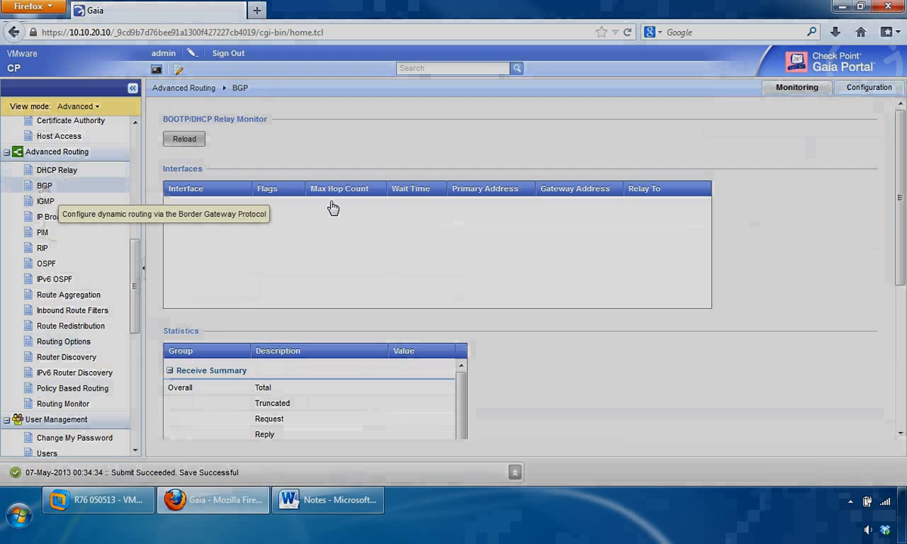
left_click(799, 89)
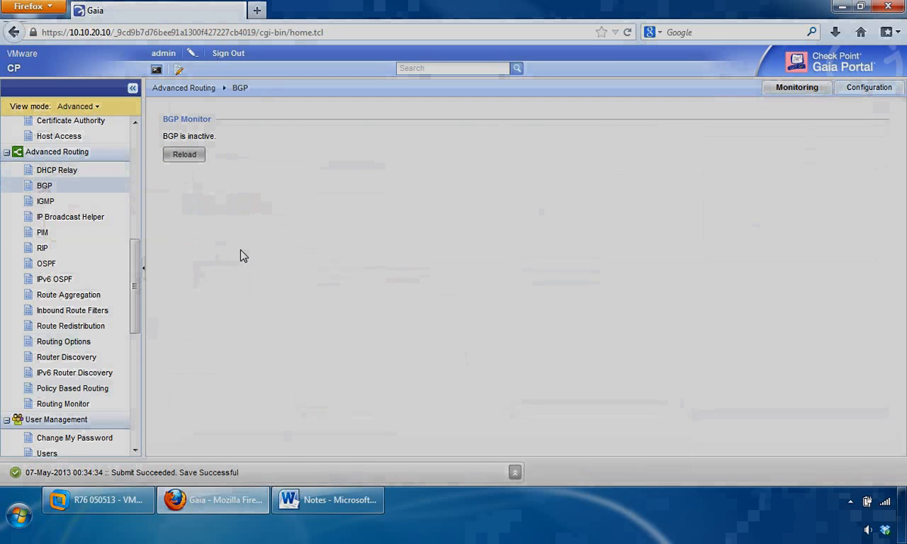
left_click(53, 202)
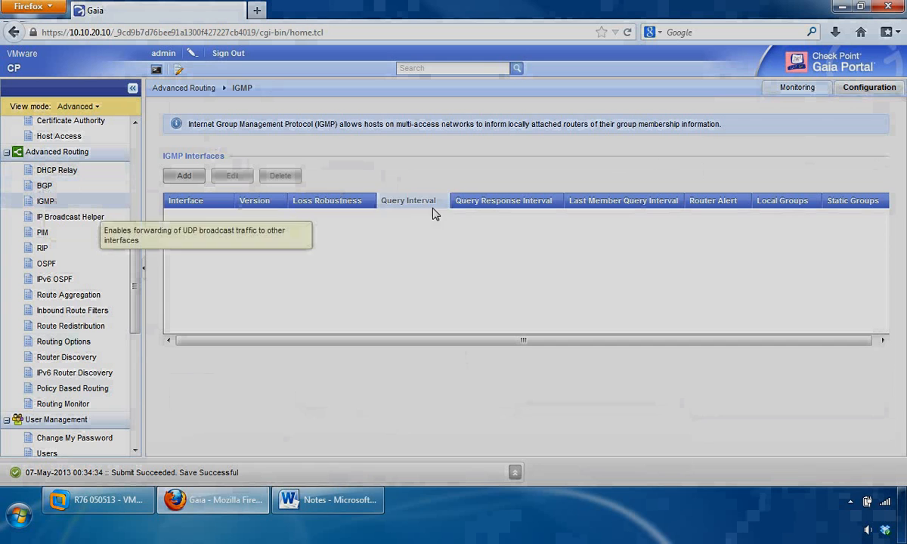
left_click(784, 90)
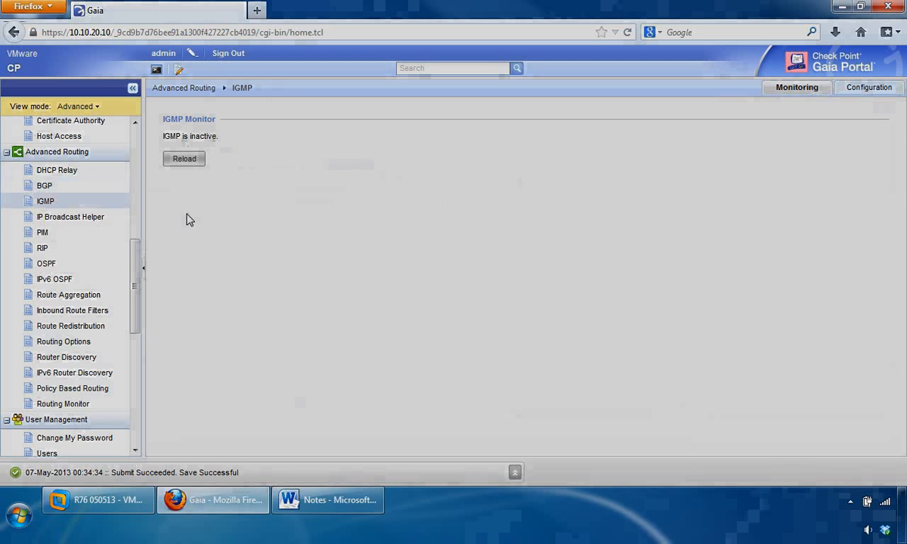
Open the IP Broadcast Helper monitoring view and look through its state, packet statistics and services.
left_click(58, 226)
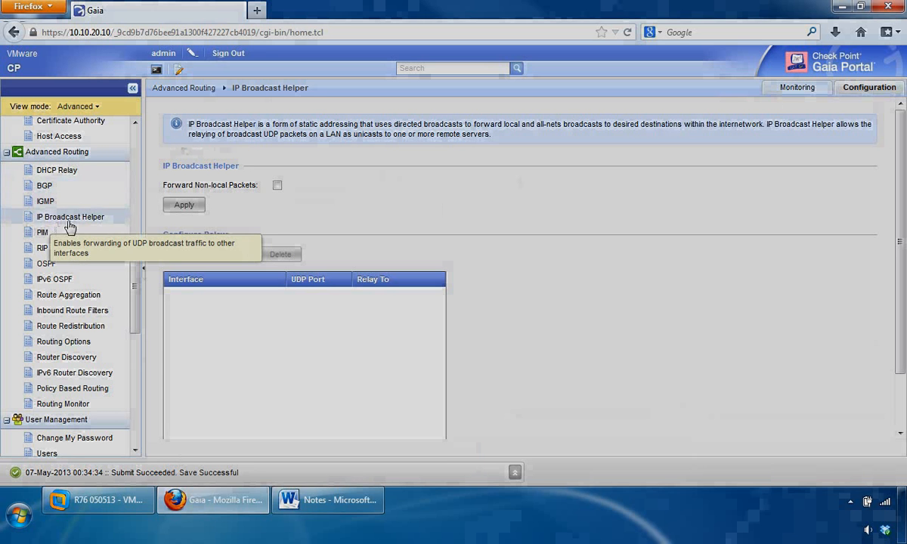
left_click(799, 96)
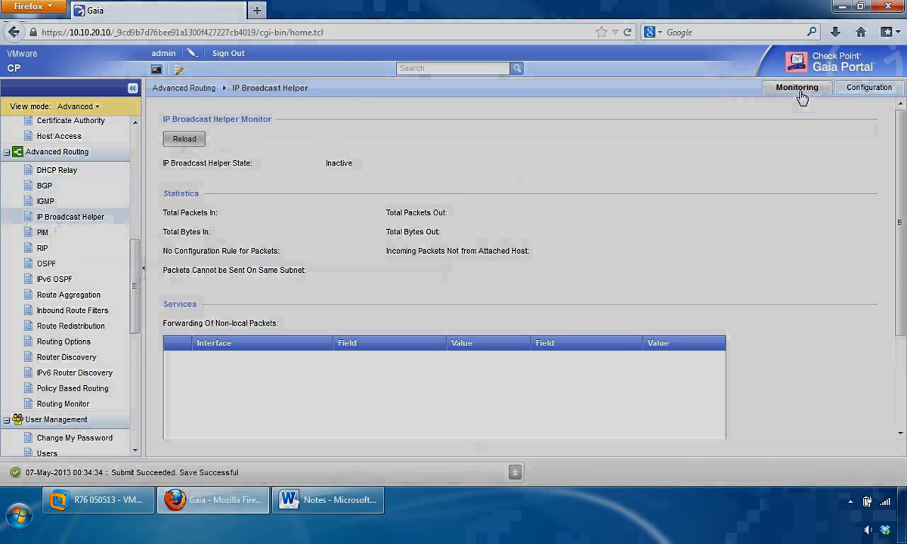
left_click_drag(901, 179, 902, 142)
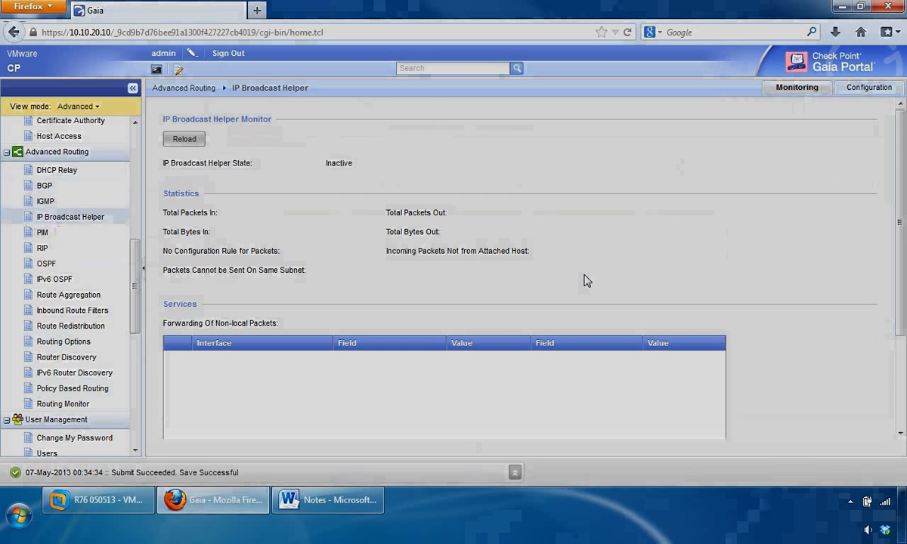